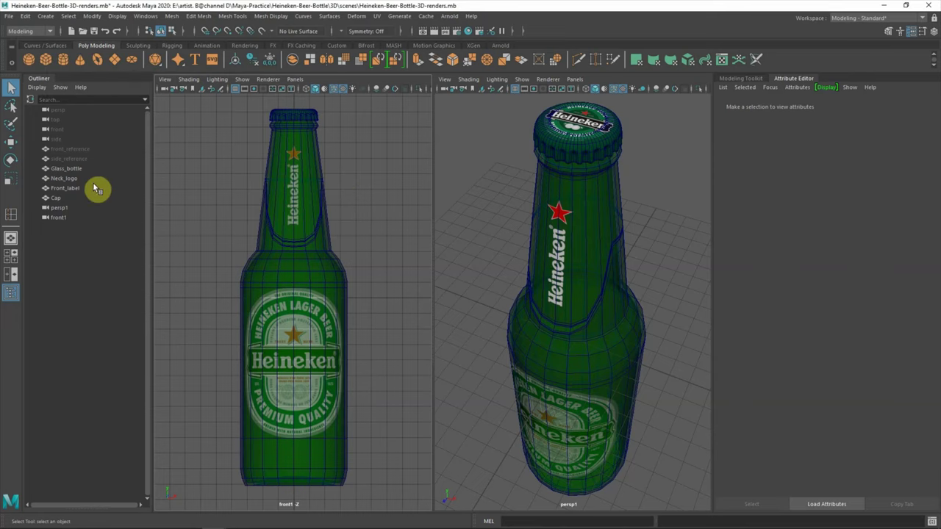
Duplicate Glass_bottle and rename the copy Beer_Liquid
click(74, 170)
key(ctrl+d)
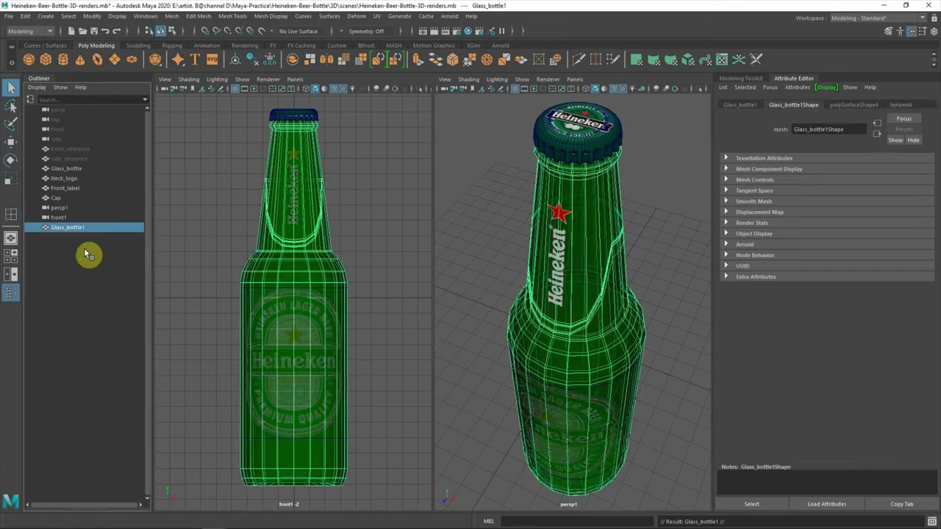
double_click(70, 228)
text(Beer-Liquid)
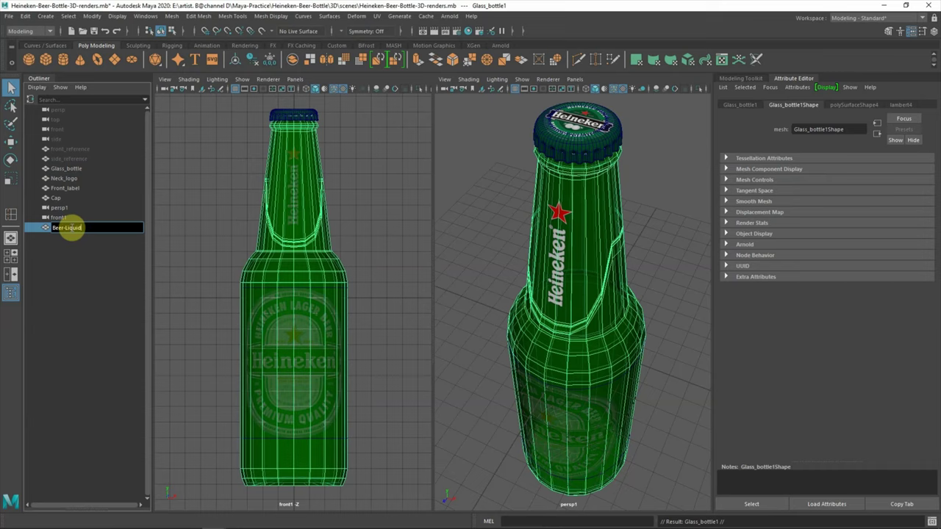
key(Return)
Hide the glass bottle, neck logo, front label and cap, undoing a stray edit
drag(62, 197, 71, 169)
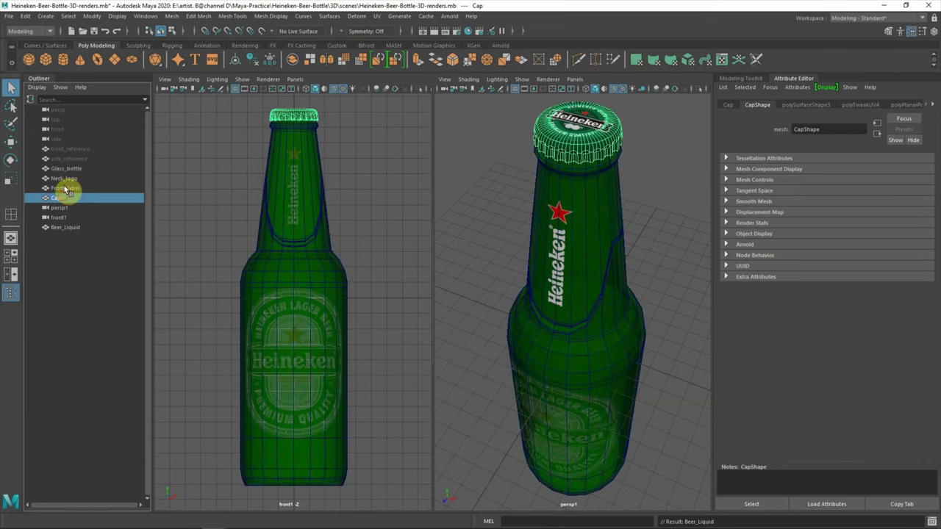
key(ctrl+h)
click(81, 227)
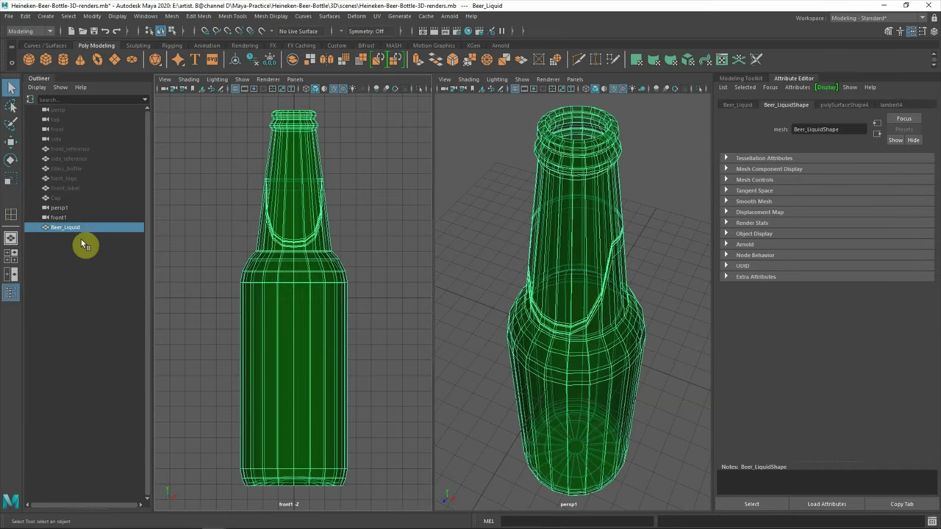
click(209, 201)
right_drag(538, 151, 571, 143)
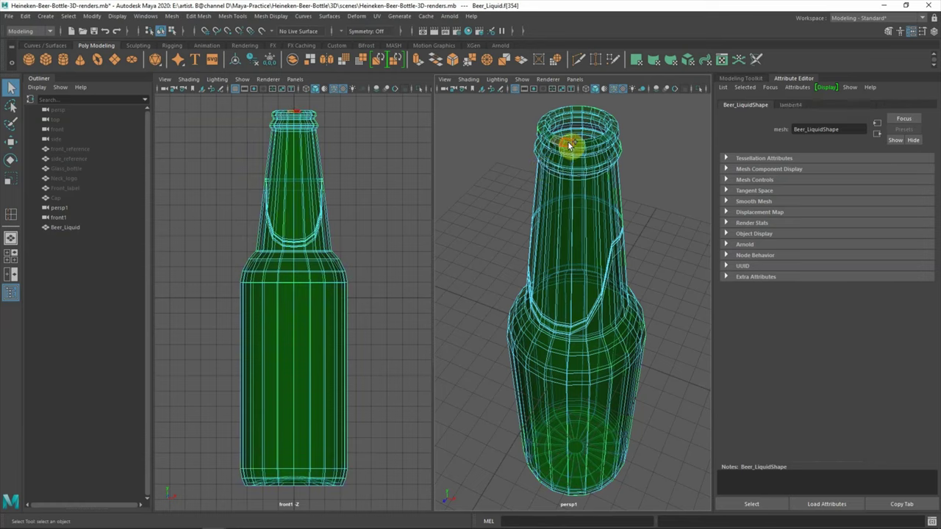
key(ctrl+z)
Unhide Neck_logo and frame it in the front view, then reselect Beer_Liquid
click(71, 230)
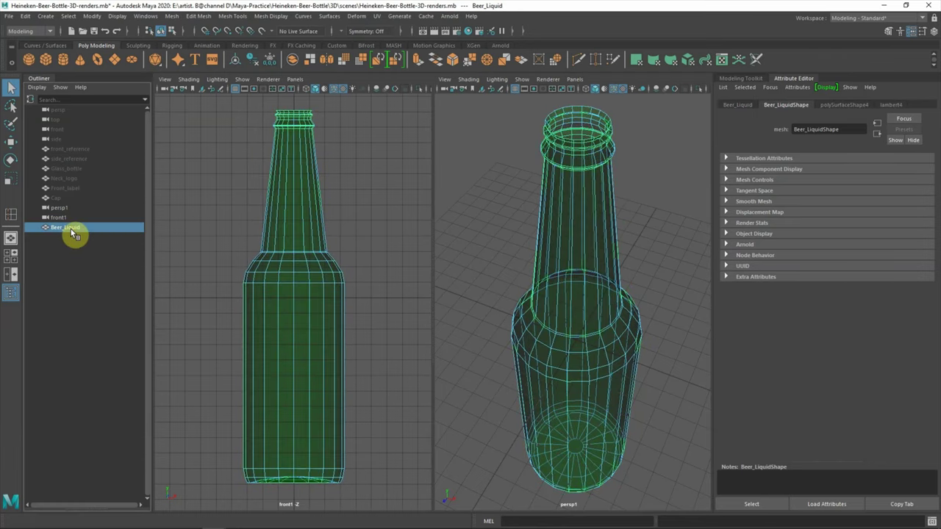
click(65, 178)
key(shift+h)
alt+middle_drag(291, 123, 291, 187)
key(f)
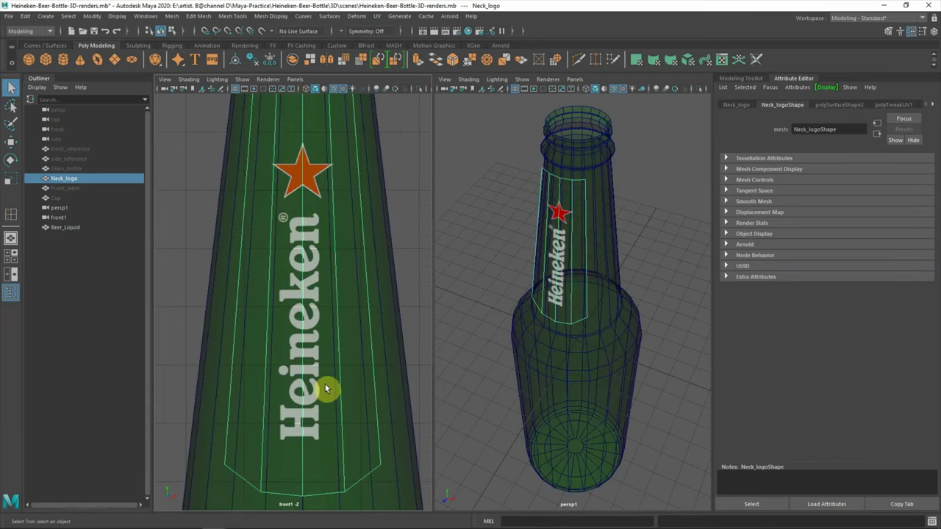
click(381, 212)
Insert an edge loop below the neck star and remove the liquid's top neck faces
click(197, 16)
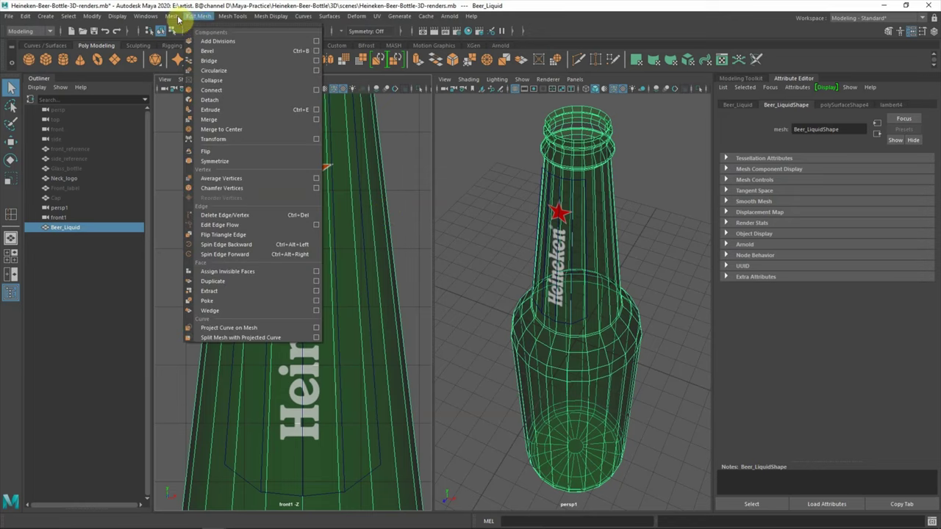
click(254, 90)
click(332, 211)
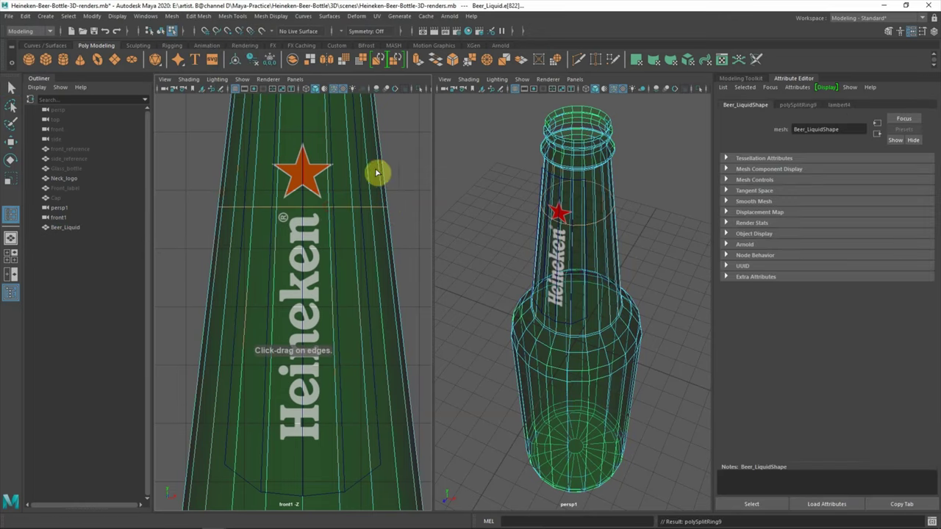
key(h)
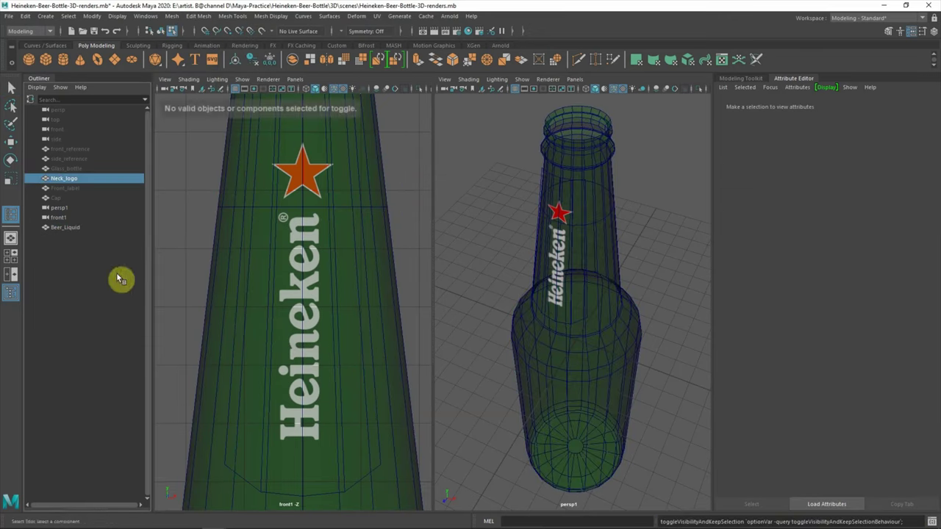
click(67, 179)
key(h)
scroll(347, 307, down, 5)
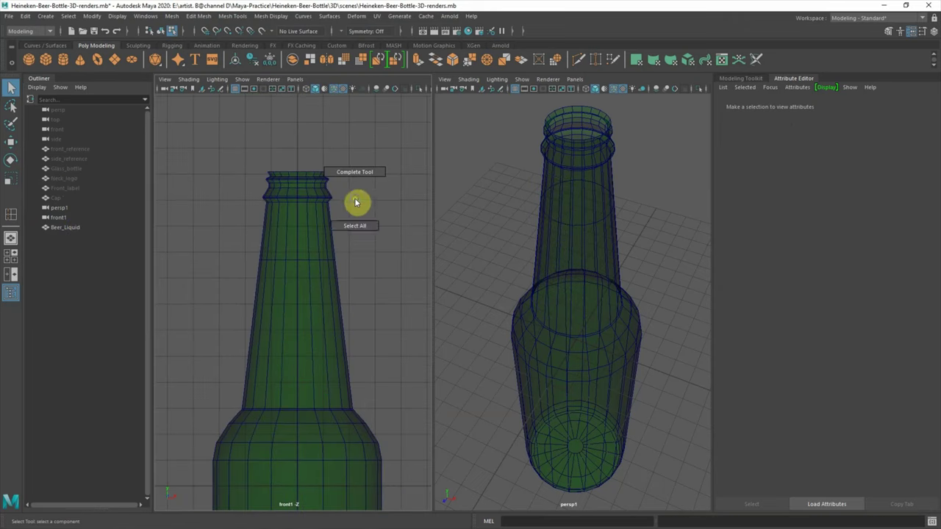
right_drag(357, 203, 372, 206)
key(h)
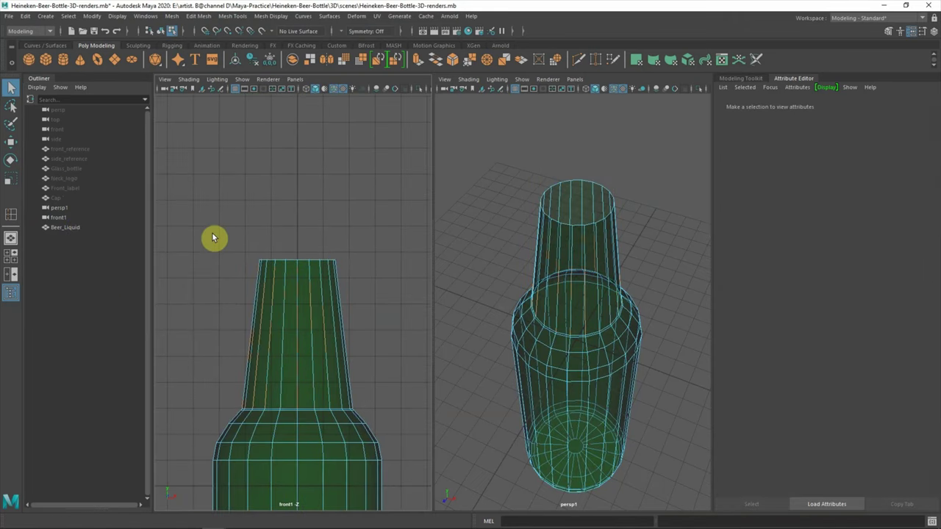
Extrude the liquid's open top edge ring twice, scaling the rim inward
alt+middle_drag(321, 299, 325, 256)
scroll(573, 213, up, 3)
right_drag(577, 189, 580, 167)
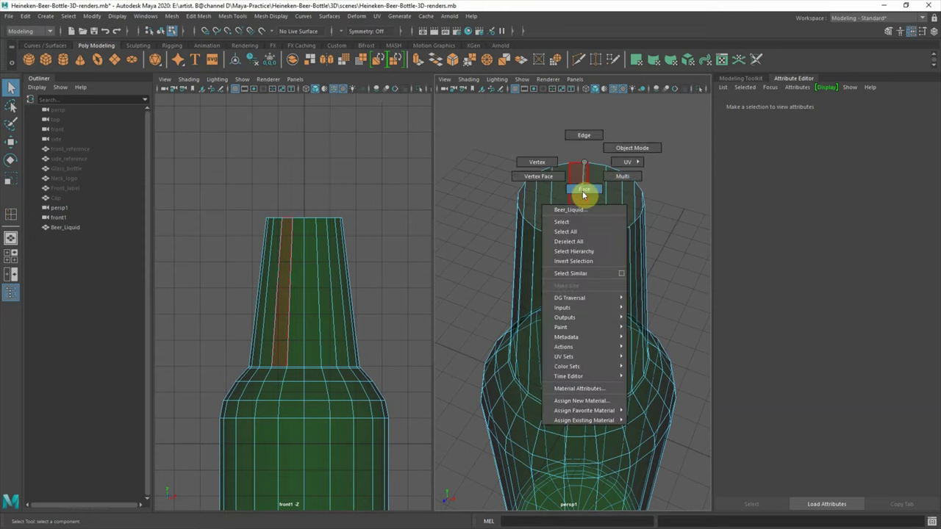
key(ctrl+e)
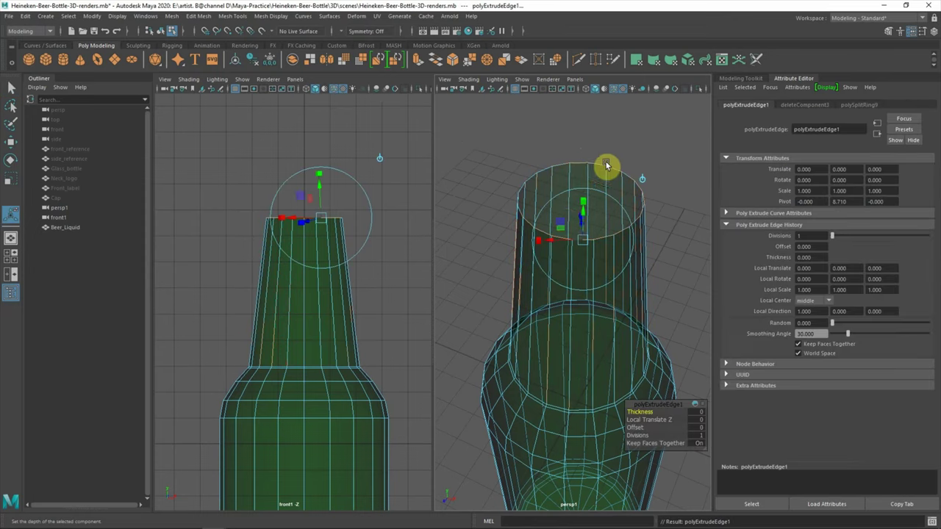
click(576, 200)
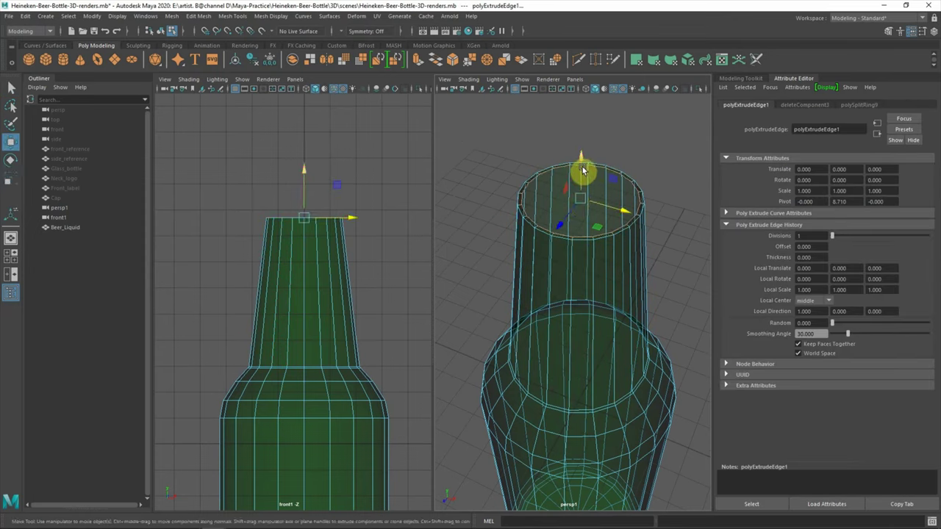
alt+right_drag(292, 204, 340, 311)
click(578, 162)
key(ctrl+e)
click(576, 204)
click(582, 162)
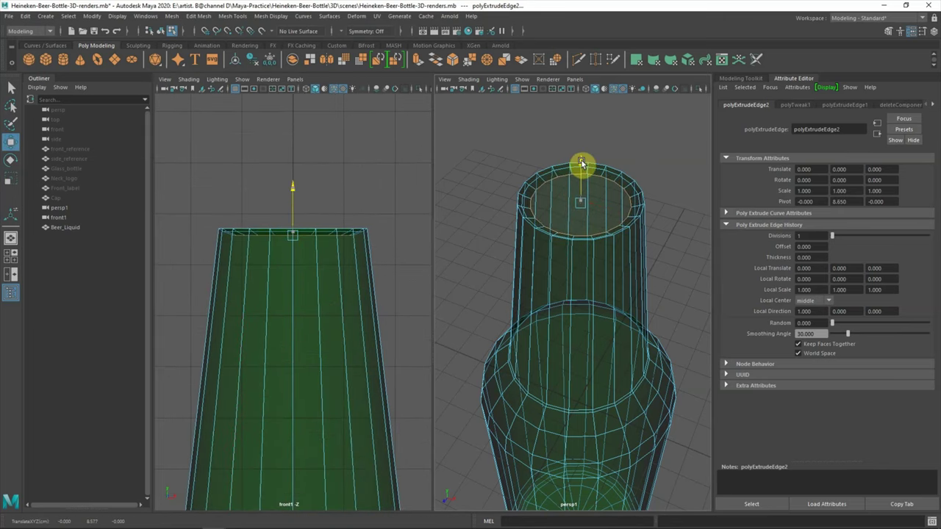
click(145, 16)
click(455, 153)
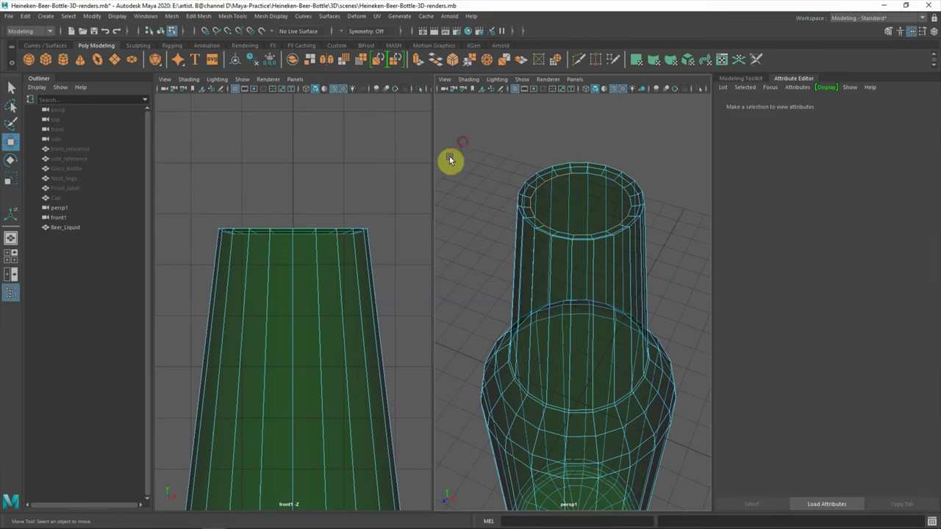
Assign a new material to Beer_Liquid and reverse its normals
click(561, 183)
right_click(545, 137)
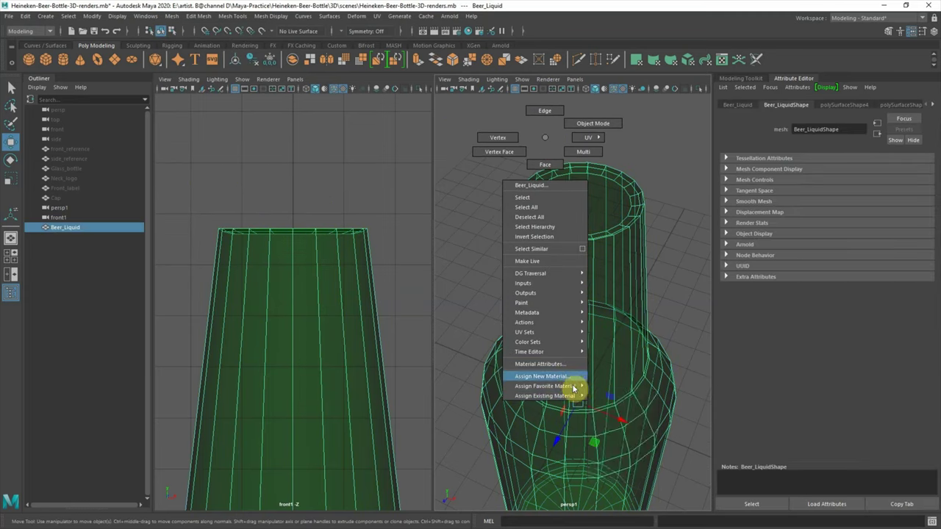
click(602, 421)
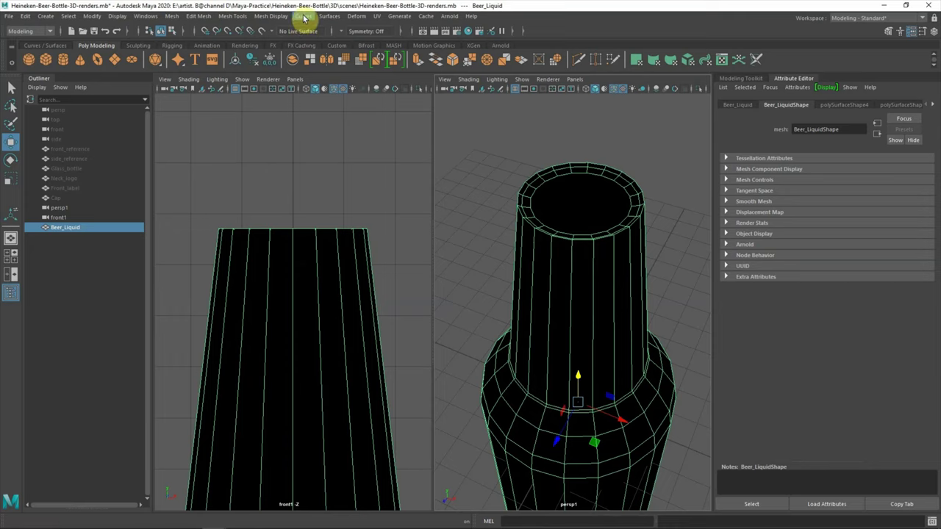
click(273, 16)
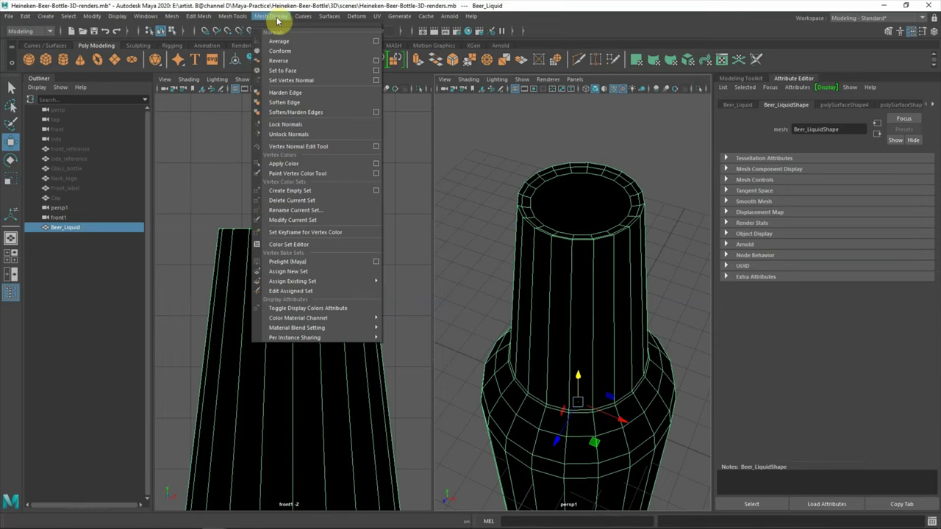
click(279, 60)
Unhide the bottle, front label, cap and other hidden objects
scroll(594, 308, down, 2)
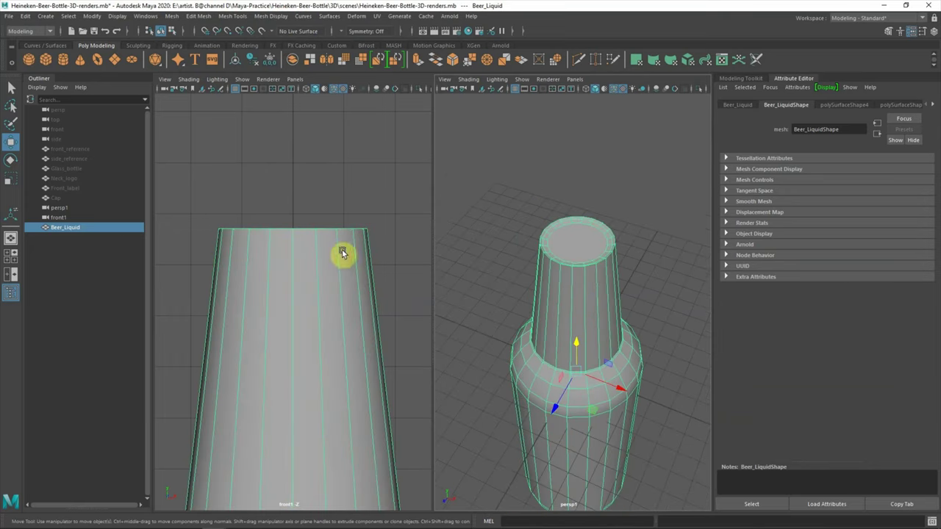
drag(66, 169, 95, 192)
key(shift+h)
click(202, 160)
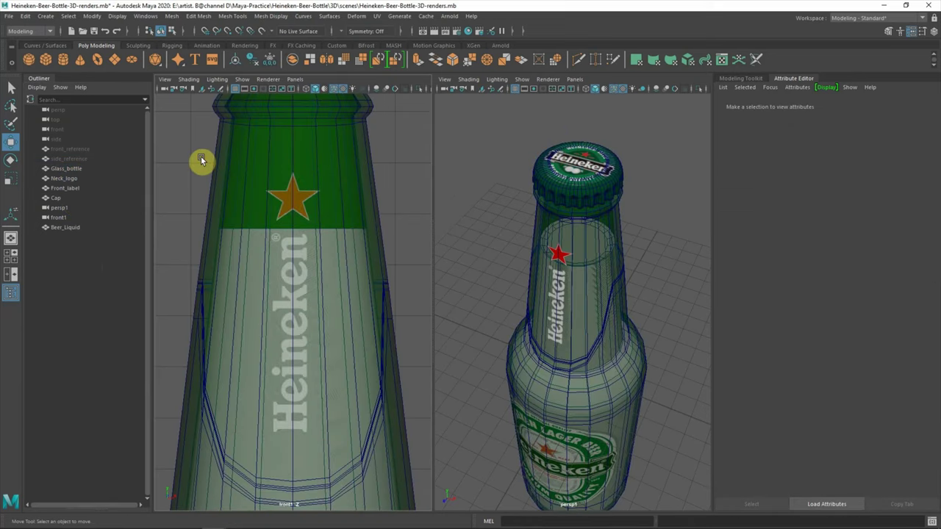
Rename the front1 camera to render_front
key(shift+a)
alt+drag(514, 290, 531, 293)
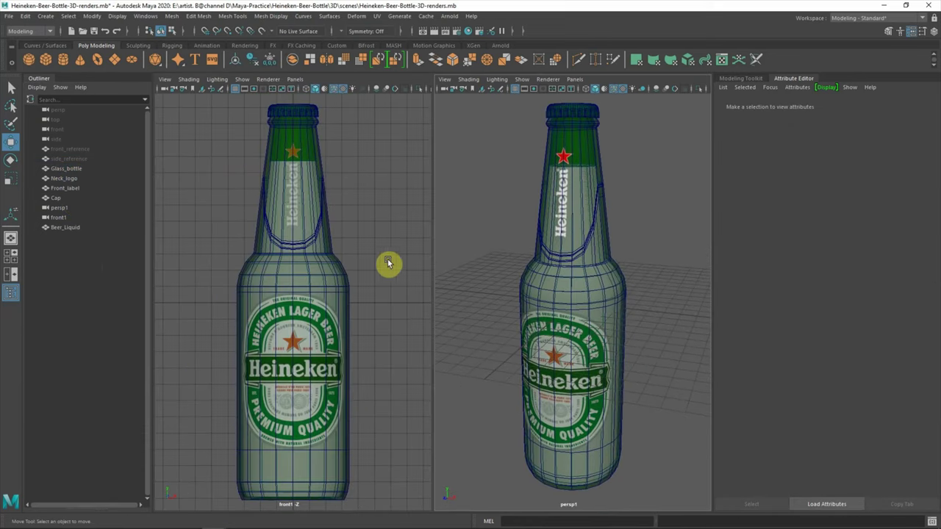
click(148, 16)
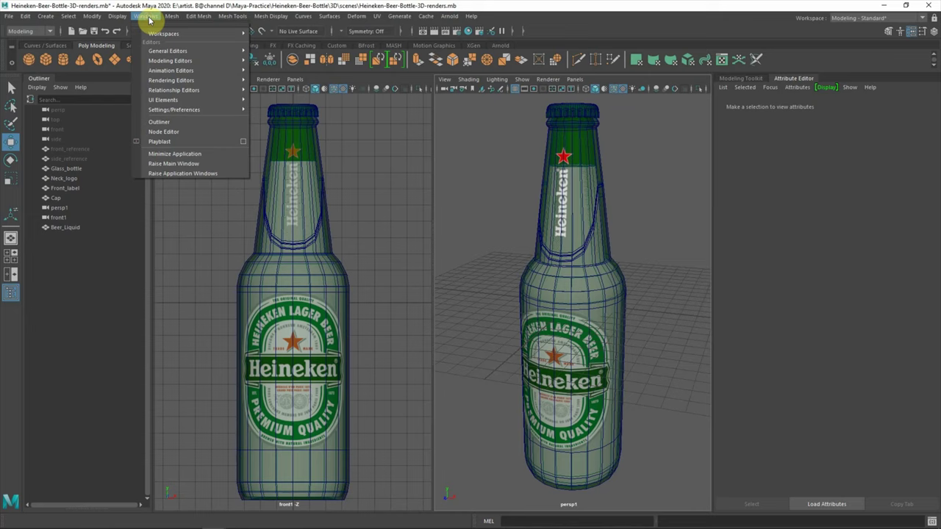
click(230, 213)
click(56, 218)
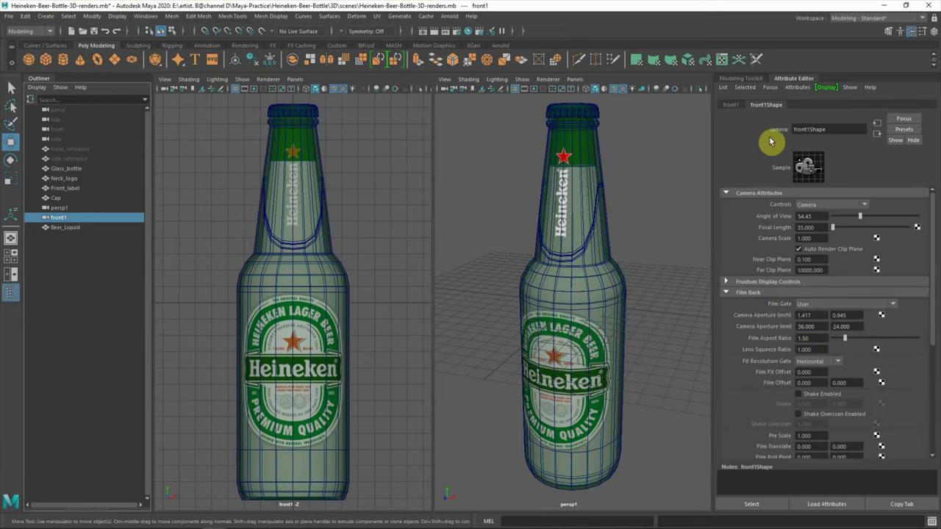
click(730, 104)
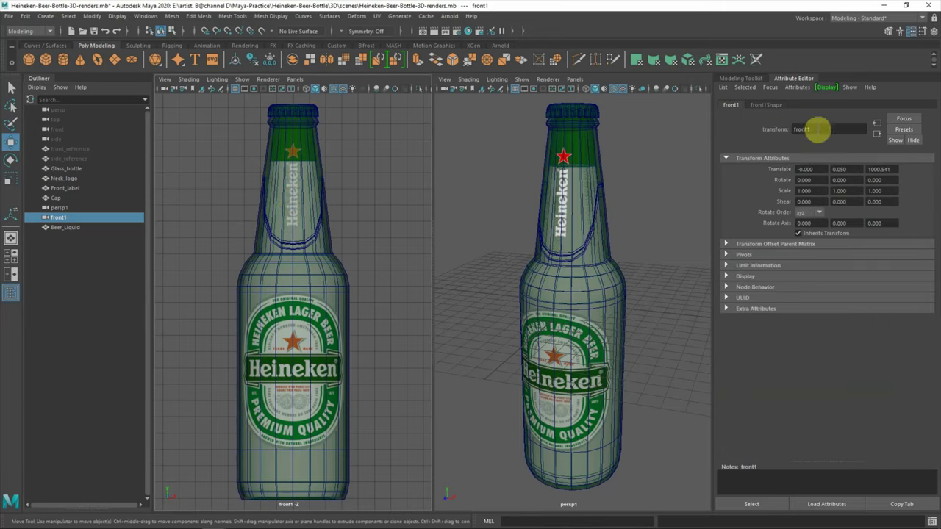
double_click(816, 129)
text(render_)
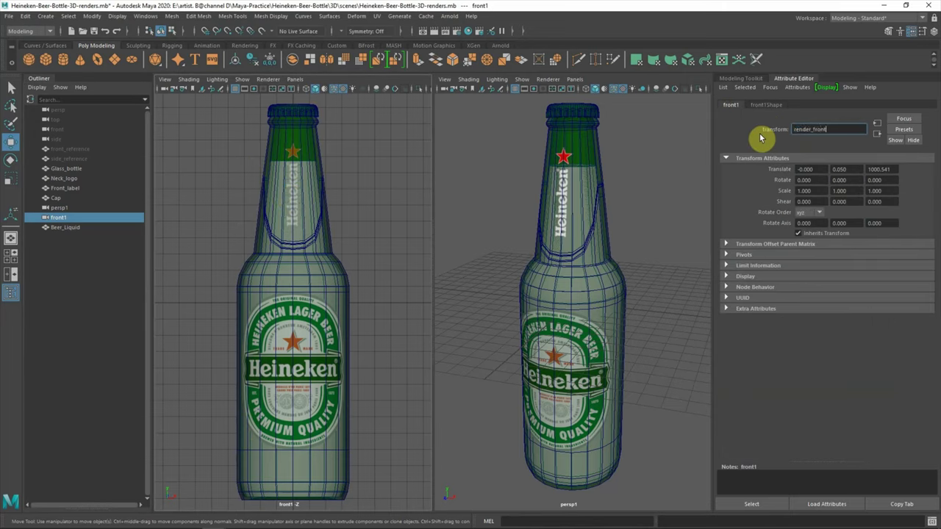
Turn off Orthographic on render_front and set its focal length to 90
click(790, 104)
drag(930, 305, 931, 346)
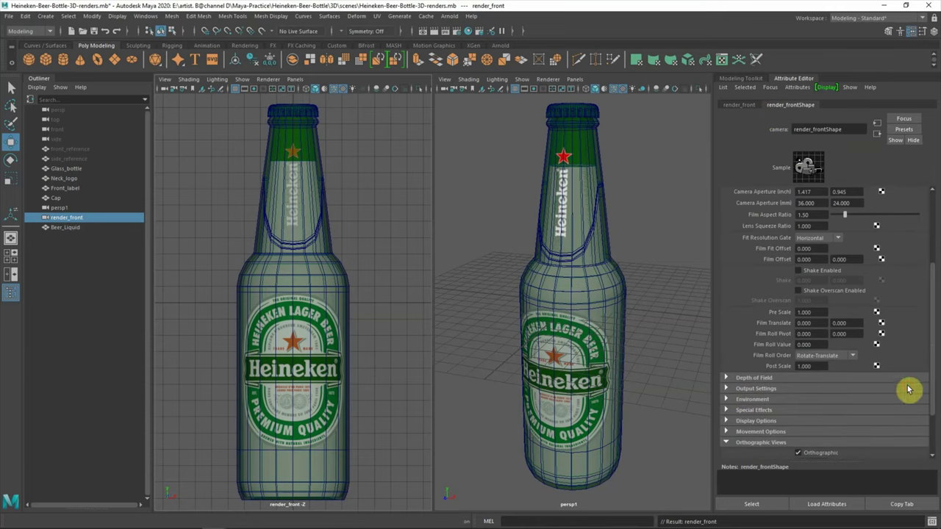
scroll(903, 390, down, 3)
click(798, 394)
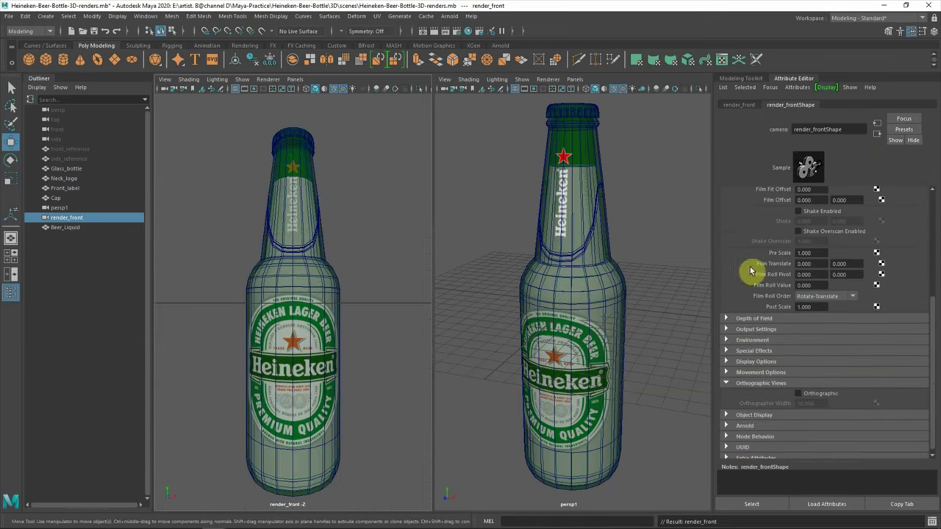
drag(931, 321, 930, 273)
click(813, 227)
text(90)
key(Return)
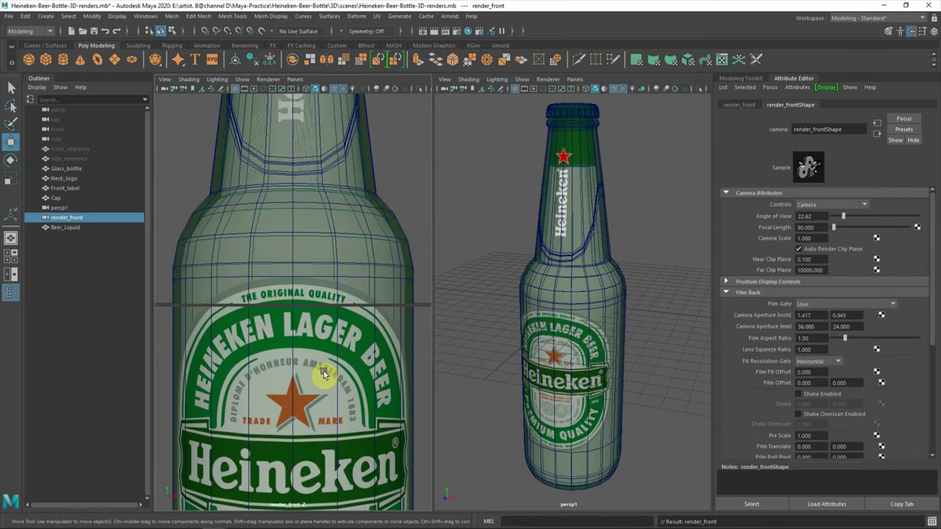
Switch to a four-view layout with the bottom-left view on a perspective camera
key(space)
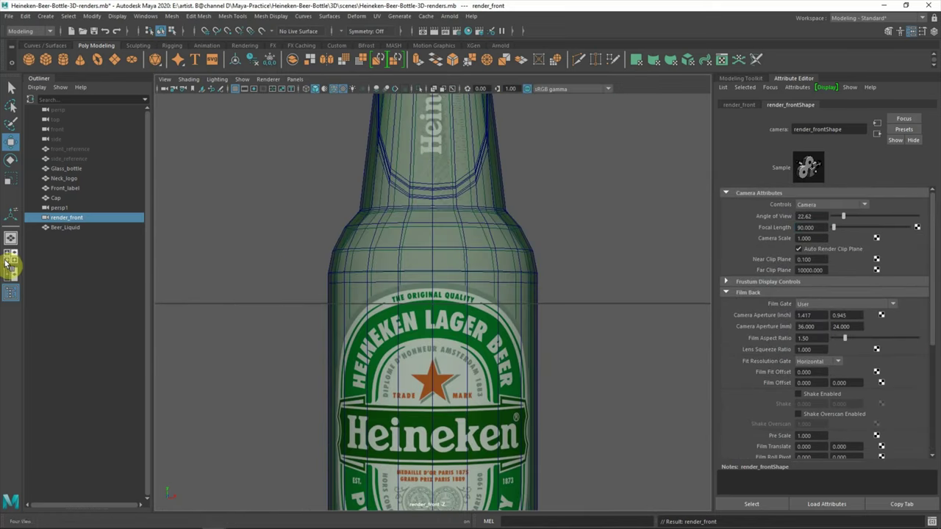
key(space)
click(296, 300)
click(421, 312)
Make the top-right view look through the render_front camera
click(574, 79)
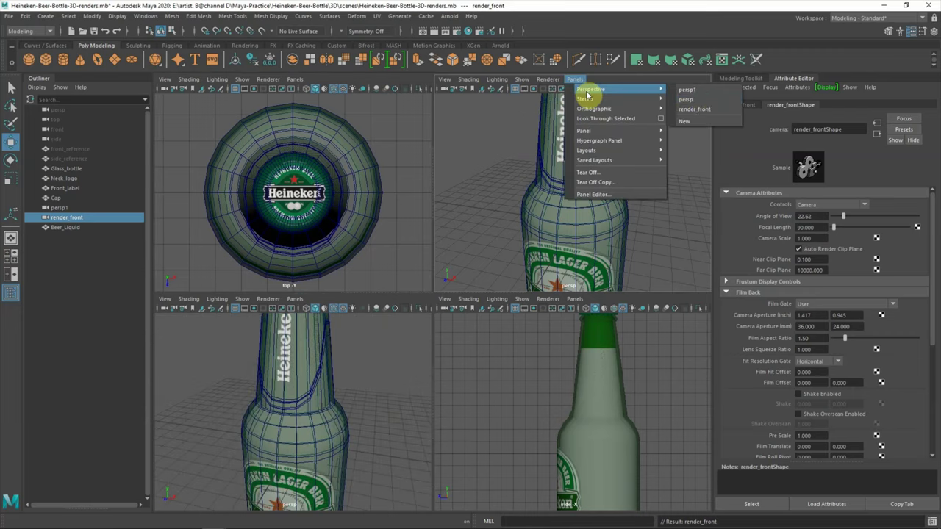
click(702, 96)
scroll(633, 199, down, 2)
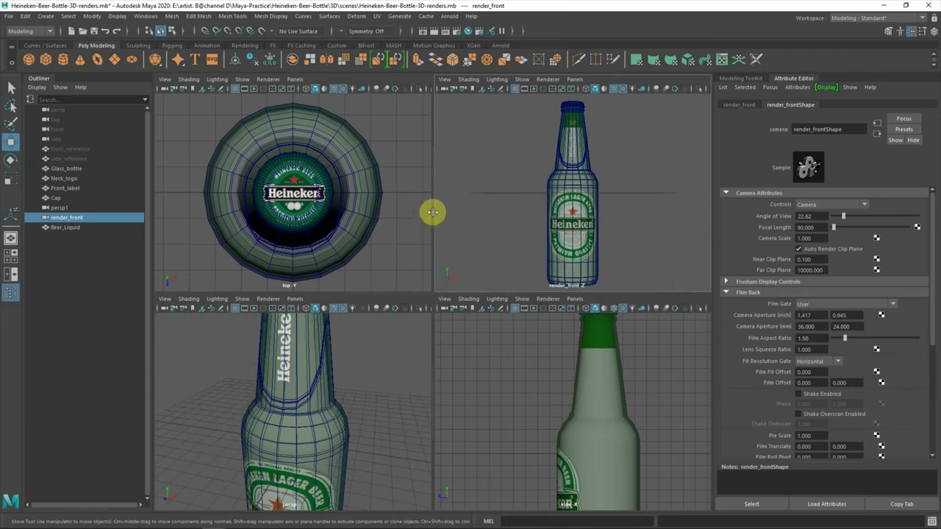
drag(433, 212, 466, 209)
In Render Settings, remove the extra renderable camera, leaving render_front
click(146, 15)
click(294, 92)
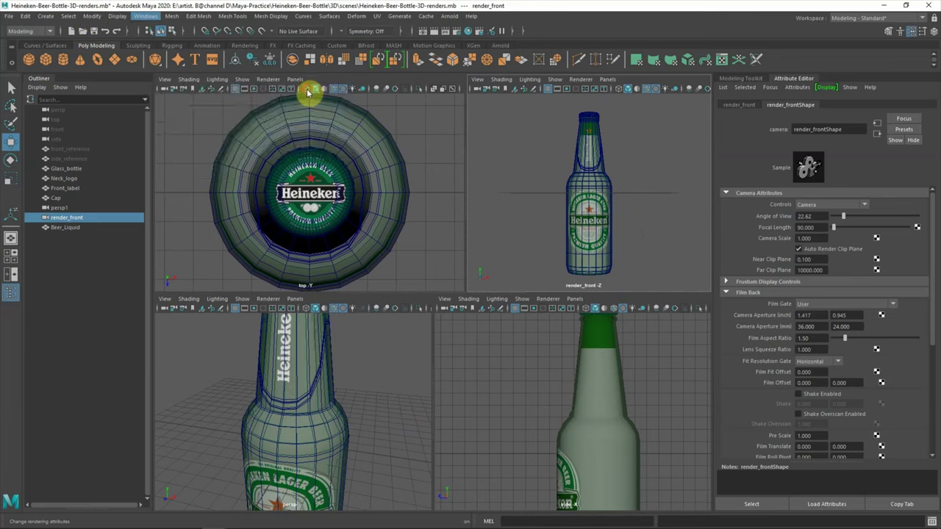
scroll(333, 294, down, 5)
scroll(333, 296, down, 1)
click(279, 303)
click(279, 309)
click(305, 333)
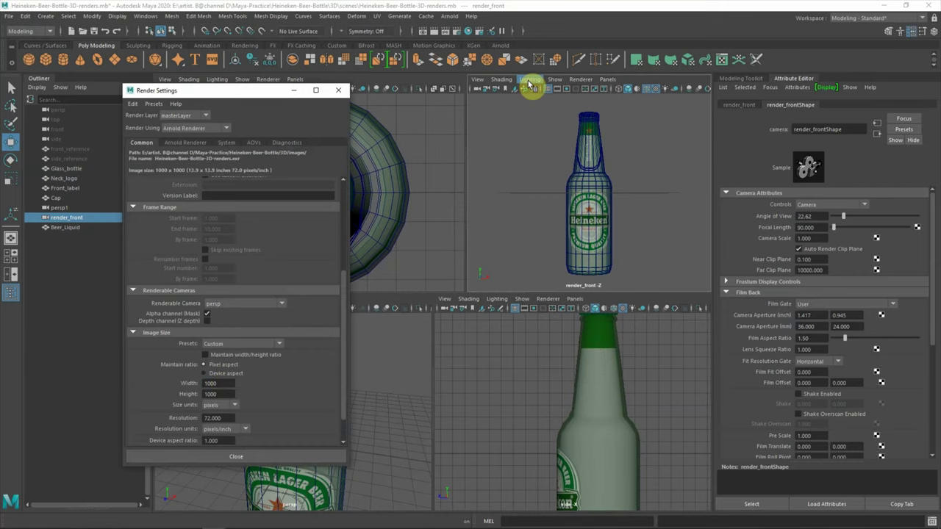
Show the 1000 x 1000 resolution gate and lock the render_front camera
click(573, 80)
click(574, 79)
click(585, 88)
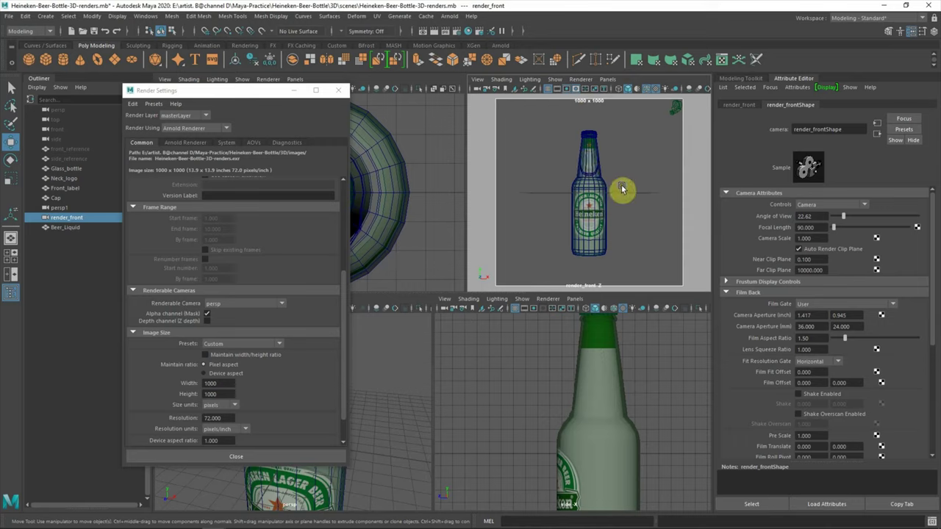
scroll(621, 190, up, 3)
drag(470, 237, 487, 230)
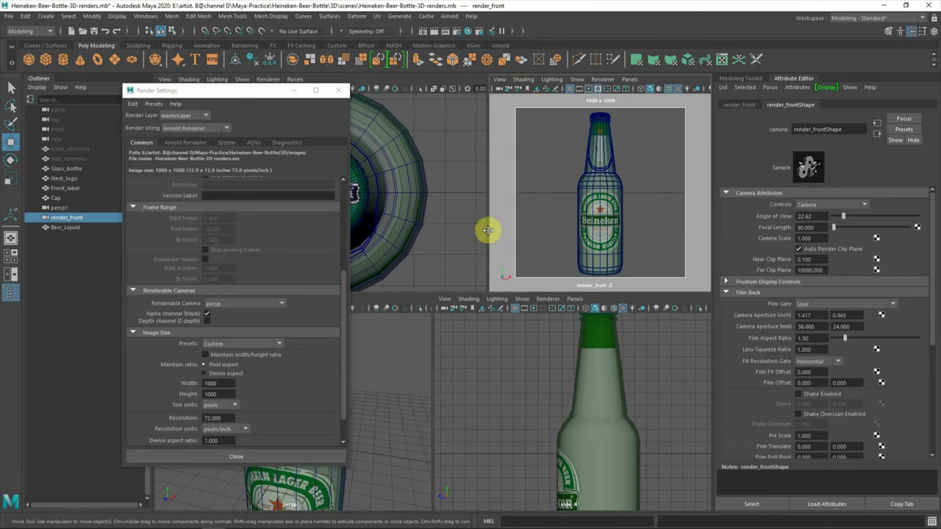
drag(492, 289, 496, 350)
drag(485, 308, 431, 308)
click(442, 80)
click(463, 109)
click(339, 93)
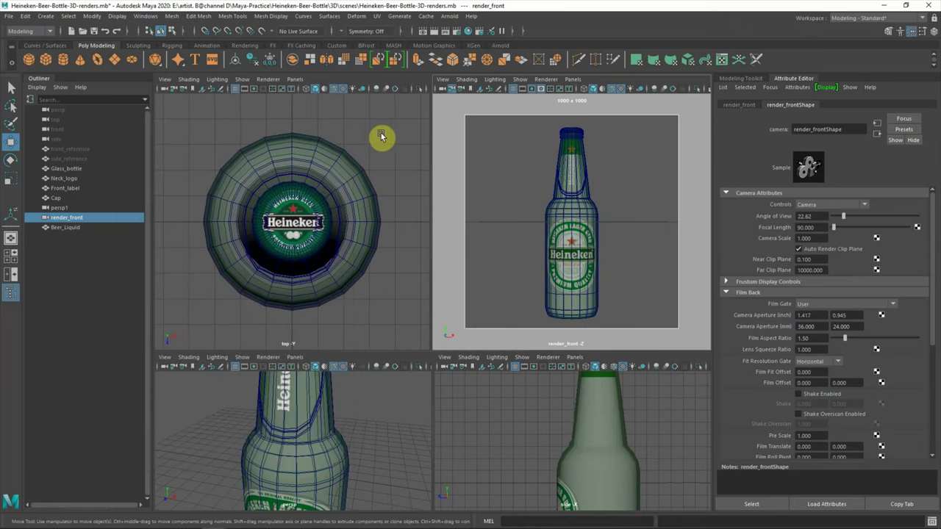
Move Beer_Liquid up under Glass_bottle in the Outliner
drag(517, 125, 615, 325)
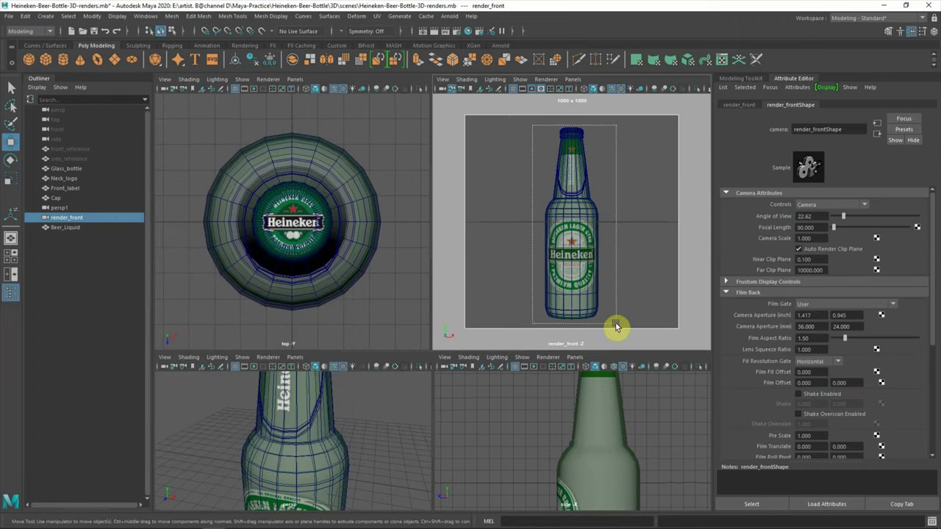
click(66, 228)
middle_drag(66, 227, 90, 183)
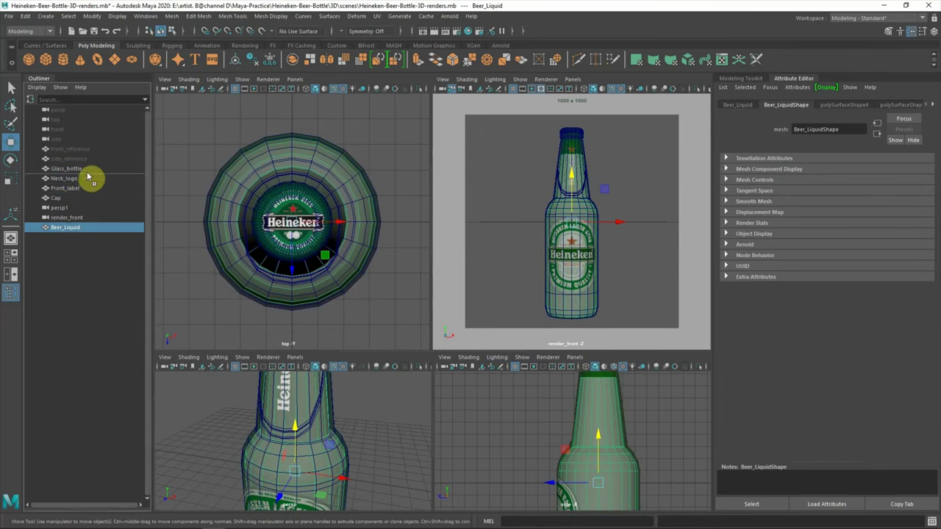
Assign a new aiStandardSurface material to all the bottle parts
click(73, 261)
drag(529, 132, 617, 324)
right_drag(603, 236, 605, 463)
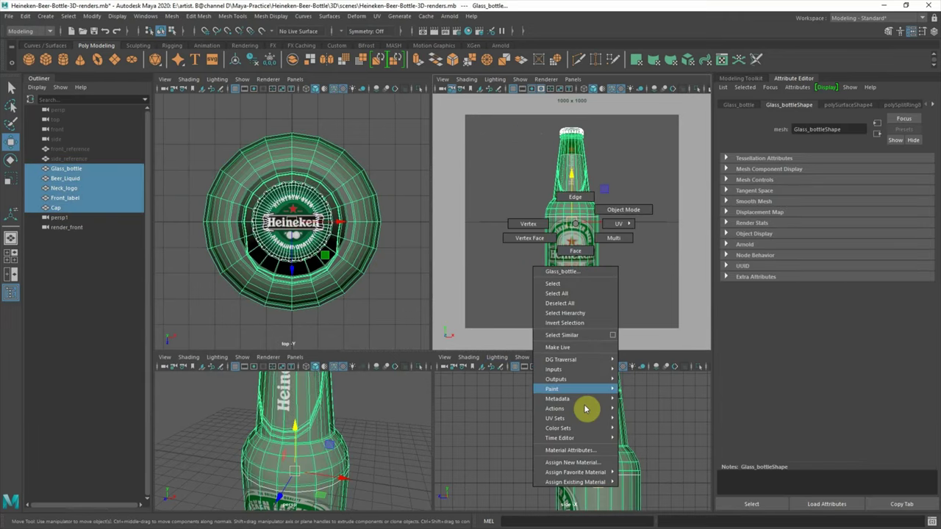
click(339, 265)
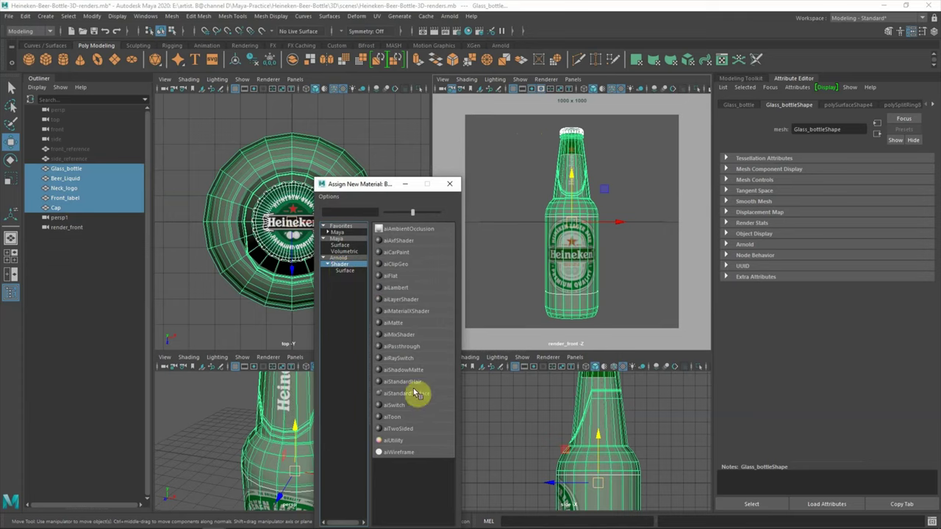
click(422, 398)
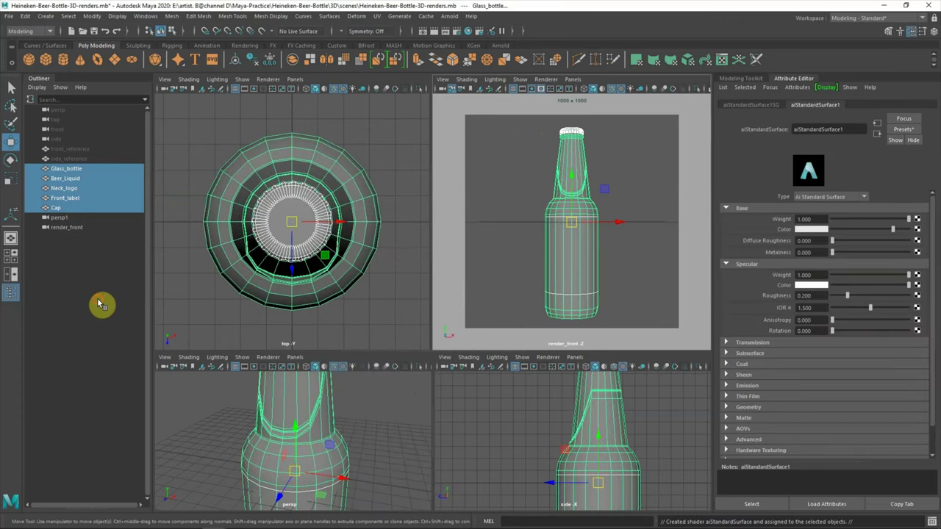
click(101, 305)
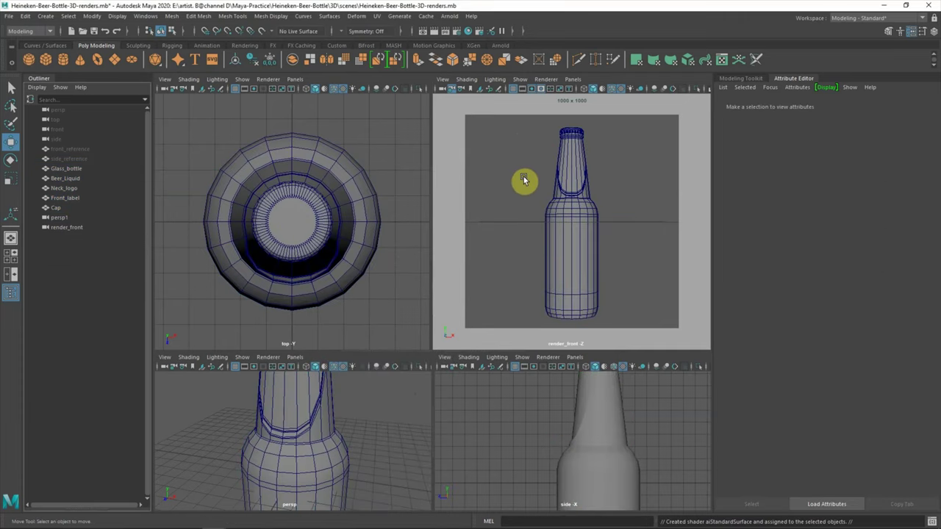
Smooth the Beer_Liquid and Neck_logo meshes
click(70, 170)
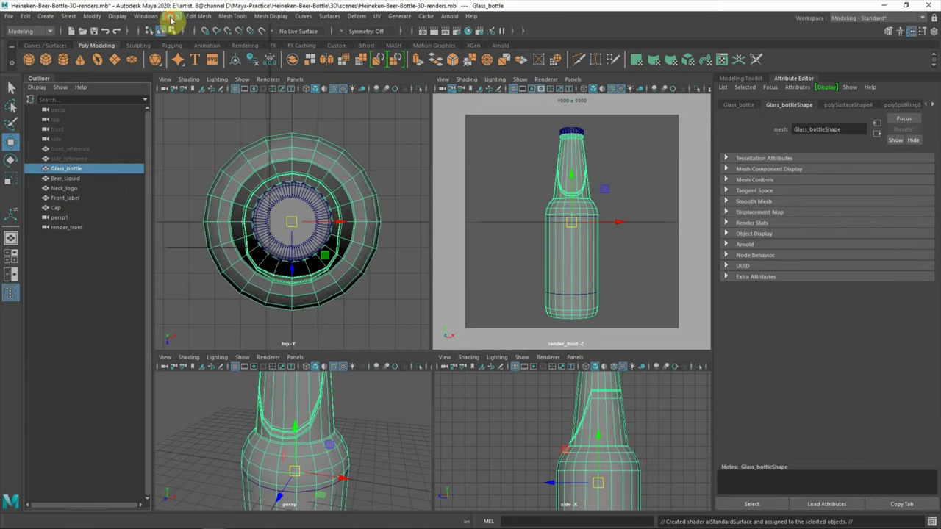
key(ctrl+h)
click(60, 179)
click(167, 16)
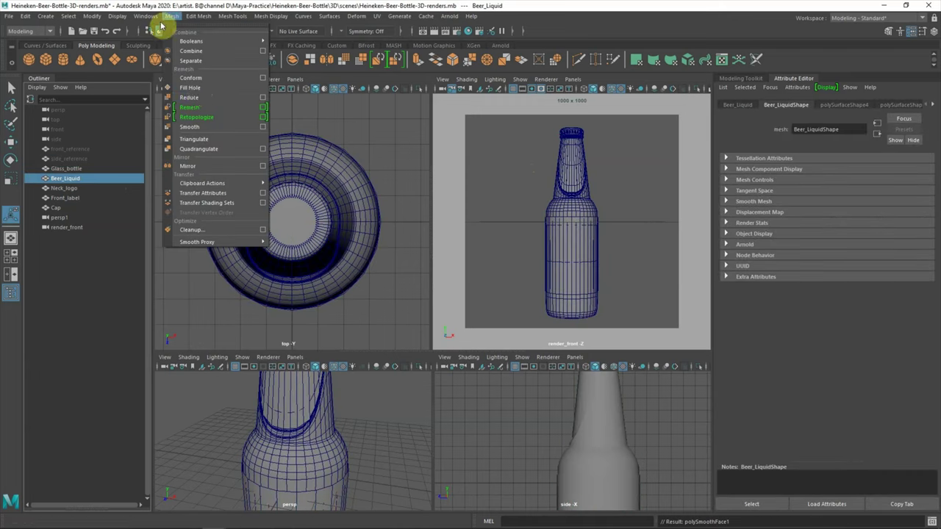
click(196, 101)
click(70, 189)
click(168, 16)
click(195, 101)
Smooth the Front_label and Cap meshes
click(65, 198)
click(171, 15)
click(192, 127)
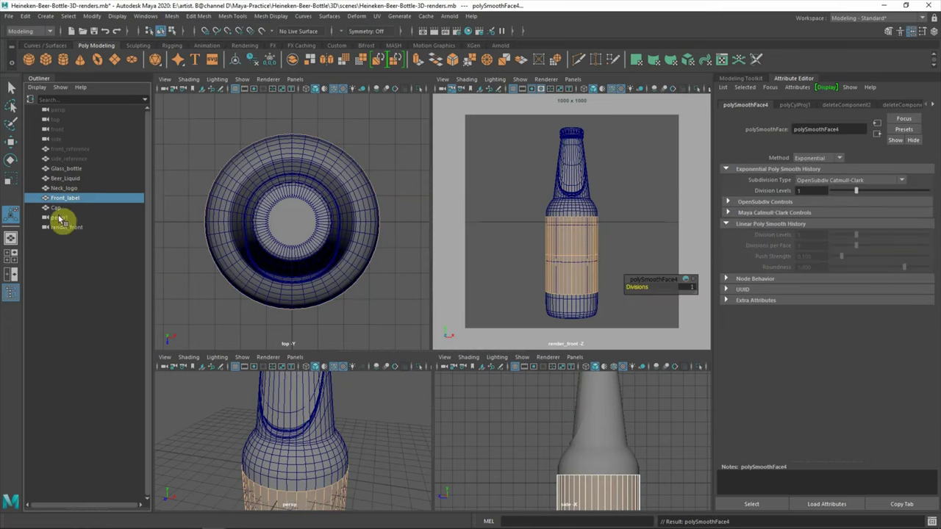
click(55, 208)
click(171, 16)
click(193, 128)
click(74, 295)
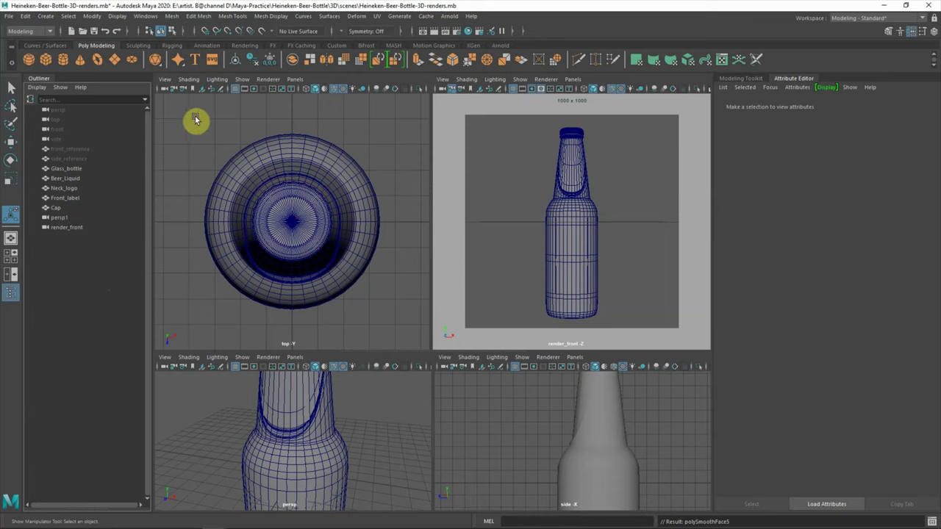
Open the Arnold viewport render beside the views, stop it, and save the scene
click(545, 78)
click(556, 109)
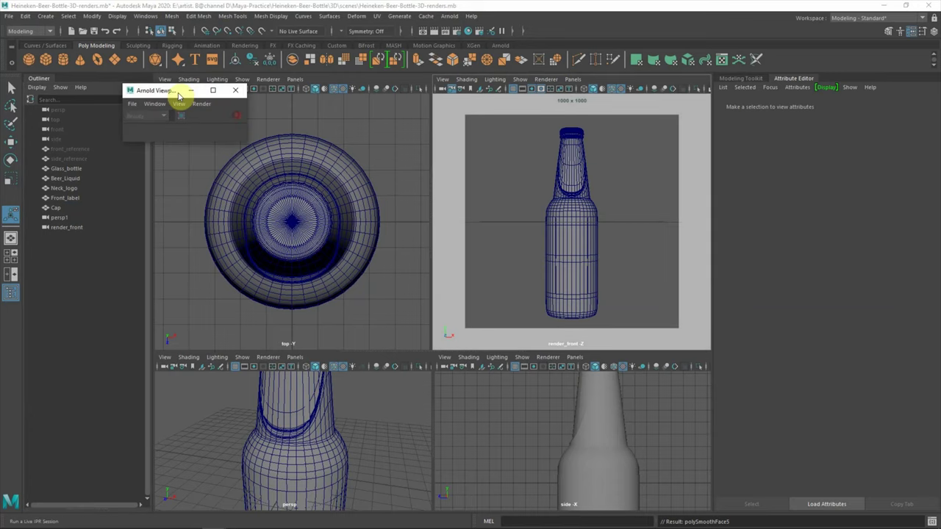
drag(178, 94, 344, 118)
click(403, 138)
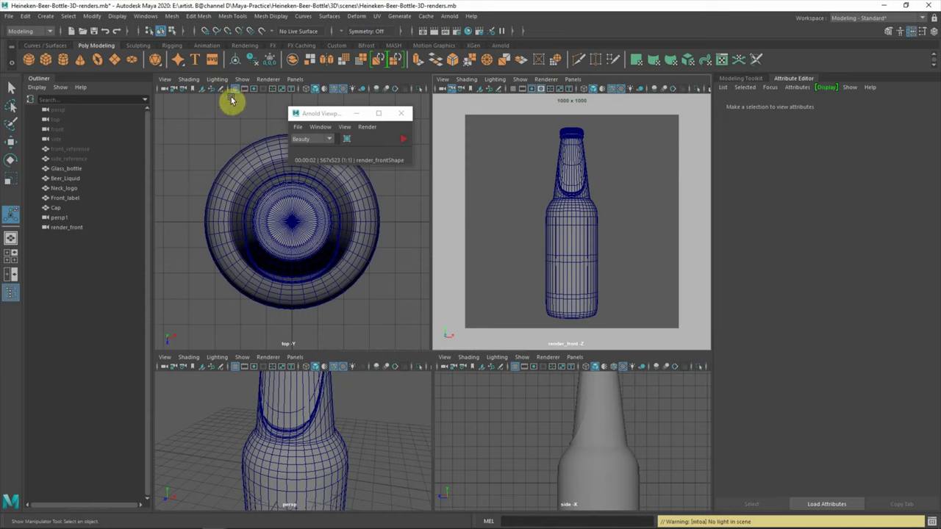
click(94, 32)
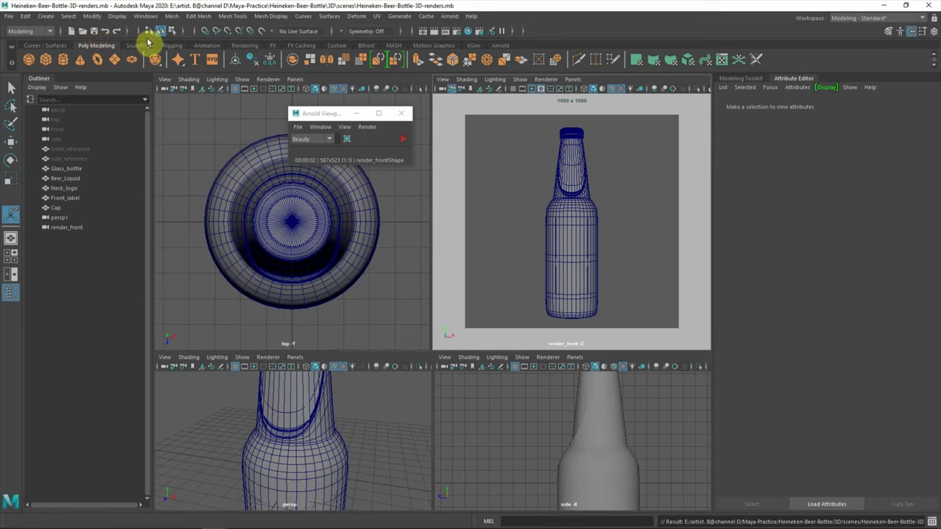
Create an area light and convert it to an aiAreaLight
click(46, 17)
click(225, 111)
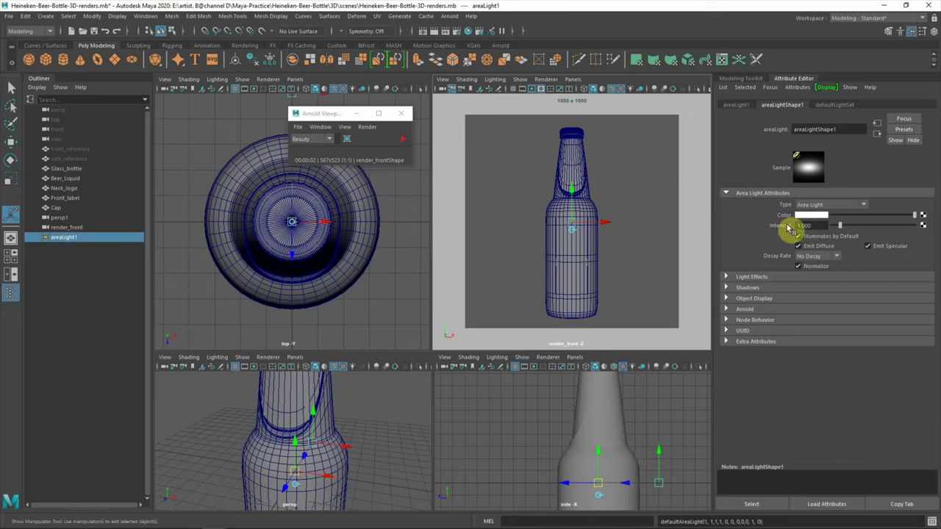
click(820, 205)
click(812, 226)
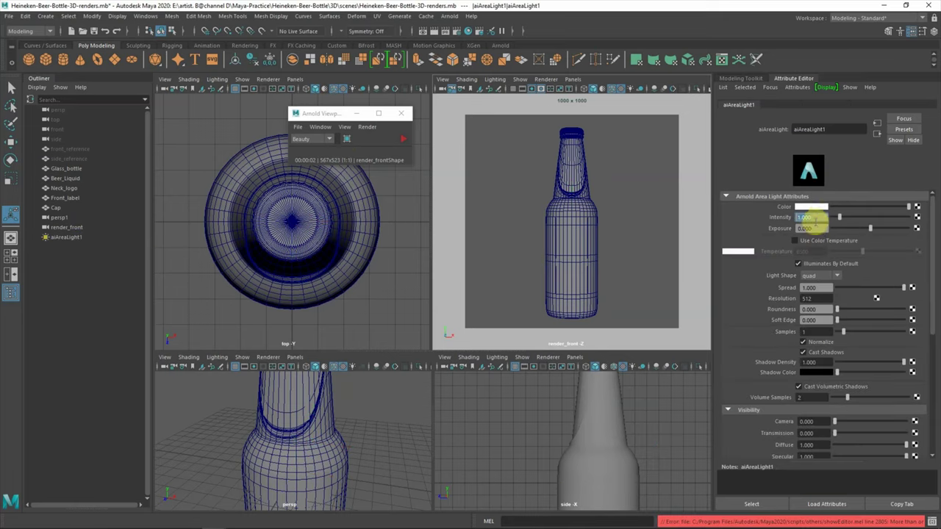
Move aiAreaLight1 forward of the bottle and over to its left side
click(63, 236)
key(r)
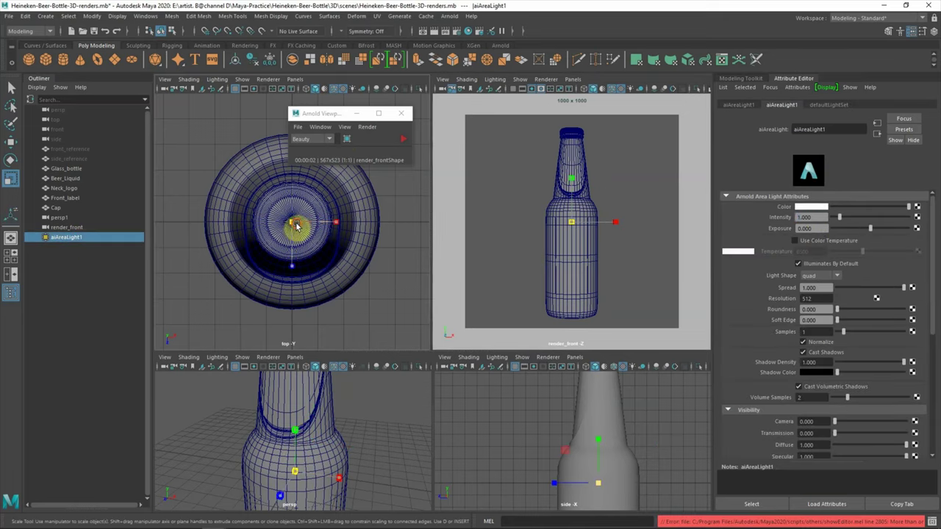
scroll(311, 263, down, 5)
key(w)
drag(292, 267, 296, 346)
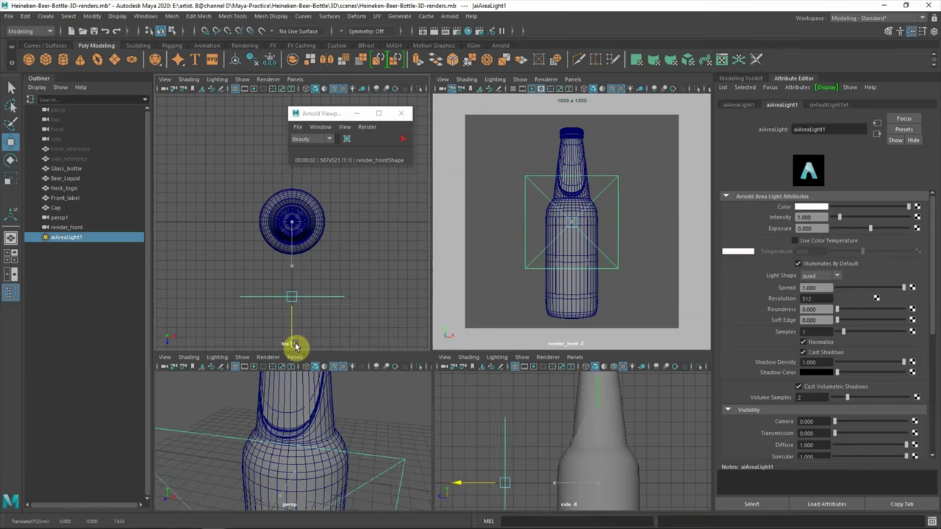
click(378, 295)
click(298, 306)
key(r)
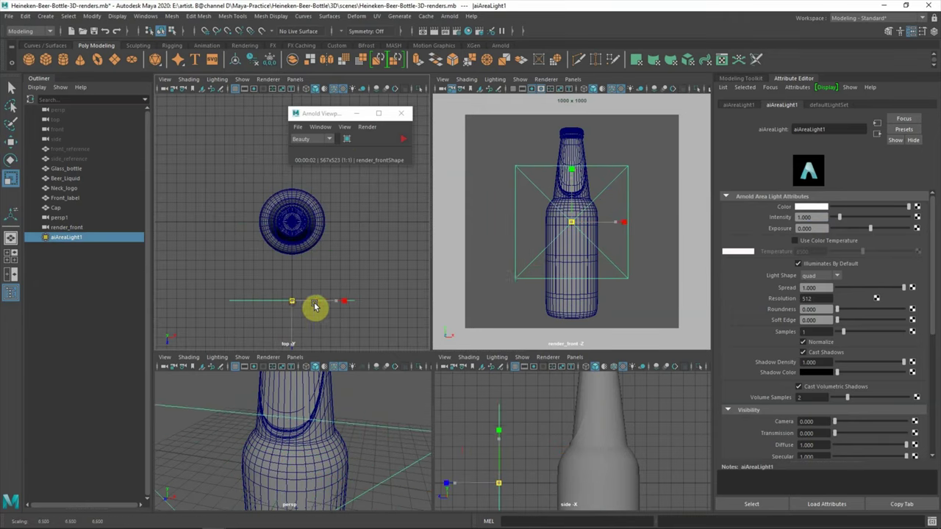
key(f)
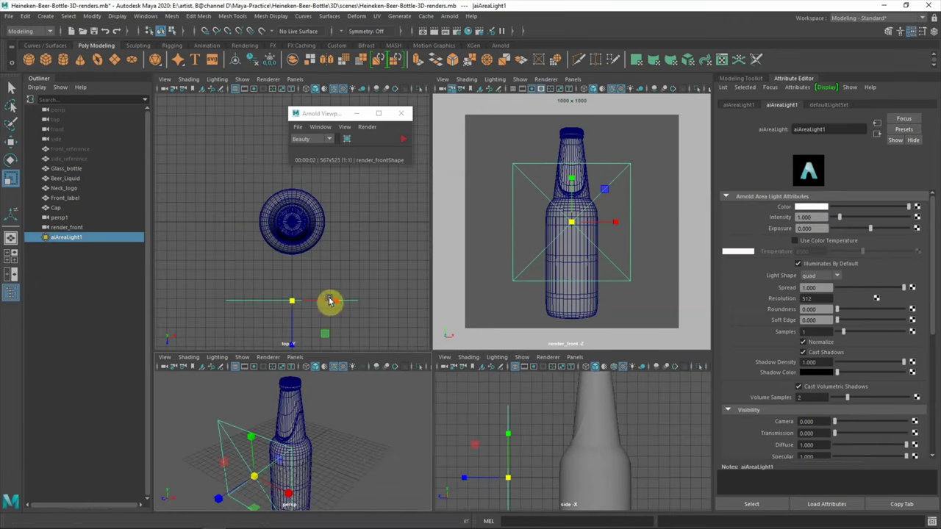
mouse_move(335, 302)
mouse_down()
mouse_move(258, 306)
mouse_move(272, 314)
mouse_up()
Shrink the light vertically, place it at the bottle's front-left, and start the Arnold render
key(e)
key(r)
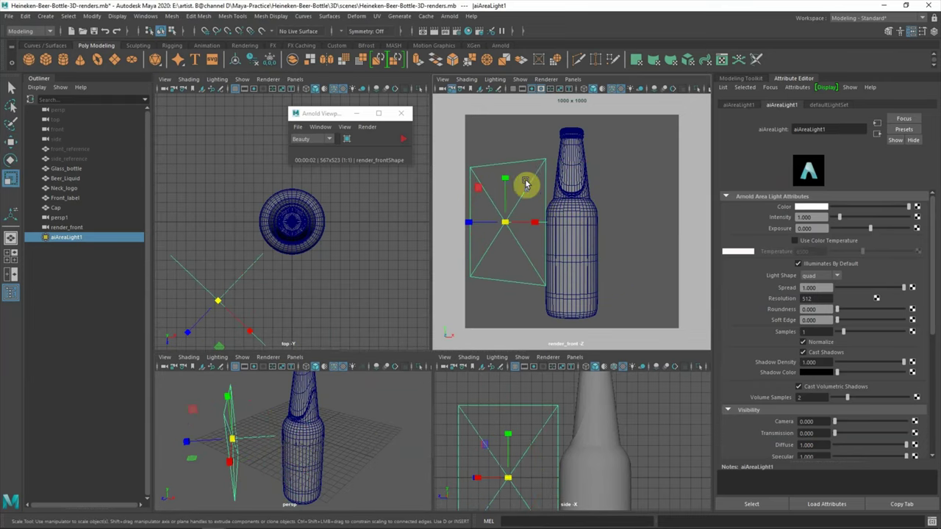
drag(507, 157, 507, 169)
scroll(294, 258, down, 5)
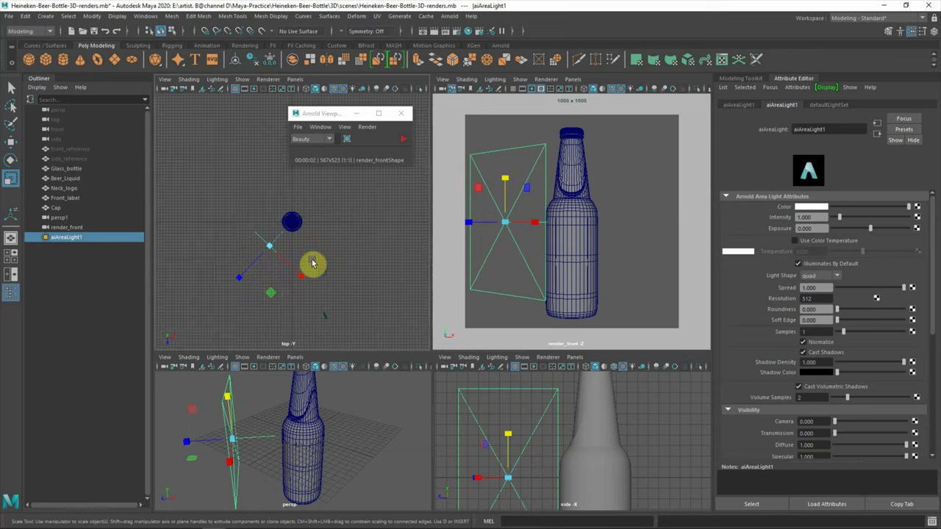
key(w)
drag(301, 280, 269, 302)
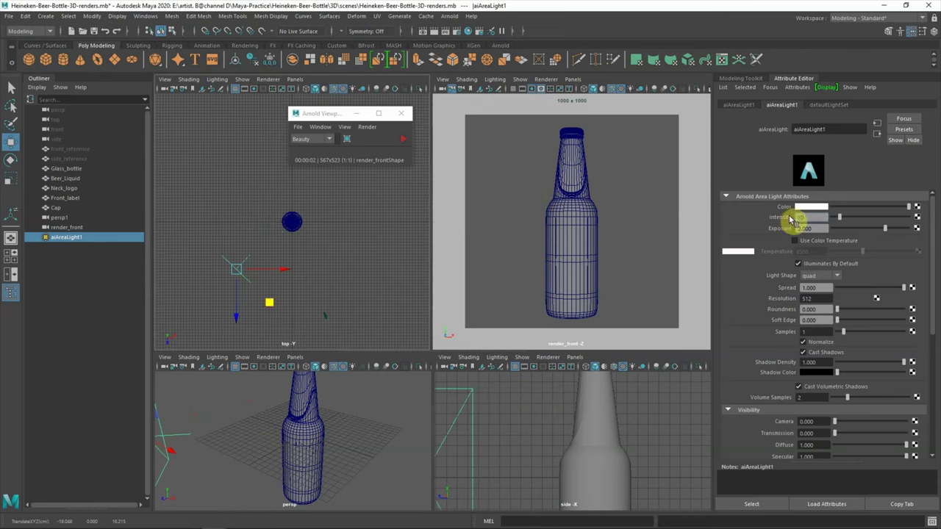
click(402, 138)
Give aiAreaLight1 an intensity of 40 and an exposure of 5
click(234, 274)
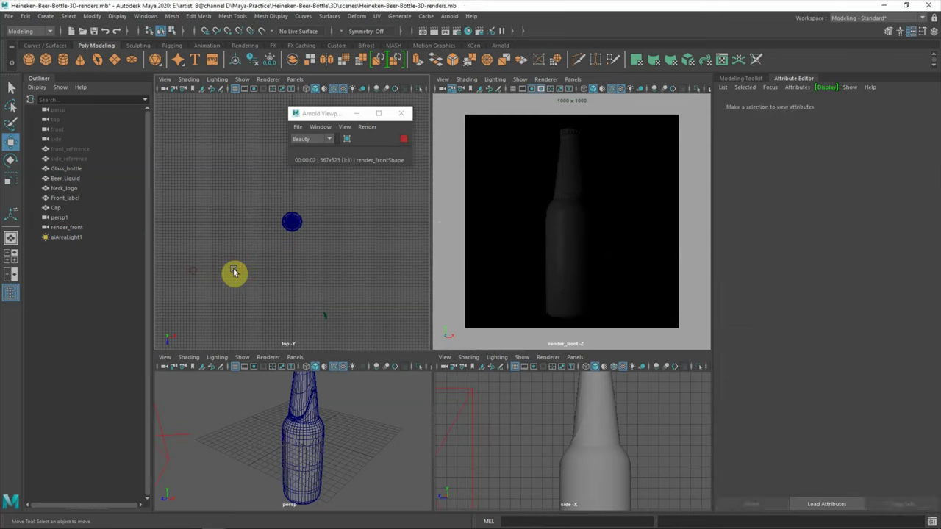
text(40)
key(Return)
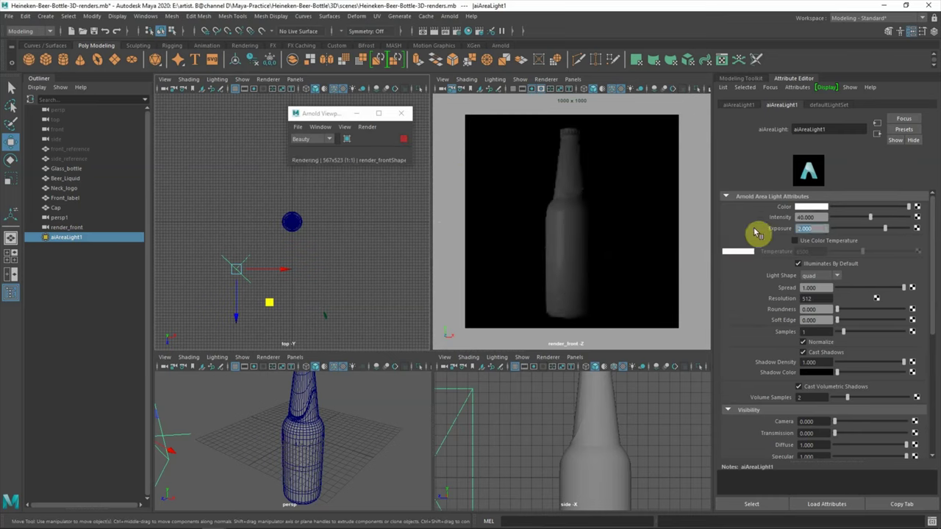
text(5.000)
double_click(812, 229)
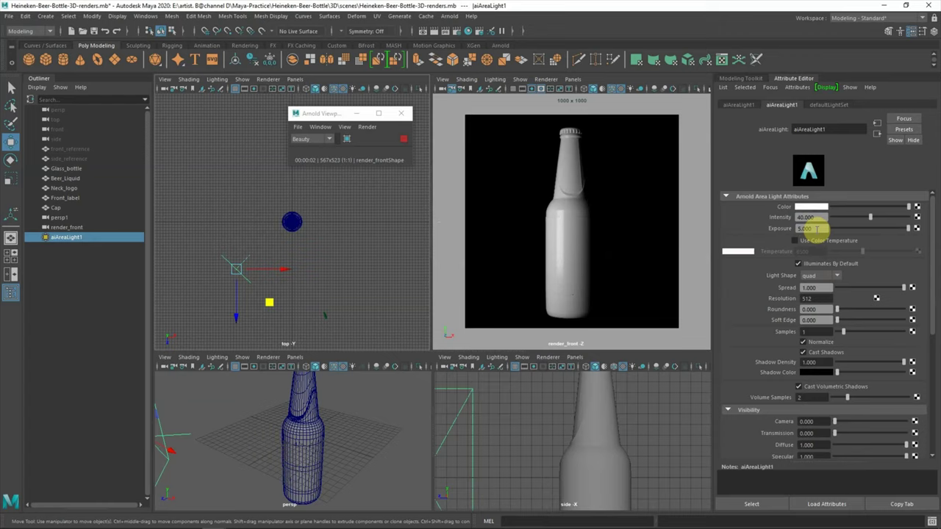
Shift the area light in the top view to relight the bottle, then hide the bottle parts
click(246, 273)
drag(246, 274, 284, 273)
click(374, 247)
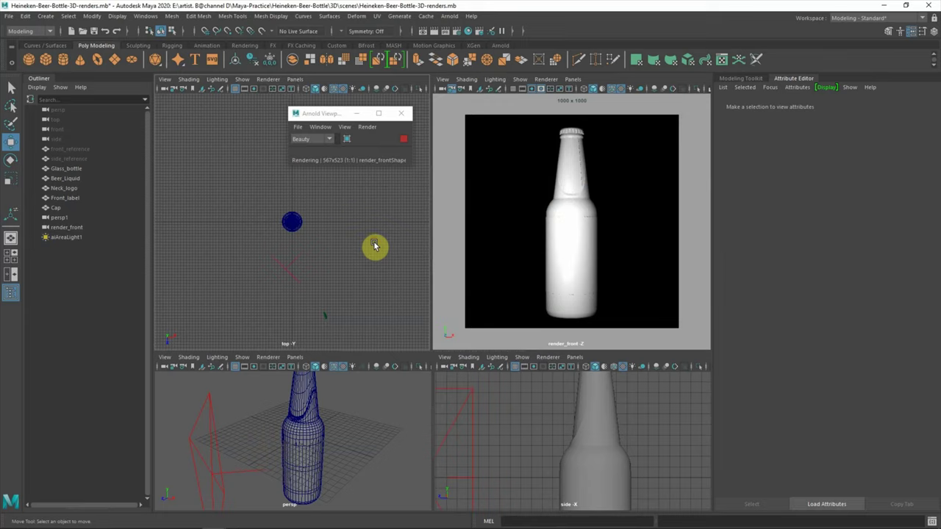
drag(374, 247, 356, 257)
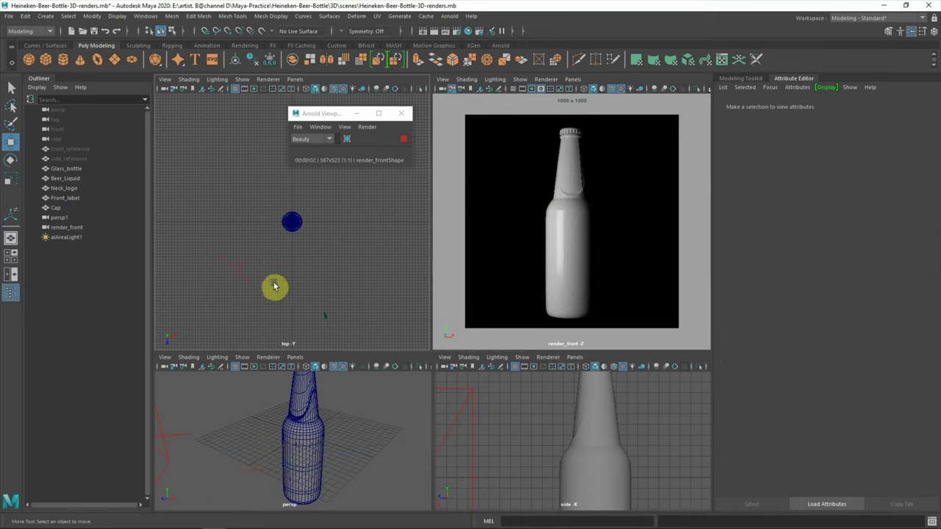
drag(70, 174, 69, 206)
key(ctrl+h)
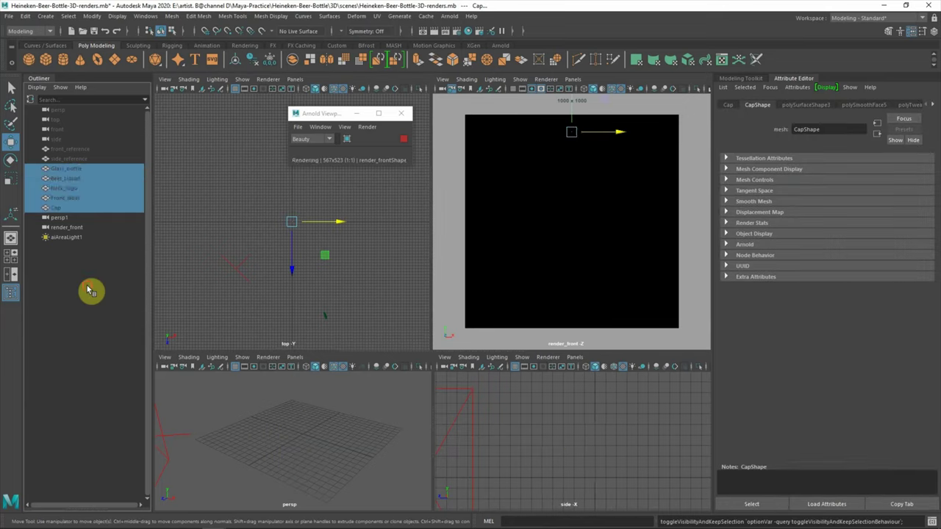
Unhide the bottle parts and move Cap above Glass_bottle in the Outliner
key(shift+h)
click(67, 205)
key(shift+h)
click(57, 208)
middle_drag(63, 209, 78, 173)
click(80, 256)
click(57, 170)
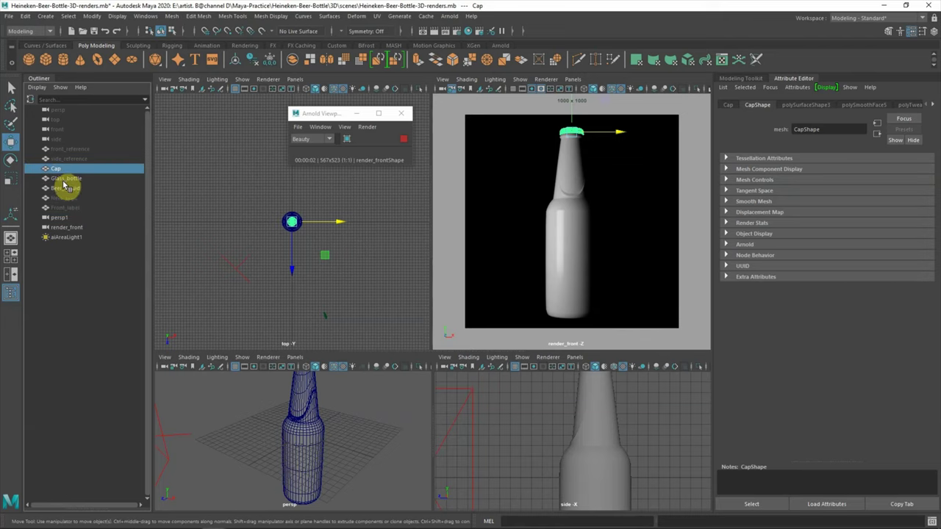
Assign Cap a new aiStandardSurface material named Metal_Cap
right_click(570, 134)
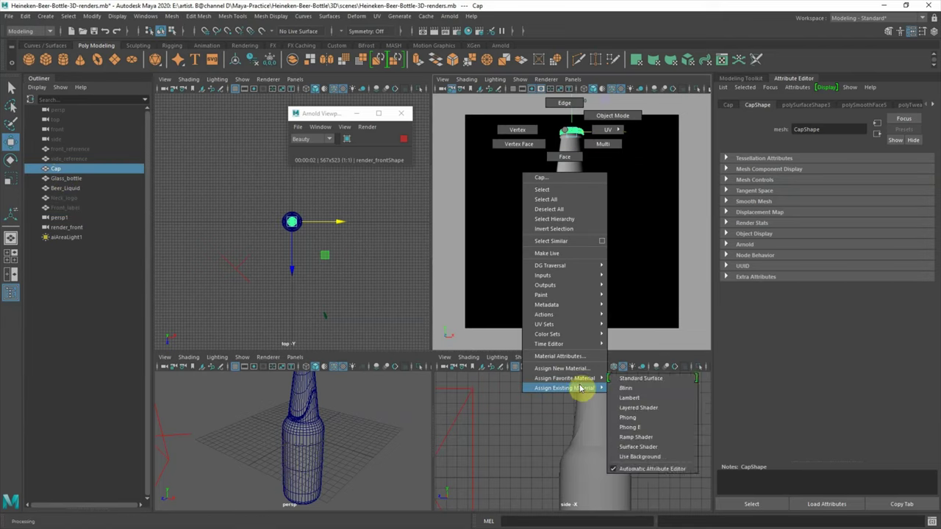
click(567, 371)
click(340, 259)
click(403, 395)
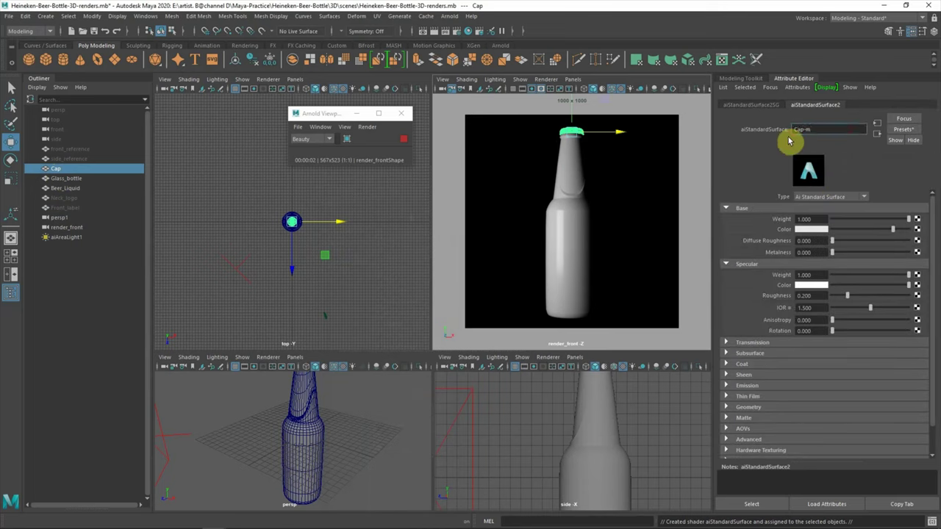
text(Metal-)
click(917, 228)
Map Metal_Cap's colour with a File texture loading heineken-cap-logo.png
click(434, 196)
click(925, 238)
click(251, 258)
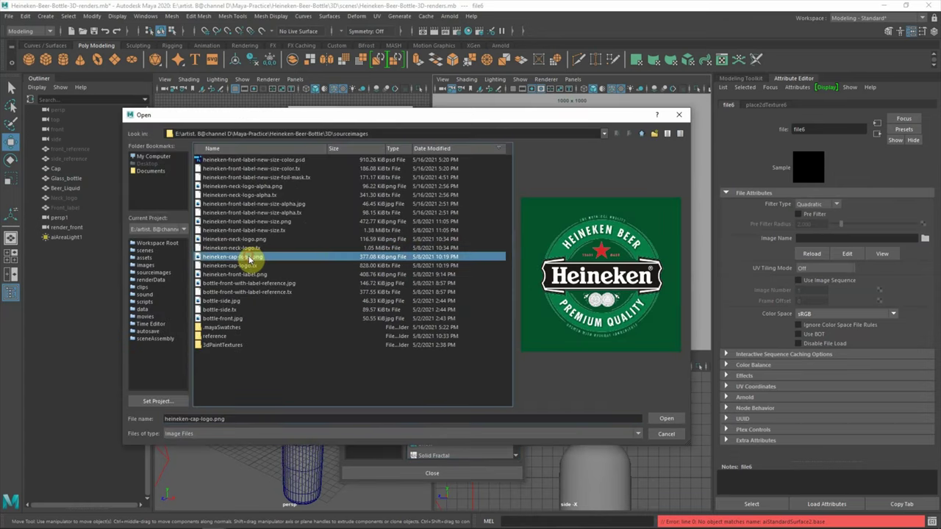
click(661, 419)
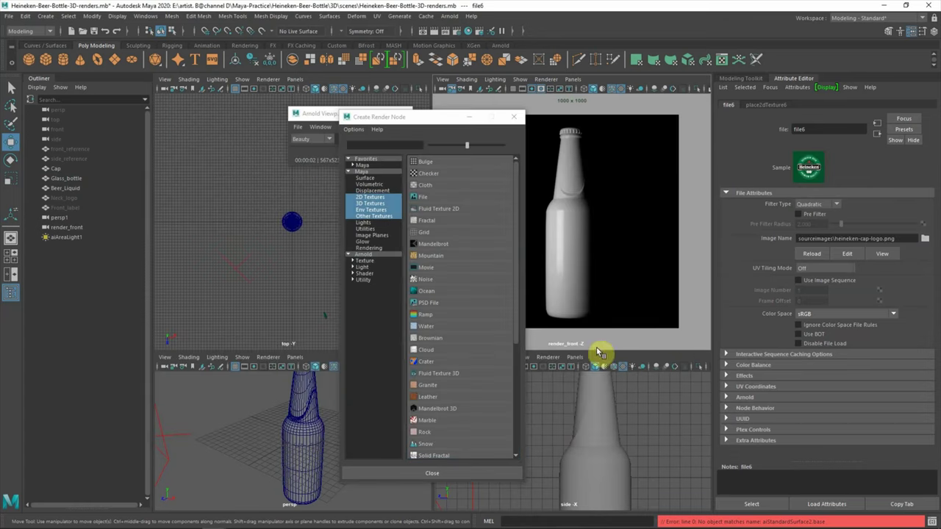
click(559, 133)
mouse_move(441, 116)
mouse_down()
mouse_move(374, 118)
mouse_move(283, 142)
mouse_up()
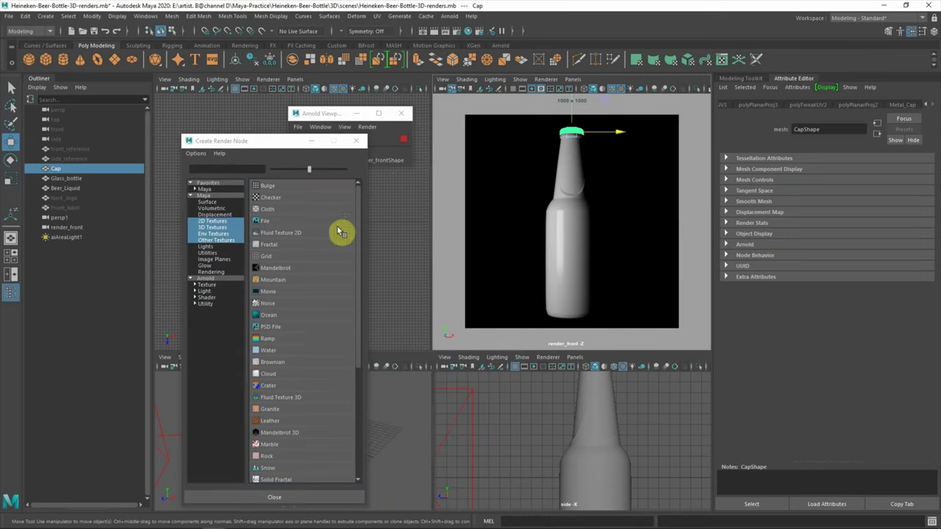
click(512, 170)
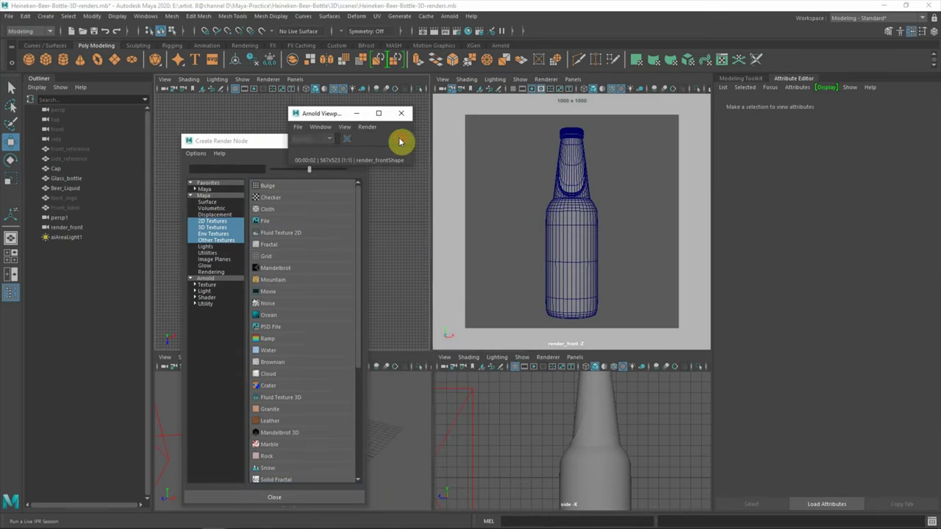
click(338, 141)
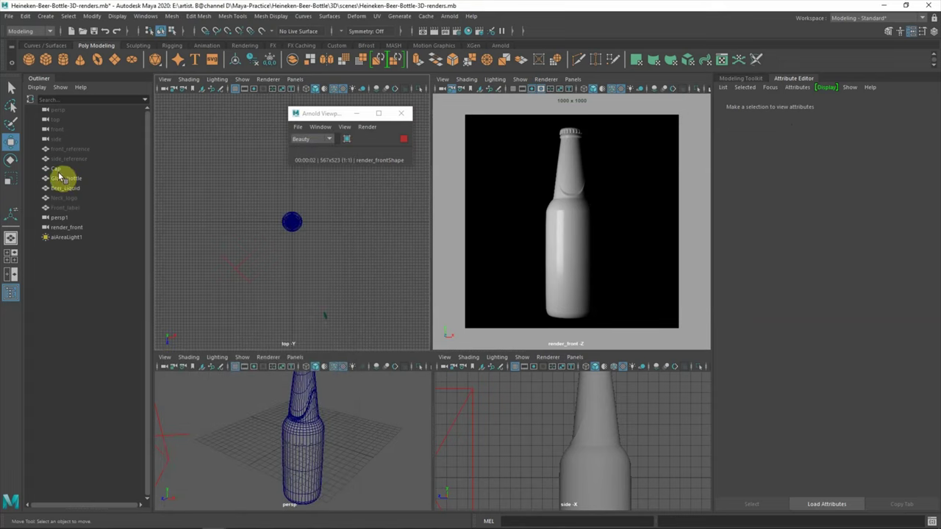
Replace Metal_Cap's settings with the Car_Paint_Metallic preset
click(57, 169)
click(934, 107)
click(903, 104)
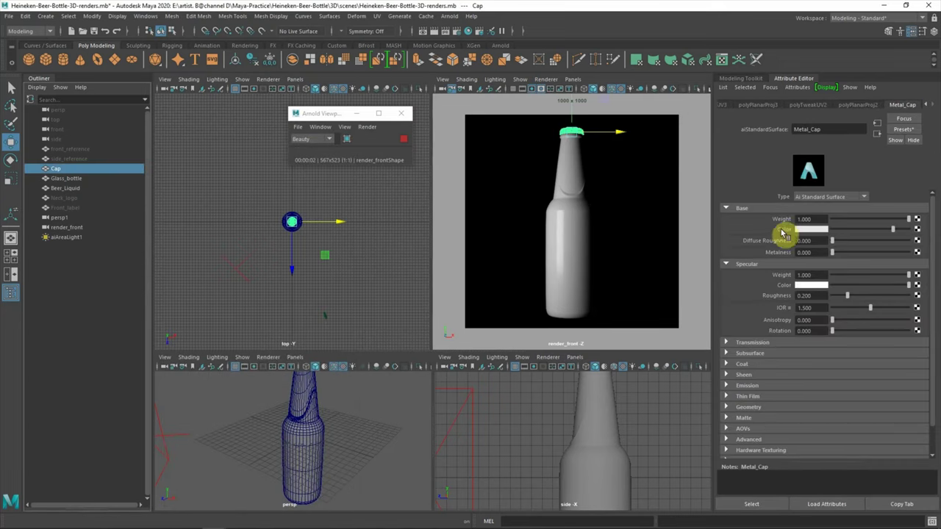
click(904, 129)
mouse_move(852, 206)
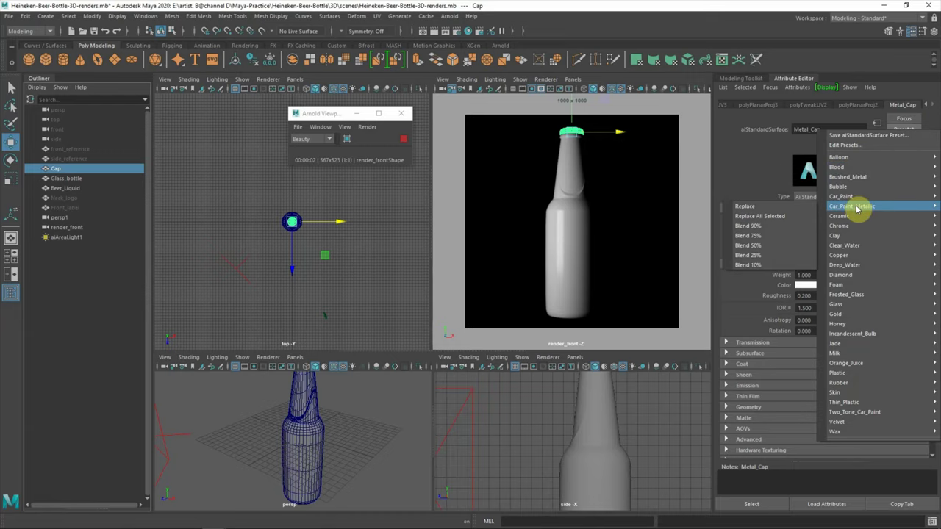
click(797, 214)
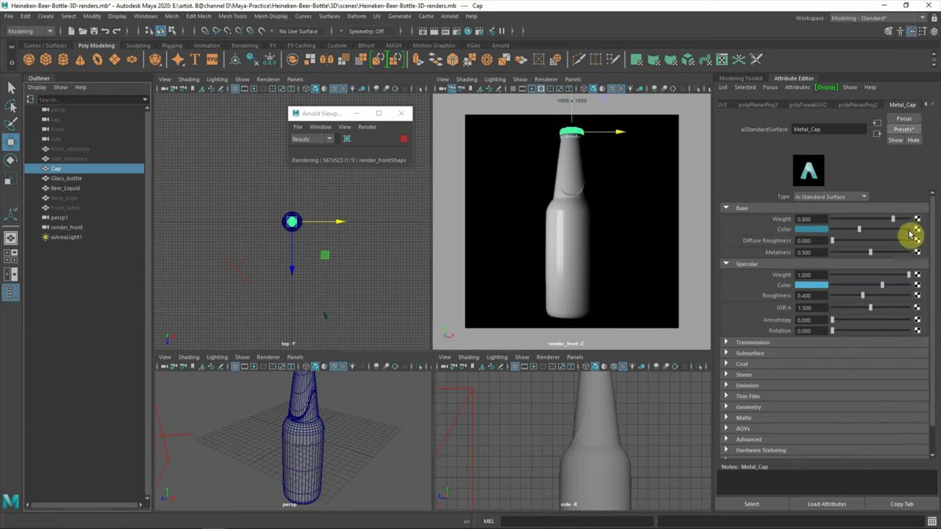
Connect a heineken-cap-logo.png File texture to Metal_Cap's base colour
click(915, 230)
click(280, 225)
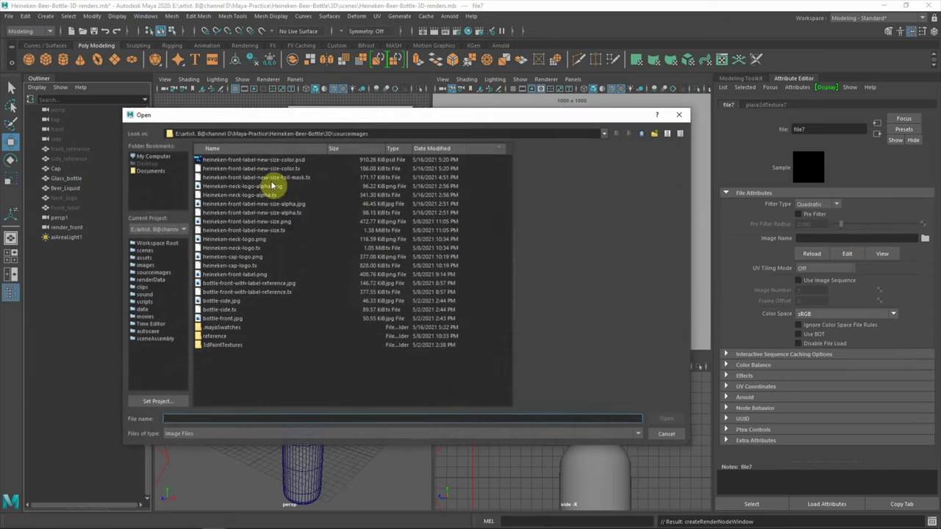
click(250, 259)
click(666, 418)
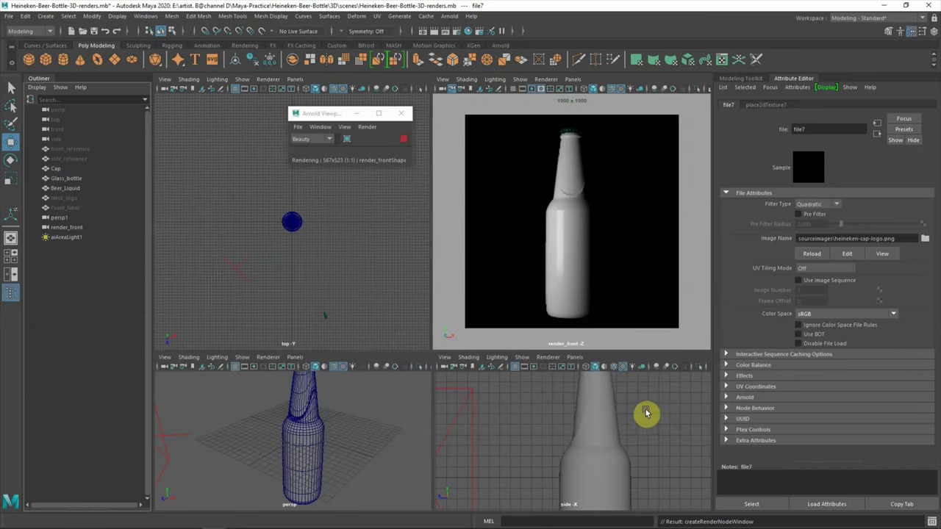
click(367, 225)
click(552, 131)
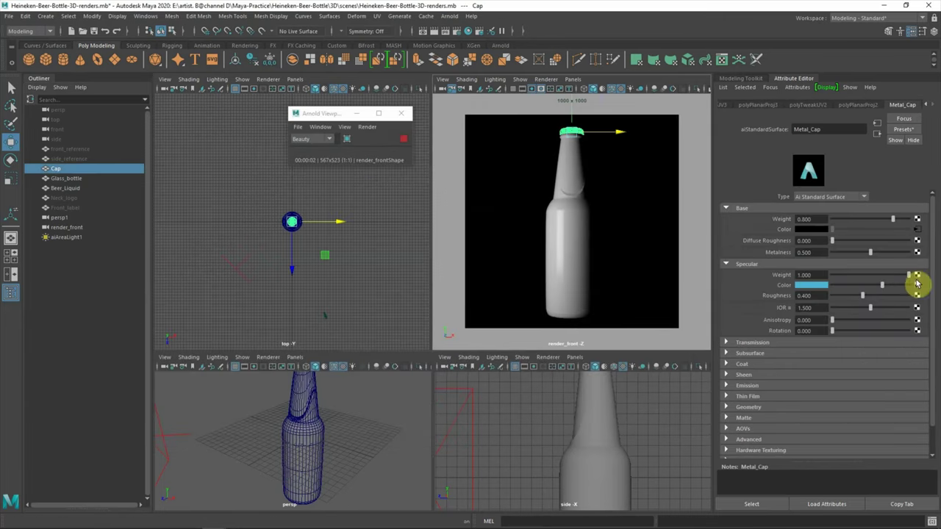
Connect another heineken-cap-logo.png File texture to the specular colour, then select Glass_bottle
click(918, 285)
click(256, 225)
click(924, 237)
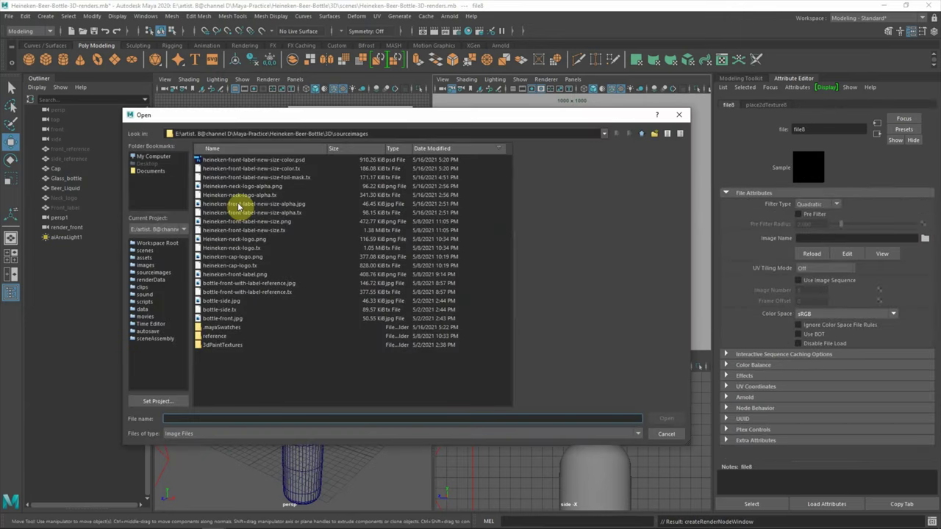
click(247, 259)
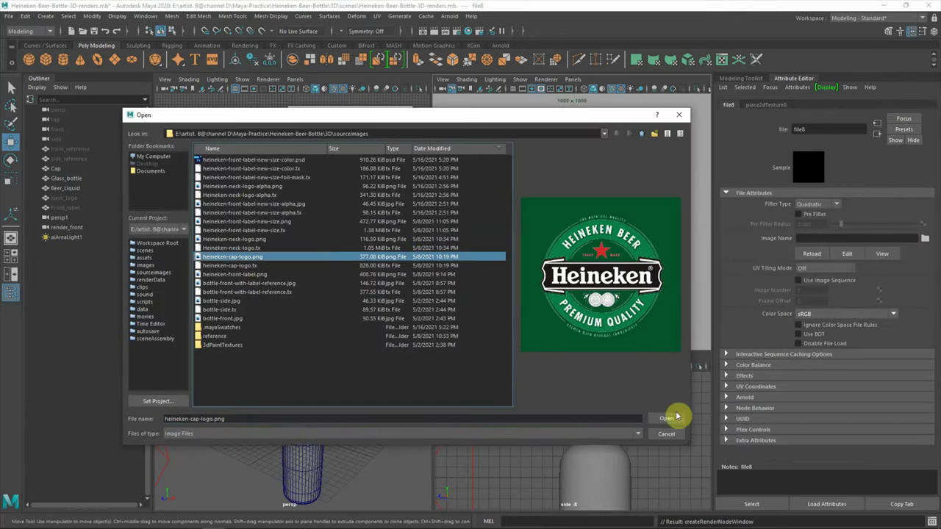
click(666, 418)
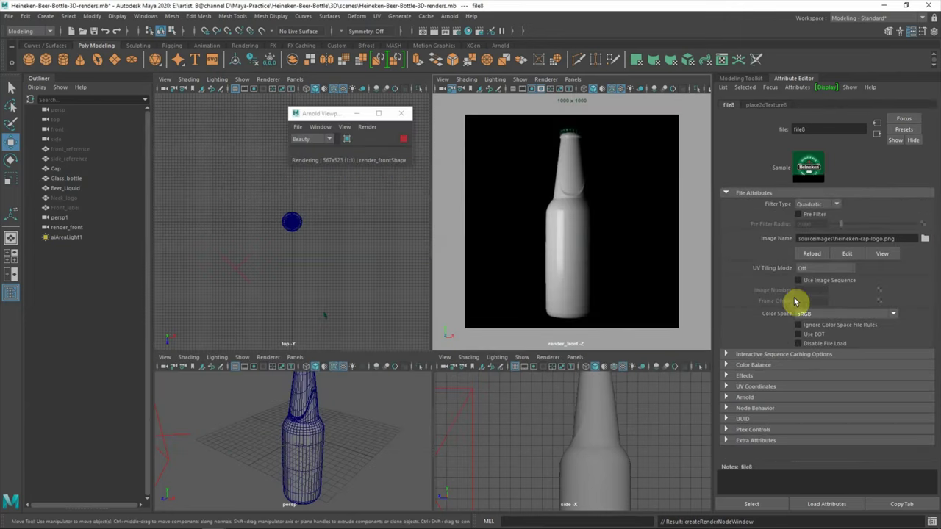
click(751, 365)
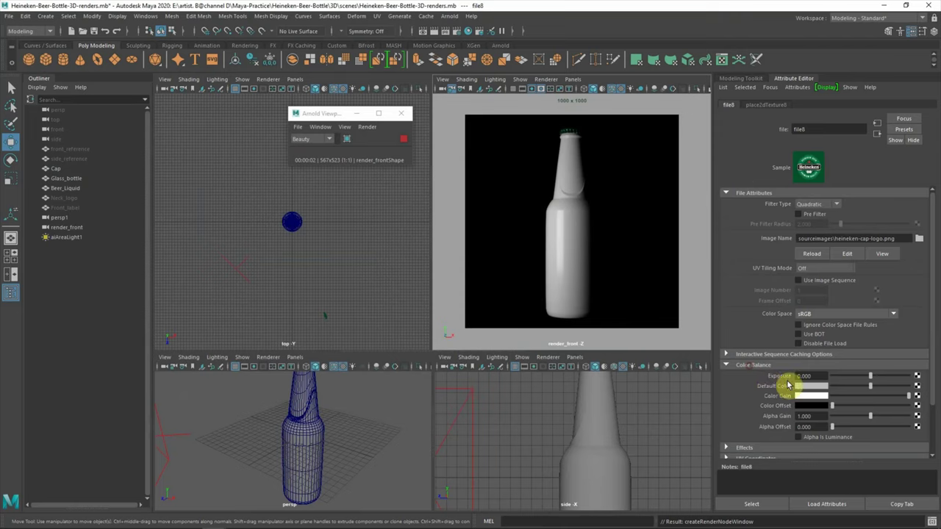
click(382, 235)
click(59, 178)
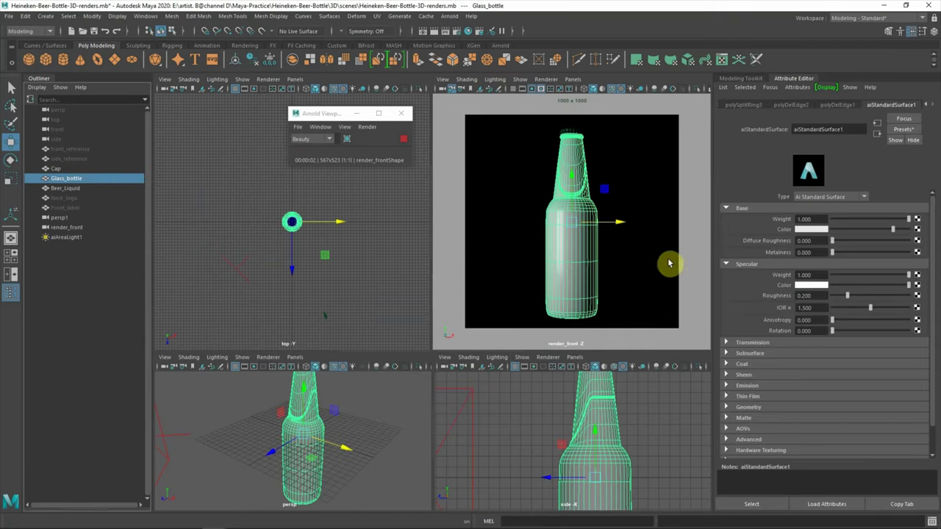
Assign Glass_bottle a new aiStandardSurface and apply the Glass preset
right_drag(615, 265, 608, 500)
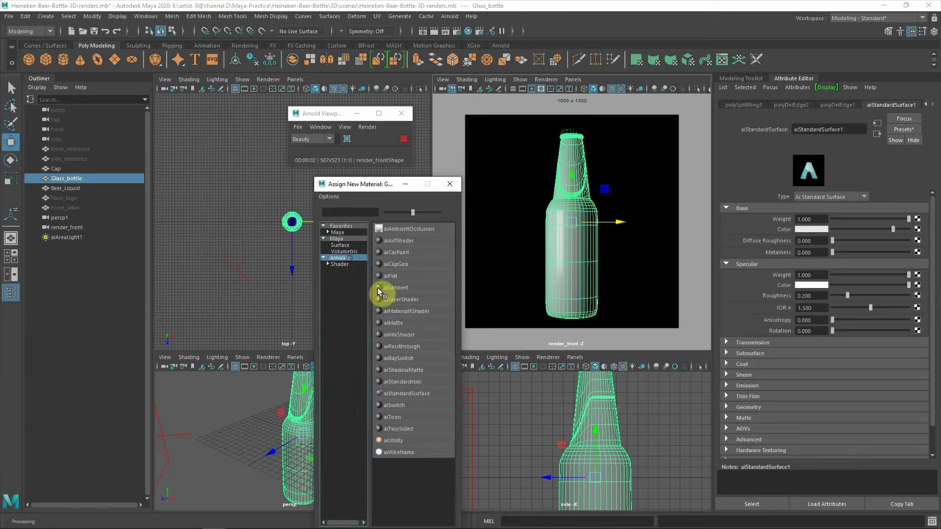
click(412, 393)
click(895, 131)
mouse_move(840, 196)
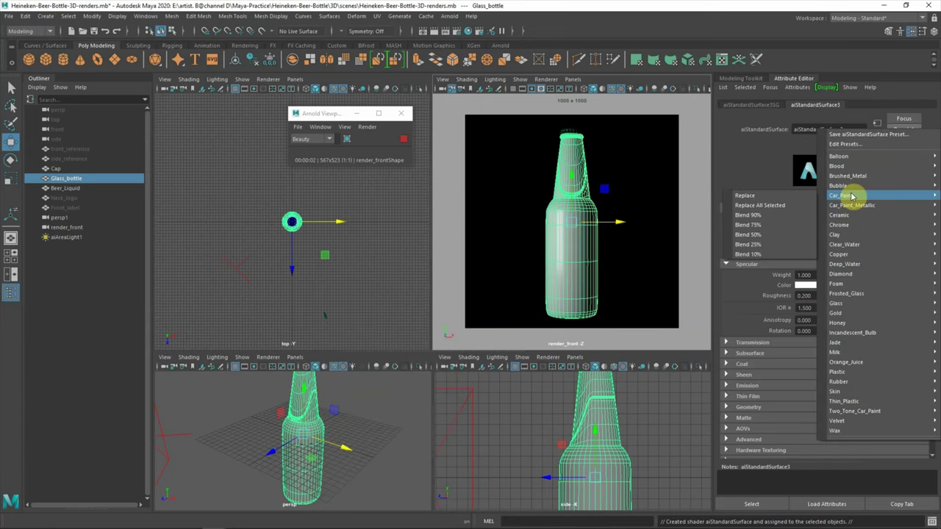
click(799, 301)
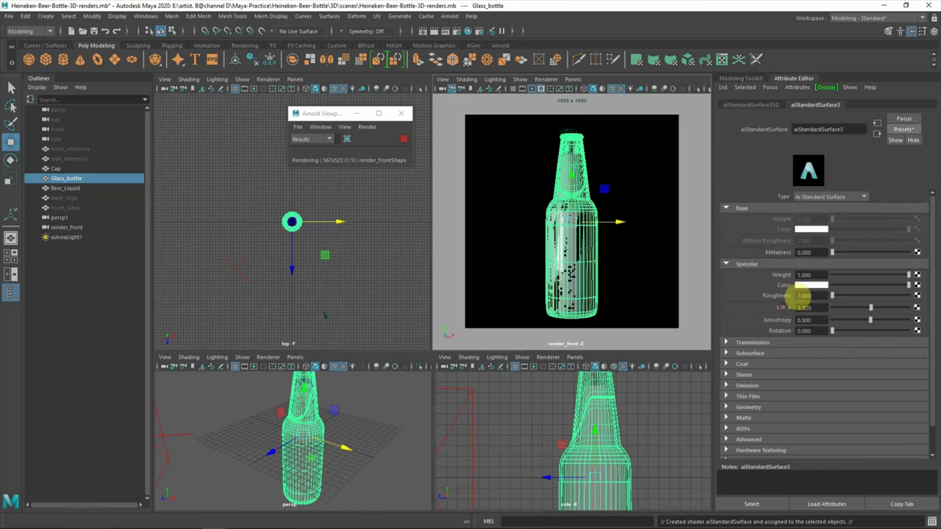
Set the bottle material's transmission colour to green
click(748, 346)
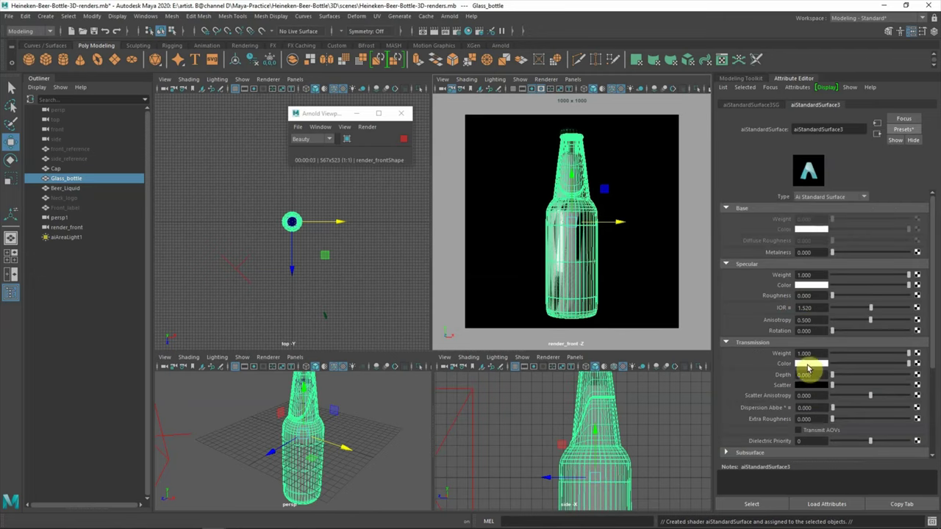
click(369, 277)
click(65, 179)
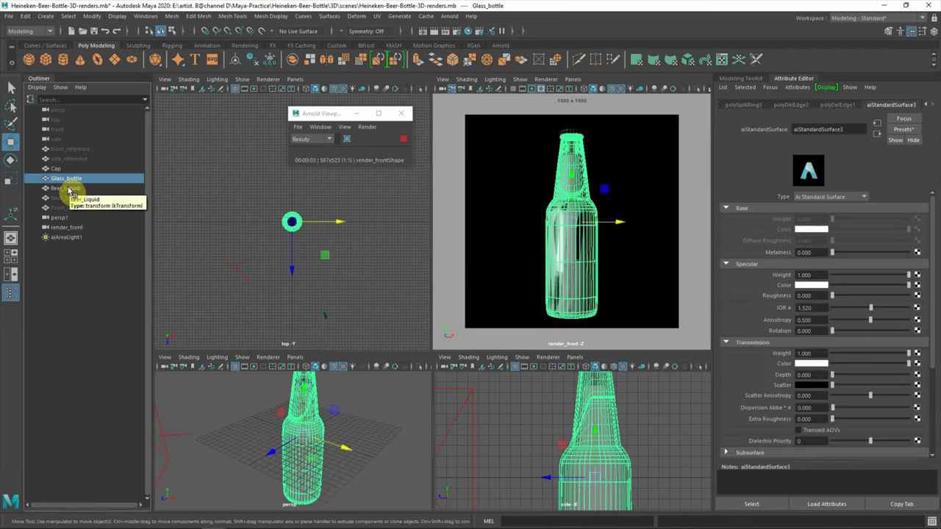
click(68, 189)
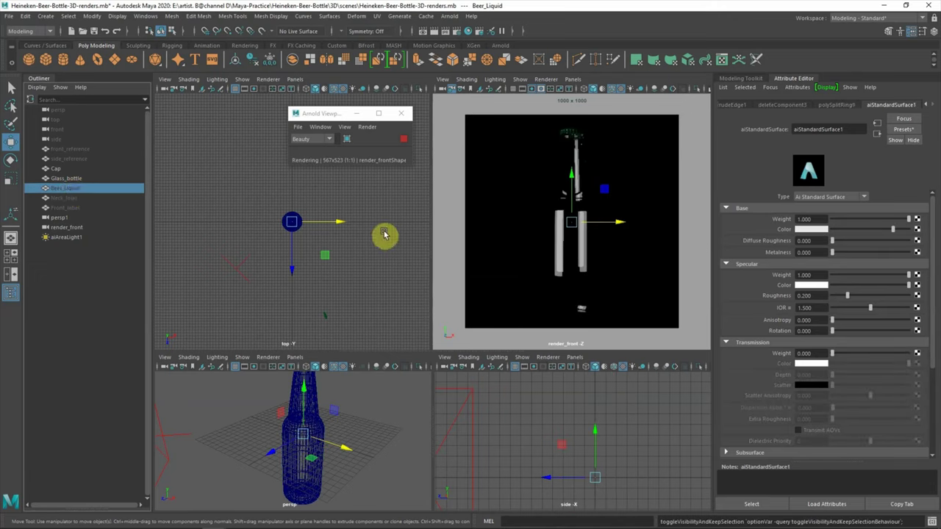
click(384, 235)
click(65, 178)
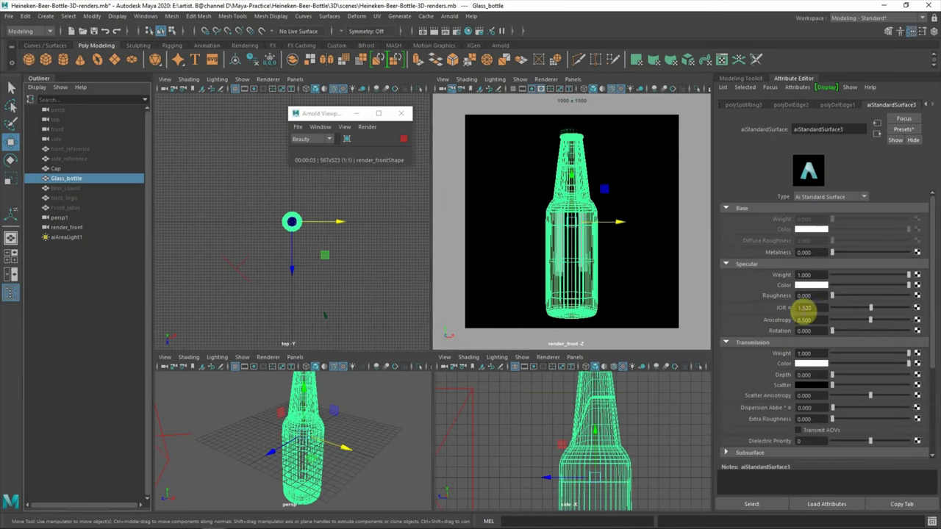
click(816, 363)
click(822, 346)
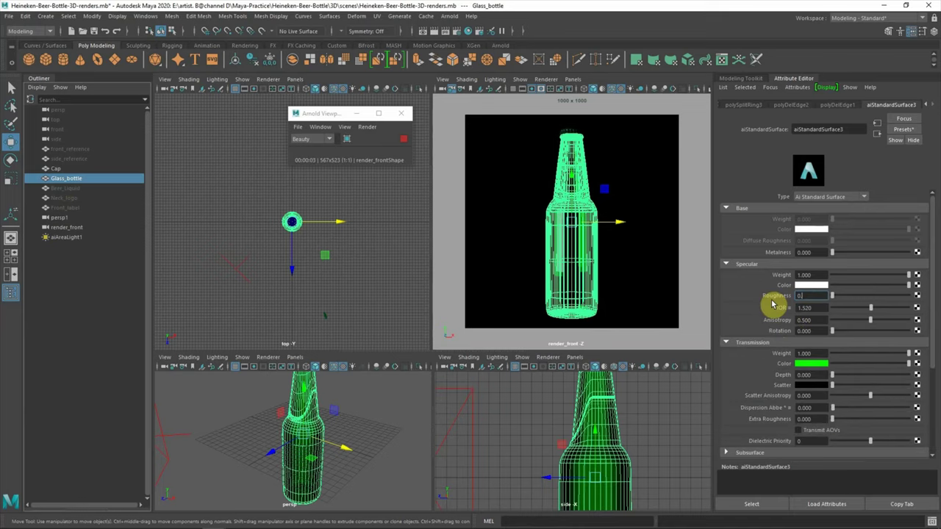
click(361, 254)
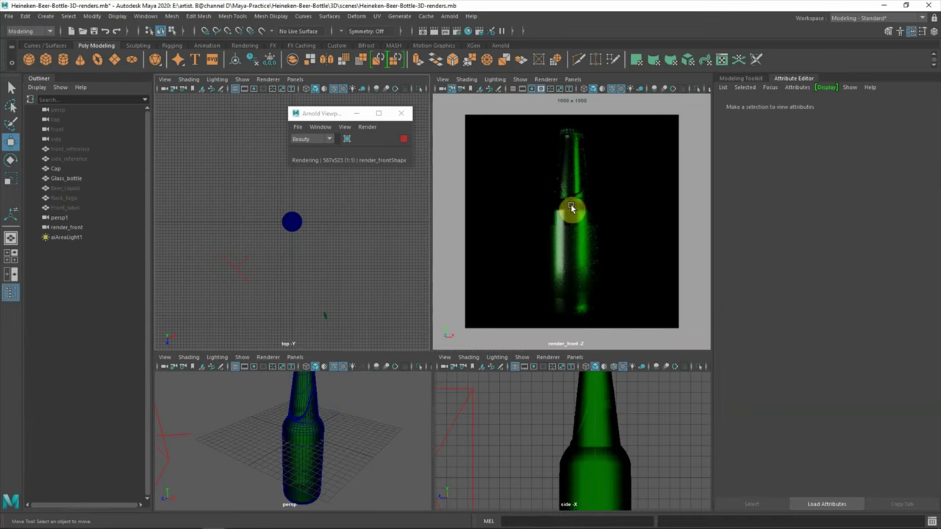
Select Beer_Liquid and bring up the new-material options for it
click(68, 190)
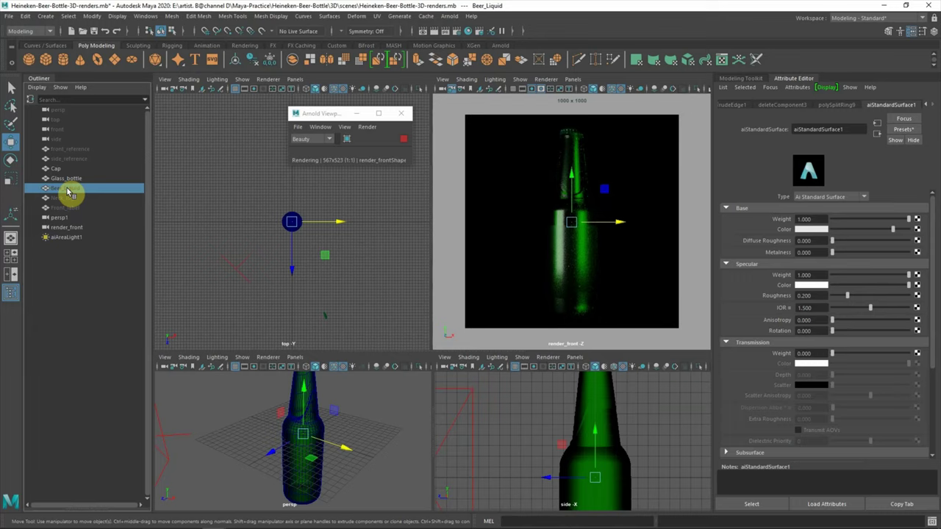
right_click(571, 247)
click(567, 484)
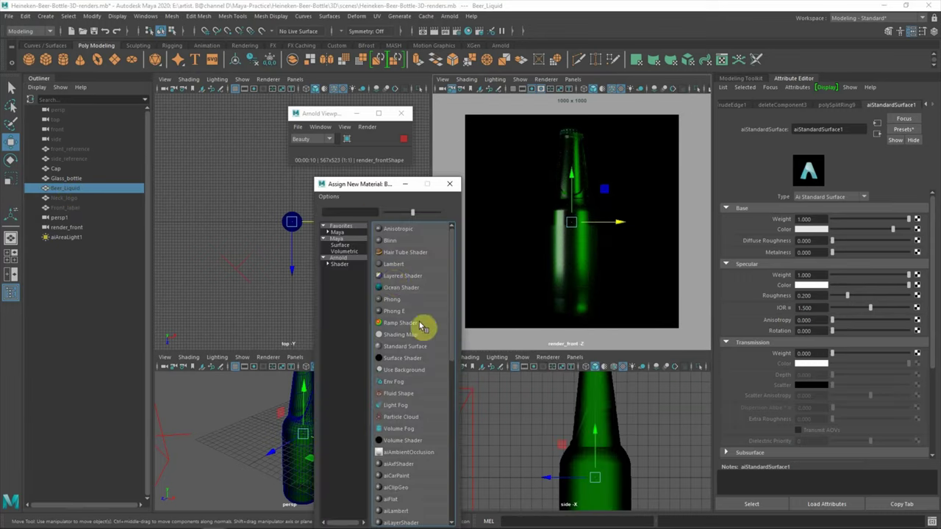
Give Beer_Liquid an aiStandardSurface (Beer_Liquid1) with a water preset and dull yellow transmission
click(345, 262)
click(424, 398)
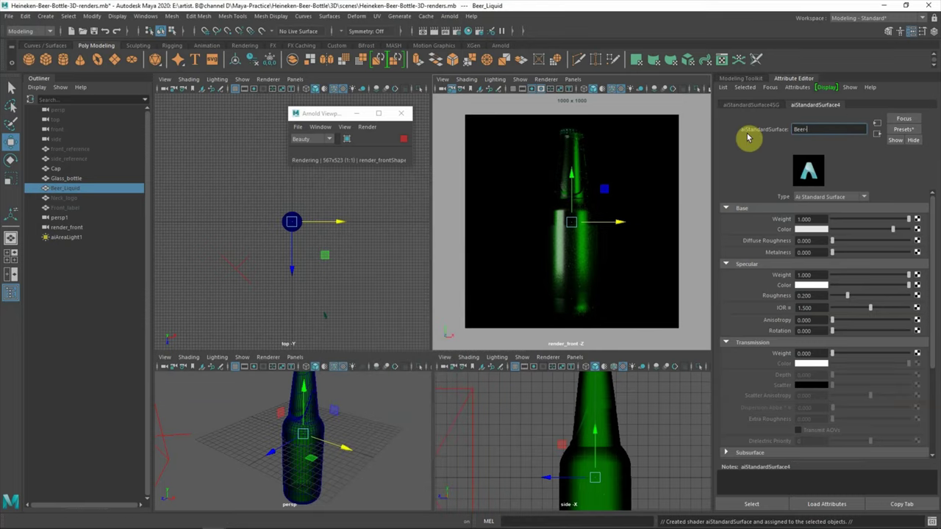
click(901, 129)
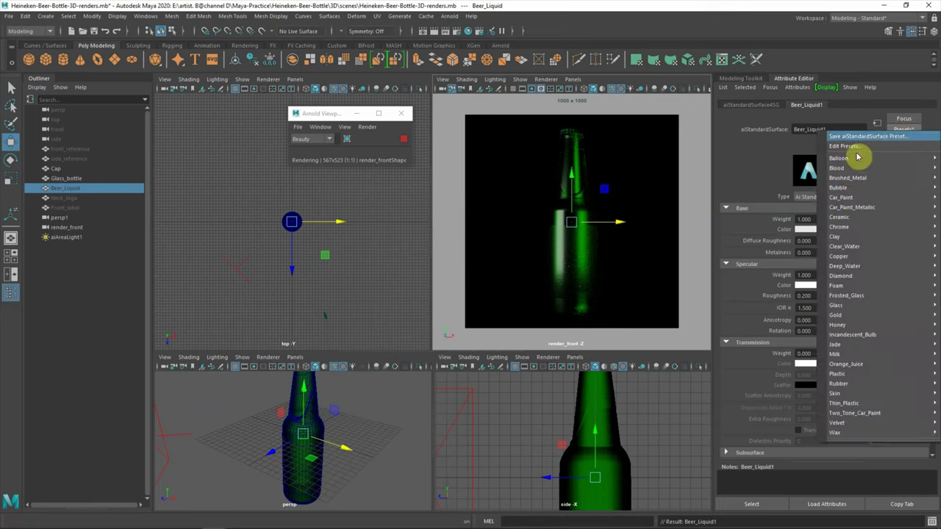
click(800, 252)
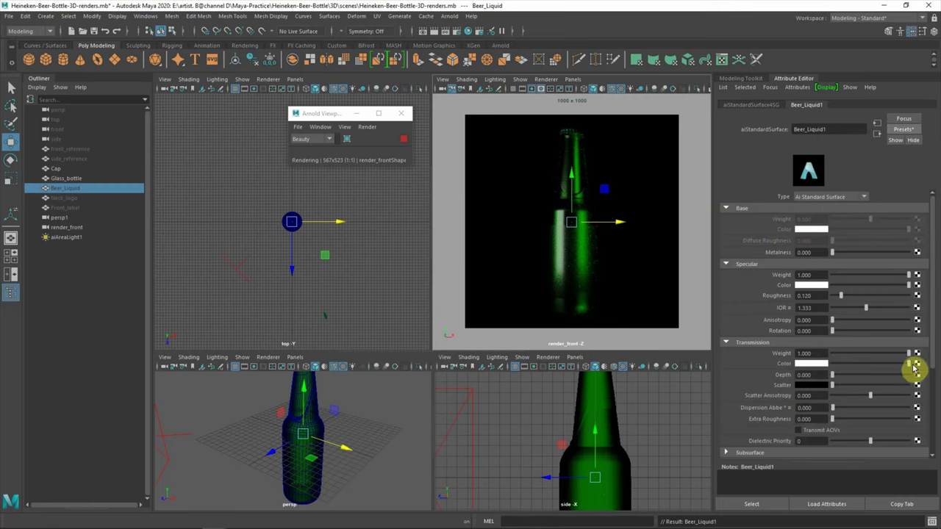
click(824, 365)
click(796, 338)
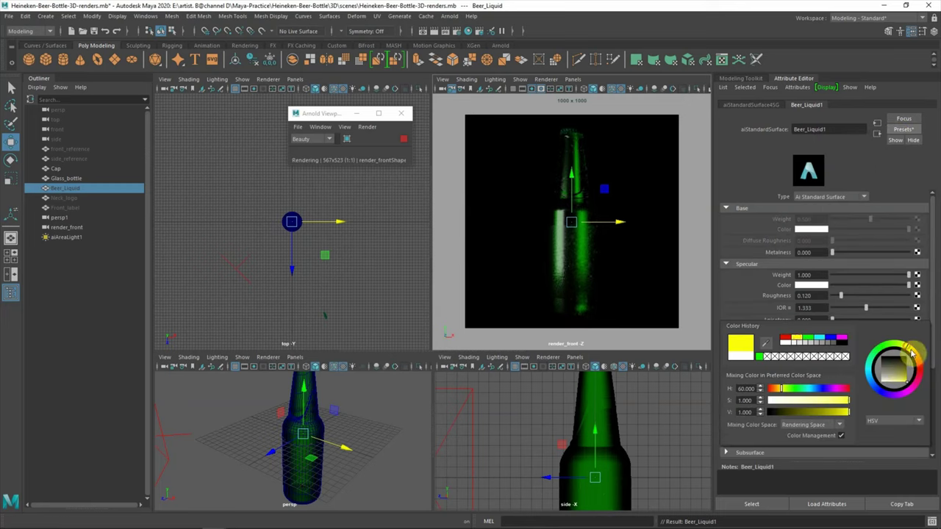
mouse_move(849, 400)
mouse_down()
mouse_move(840, 400)
mouse_move(843, 417)
mouse_up()
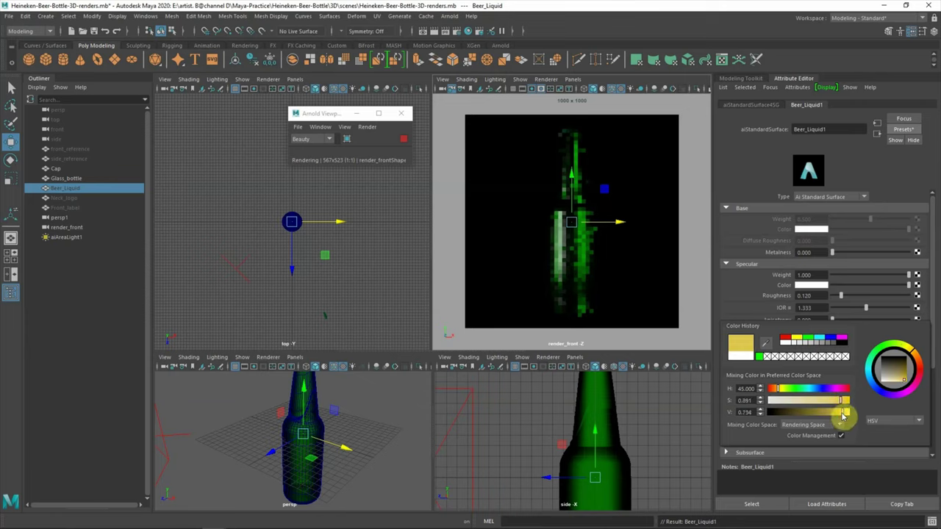
Temporarily hide Glass_bottle to check the liquid, then move the area light
key(h)
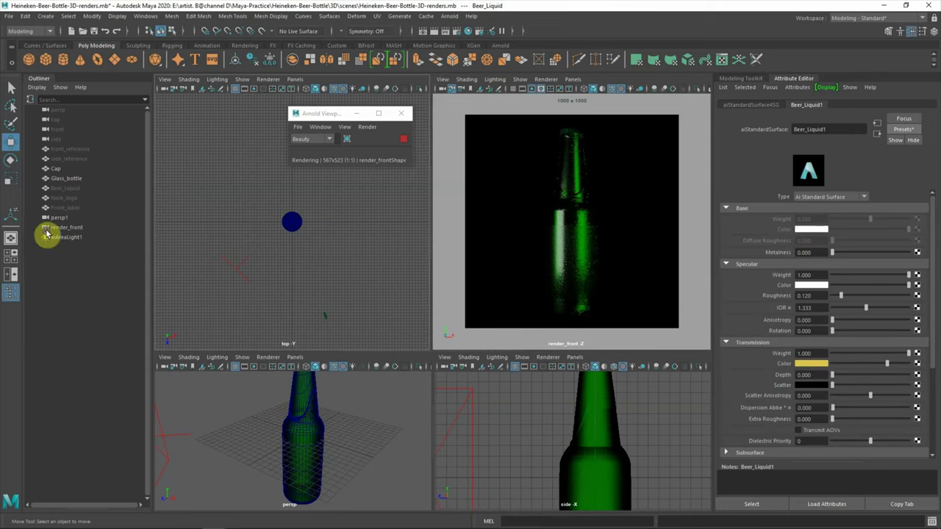
key(h)
click(66, 178)
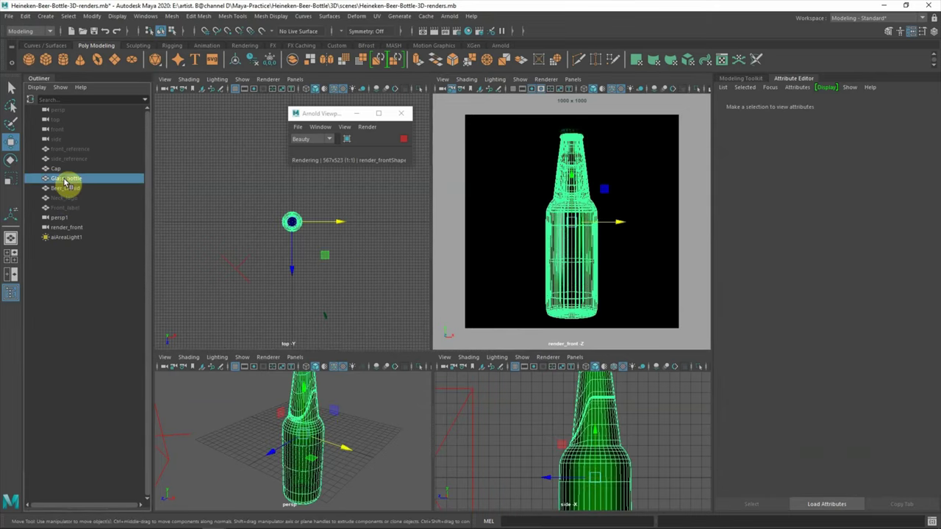
key(h)
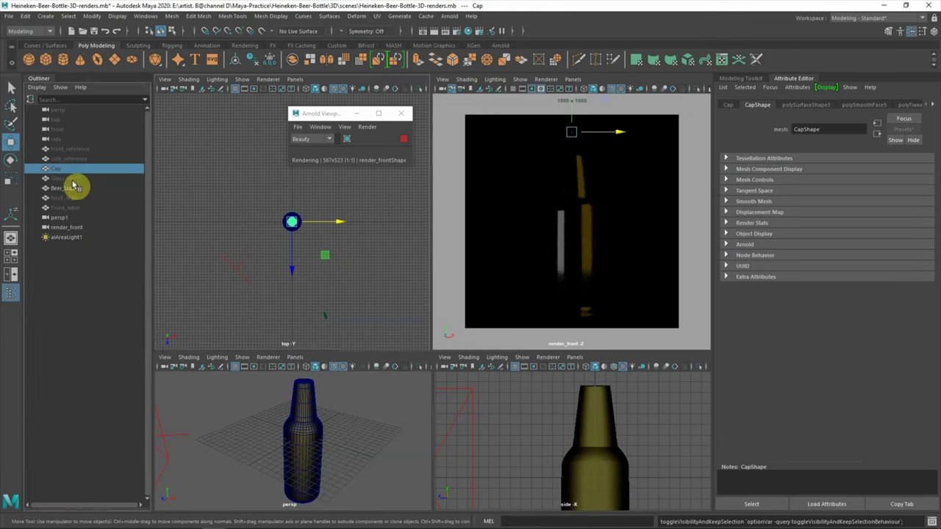
click(67, 179)
key(h)
click(239, 190)
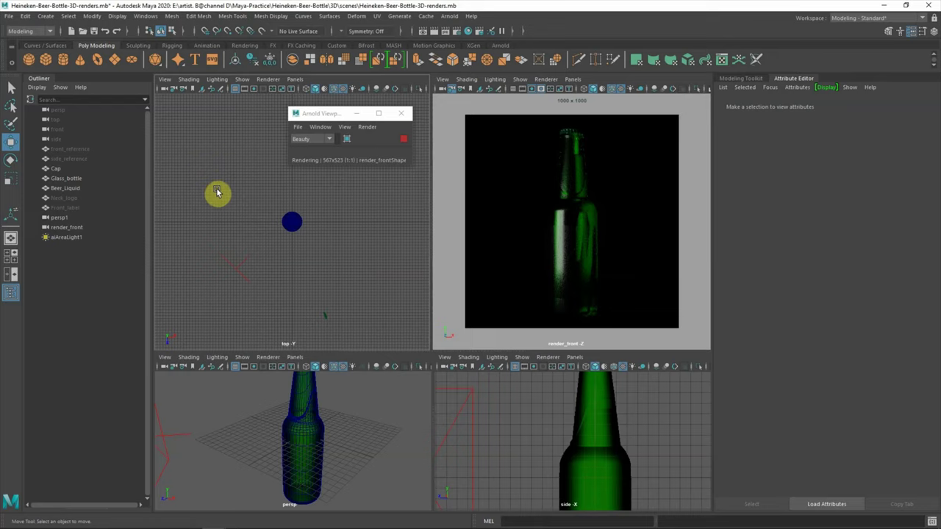
mouse_move(239, 276)
mouse_down()
mouse_move(349, 267)
mouse_move(360, 223)
mouse_up()
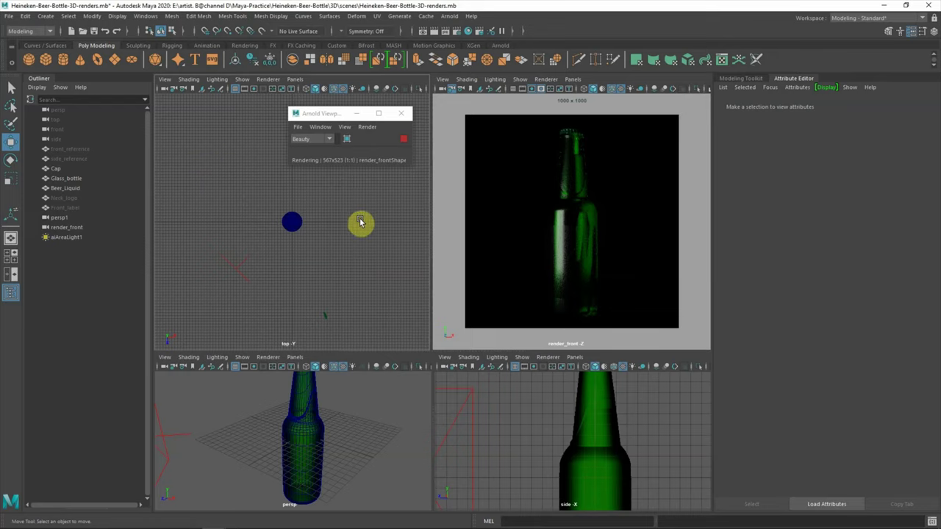
Create a polygon plane, scale it up, and lower it to the bottle's base as a floor
click(46, 61)
key(r)
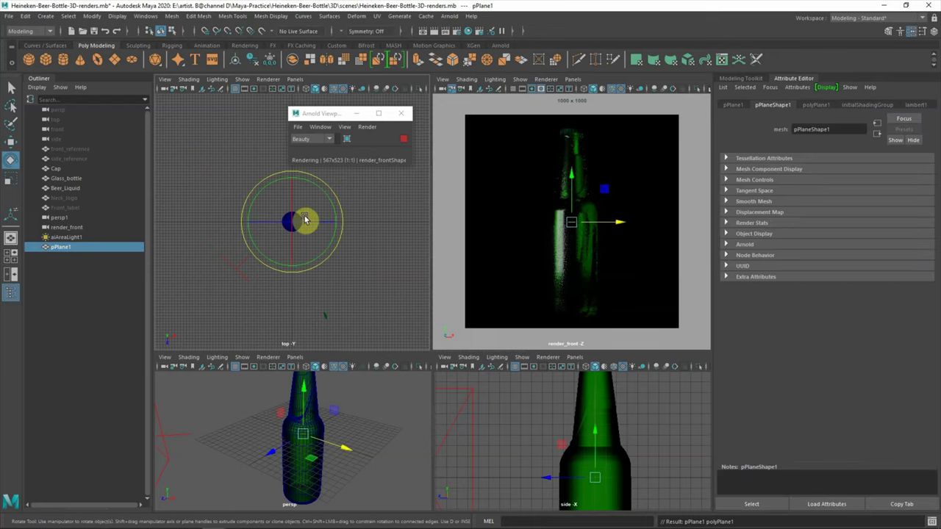
drag(291, 221, 388, 235)
key(w)
scroll(615, 456, down, 3)
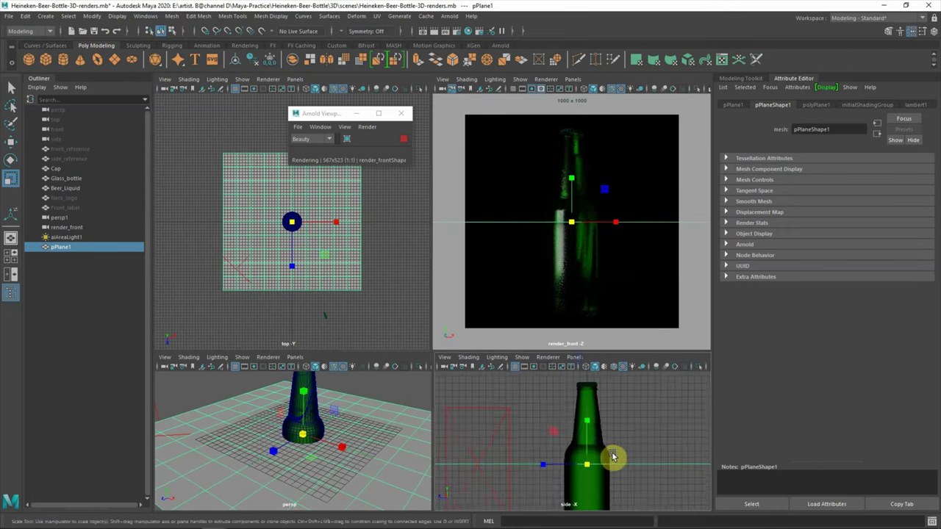
drag(580, 414, 596, 443)
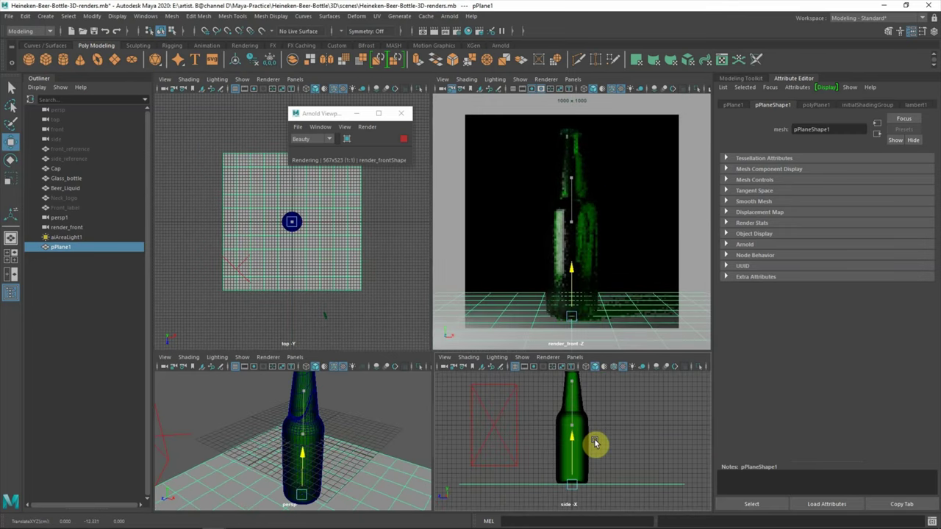
click(638, 425)
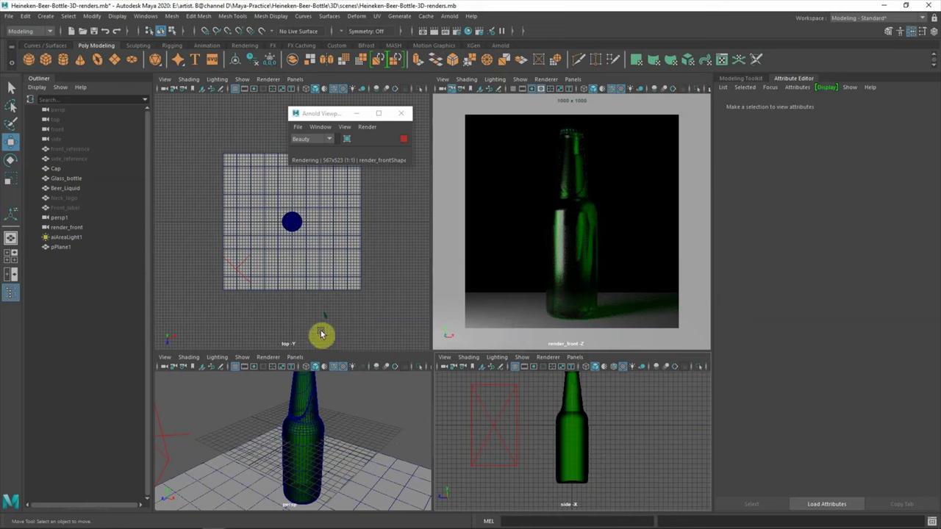
click(238, 273)
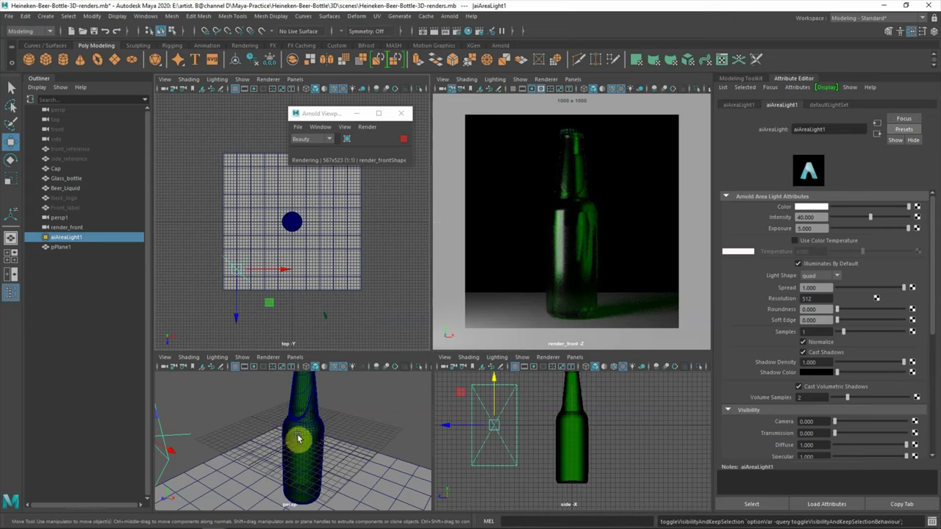
click(597, 423)
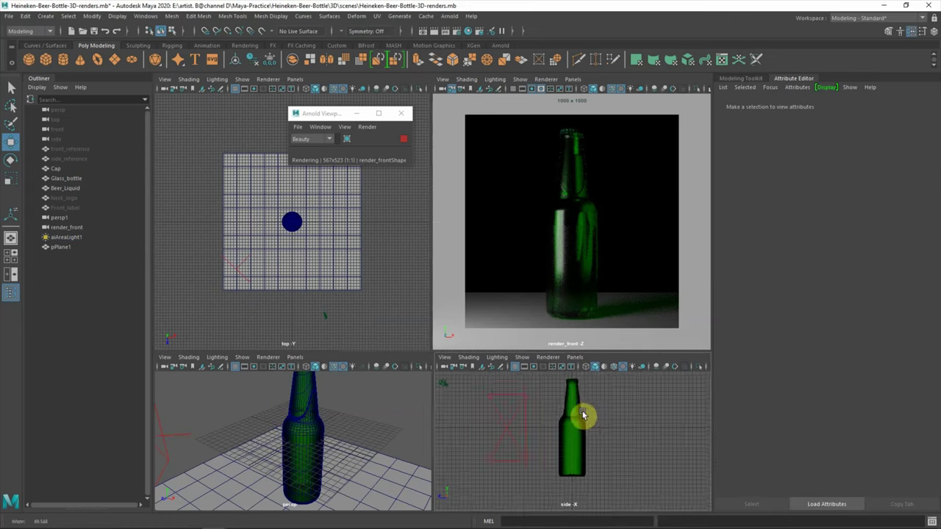
Duplicate the floor plane and stand the copy pPlane2 upright behind the bottle as a backdrop
click(316, 260)
drag(291, 269, 294, 315)
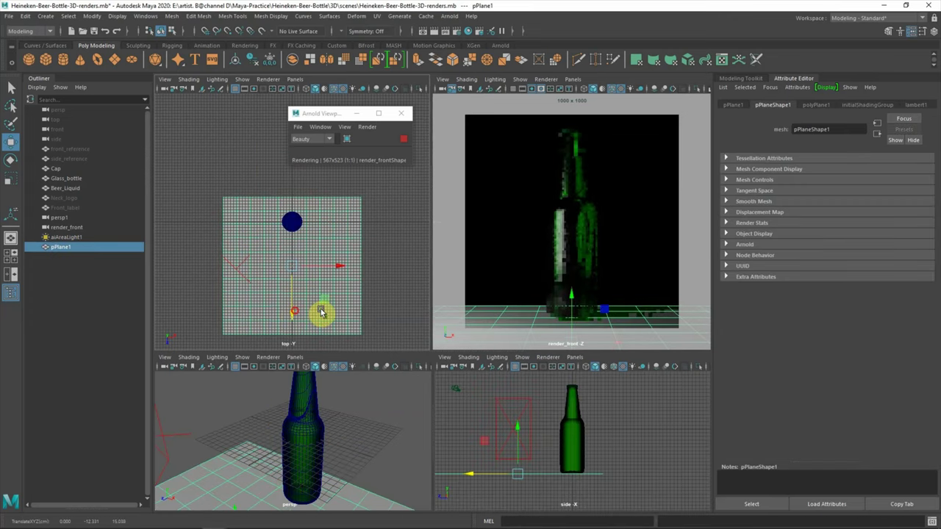
key(ctrl+d)
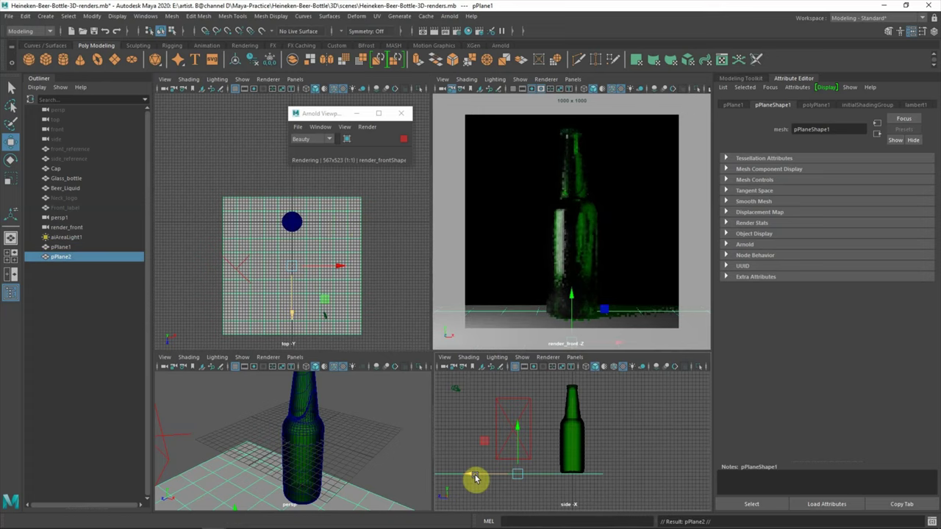
drag(479, 477, 603, 425)
key(e)
mouse_move(662, 430)
mouse_down()
mouse_move(603, 456)
mouse_move(625, 442)
mouse_up()
key(w)
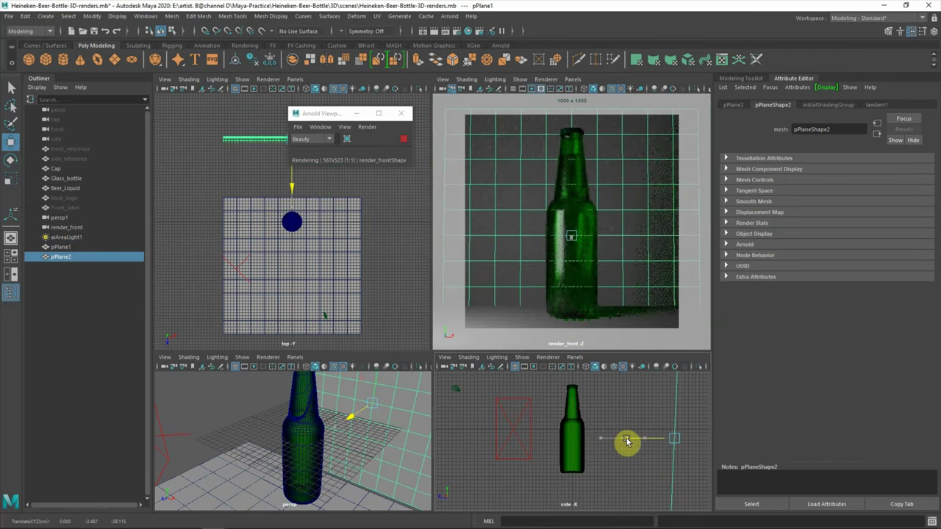
click(220, 263)
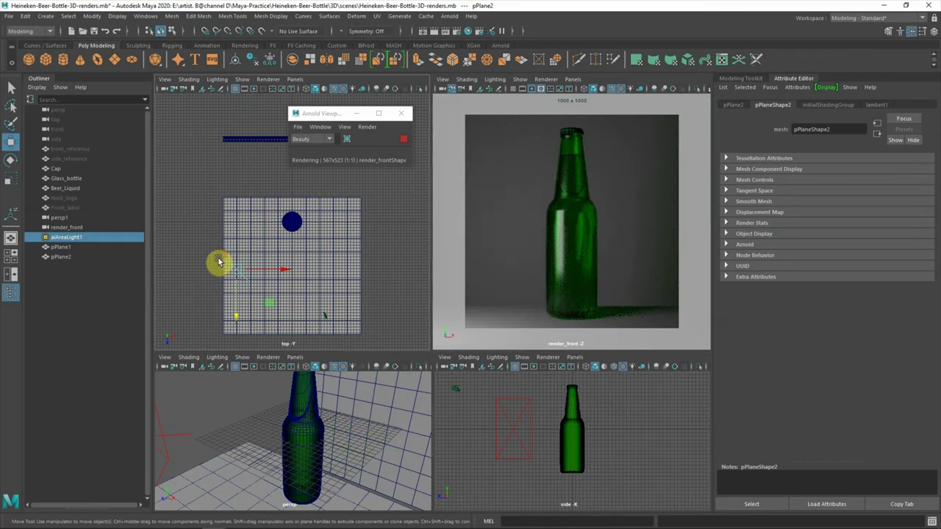
Move the area light to the right and angle it toward the bottle
drag(283, 269, 261, 279)
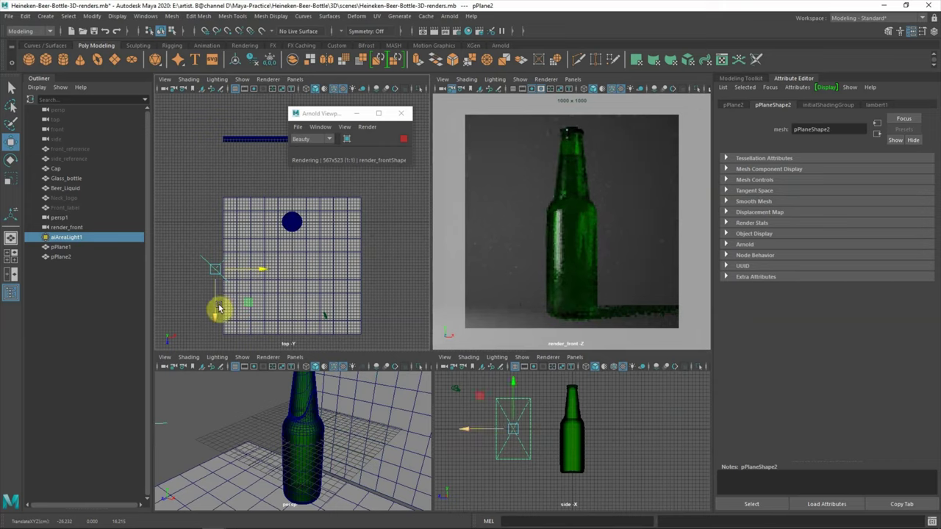
click(203, 184)
click(226, 244)
drag(220, 257, 434, 260)
key(r)
key(e)
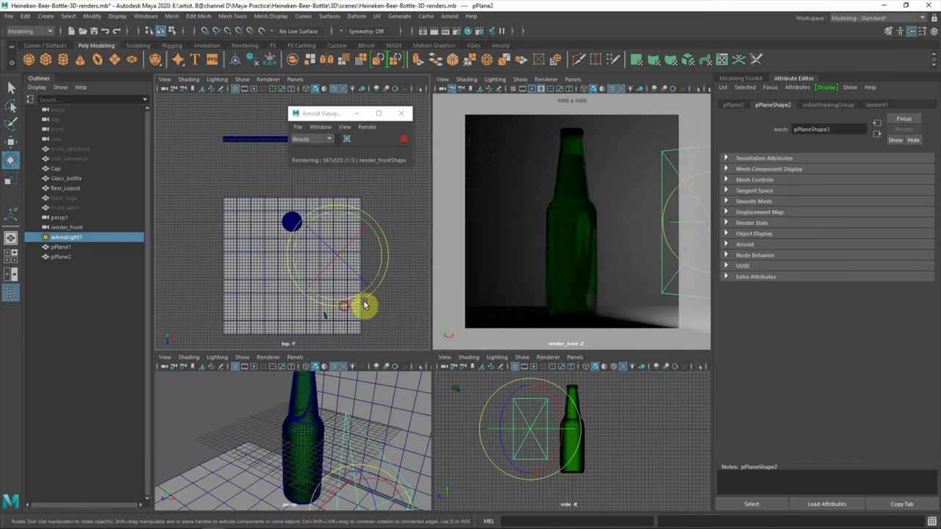
drag(361, 304, 446, 260)
click(391, 307)
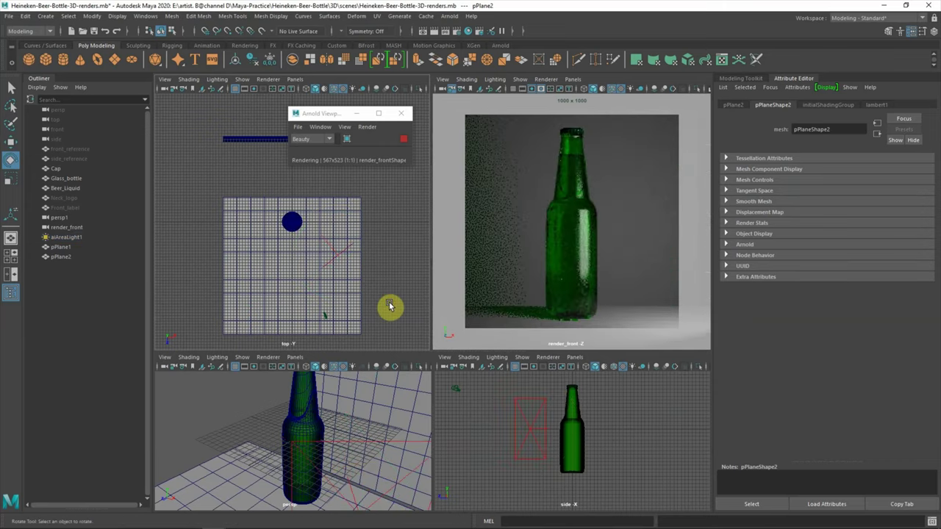
Reposition the area light beside the bottle, rotate it to face the bottle, and raise it
click(339, 258)
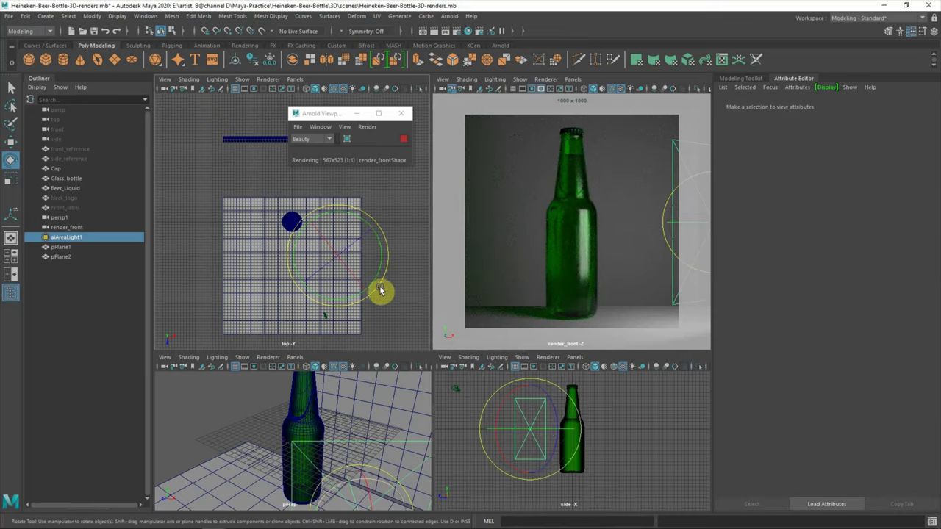
key(w)
drag(390, 258, 271, 276)
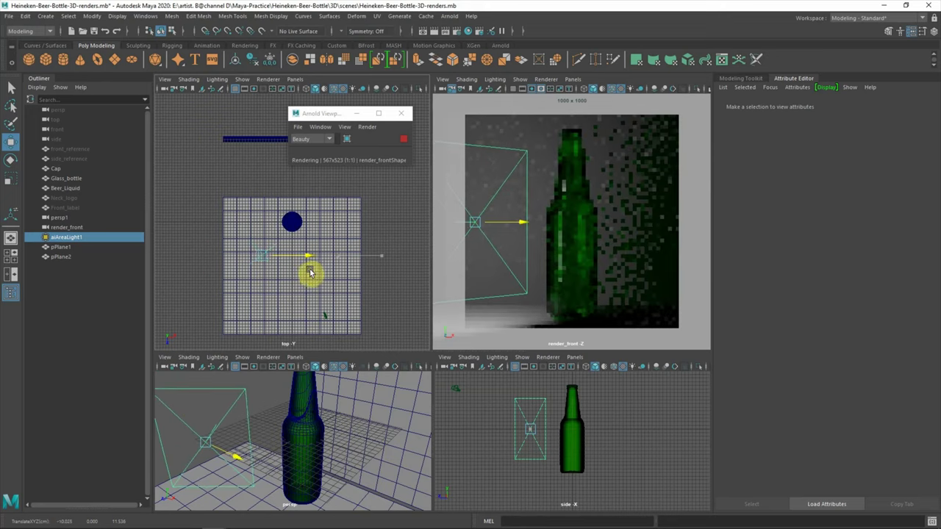
mouse_move(271, 275)
mouse_down()
mouse_move(281, 267)
mouse_move(272, 311)
mouse_up()
key(e)
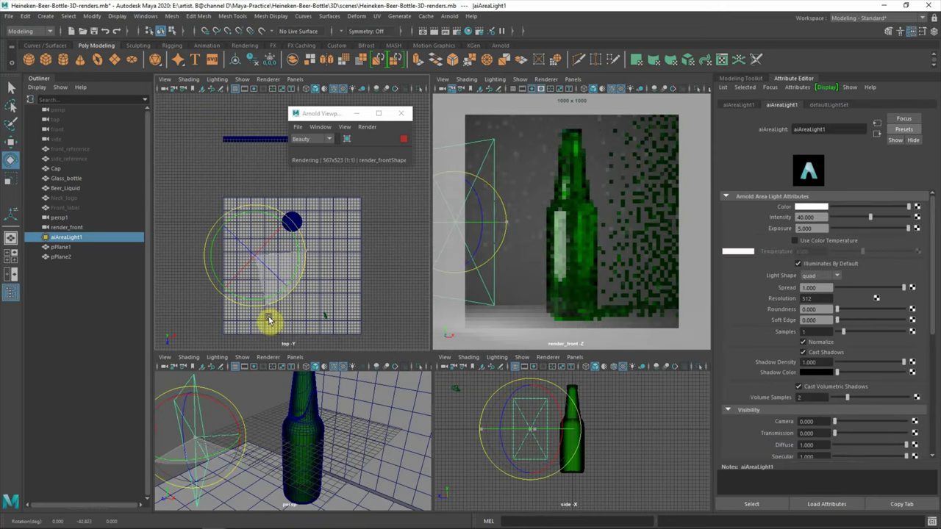
mouse_move(243, 441)
alt+mouse_down()
mouse_move(284, 430)
mouse_move(529, 459)
alt+mouse_up()
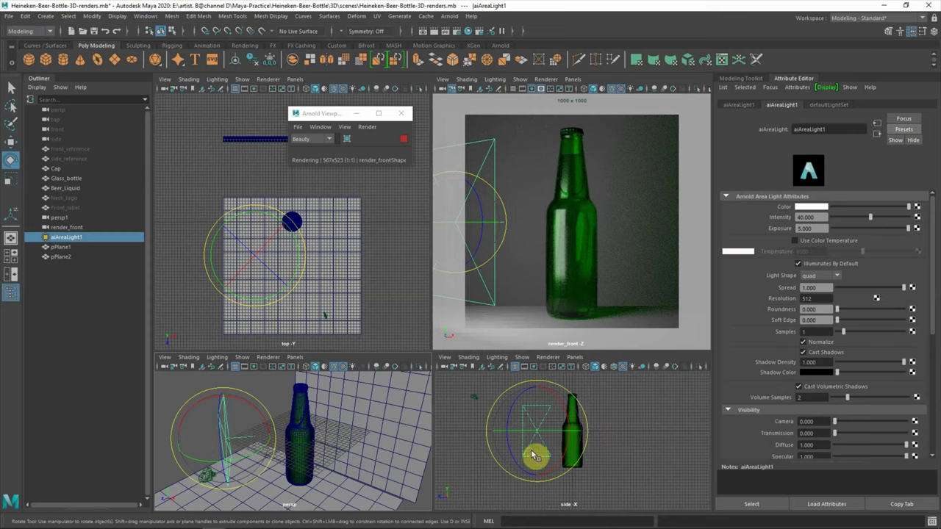
key(w)
mouse_move(275, 260)
mouse_down()
mouse_move(262, 311)
mouse_move(250, 314)
mouse_up()
drag(504, 405, 503, 364)
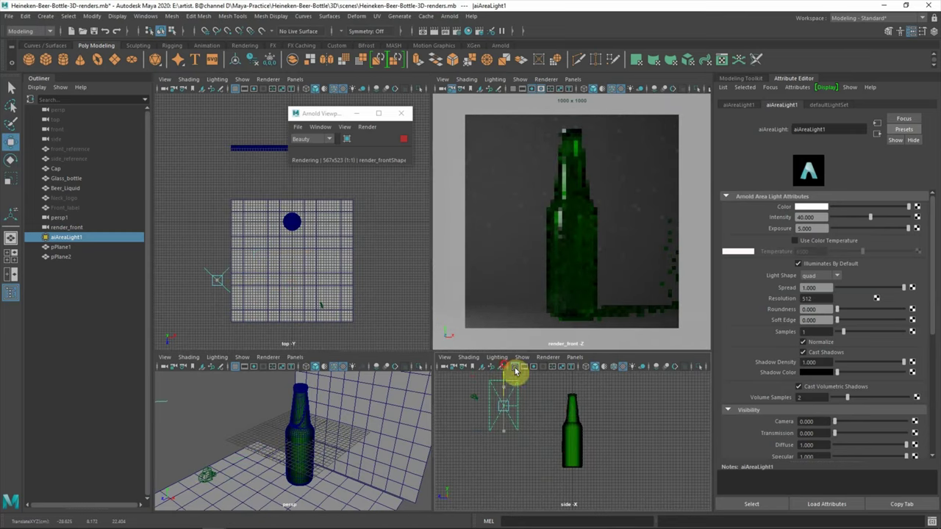
Make the light shape fully round, set soft edge to 0.761, and move the light further back
drag(838, 309, 901, 309)
mouse_move(838, 321)
mouse_down()
mouse_move(896, 323)
mouse_move(887, 321)
mouse_up()
click(215, 296)
drag(218, 331, 233, 267)
key(e)
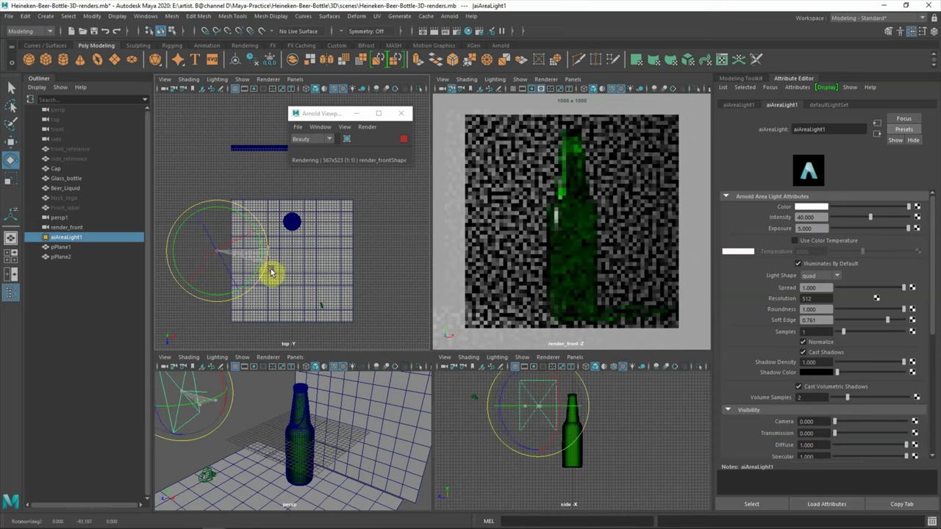
click(193, 324)
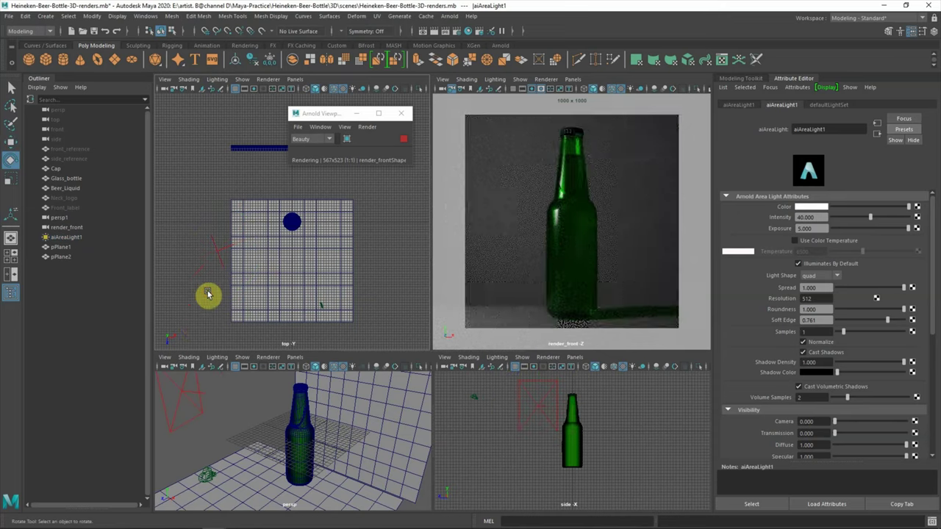
Enlarge the area light, then select the Beer_Liquid mesh
click(217, 253)
key(r)
mouse_move(218, 254)
mouse_down()
mouse_move(336, 290)
mouse_move(429, 289)
mouse_up()
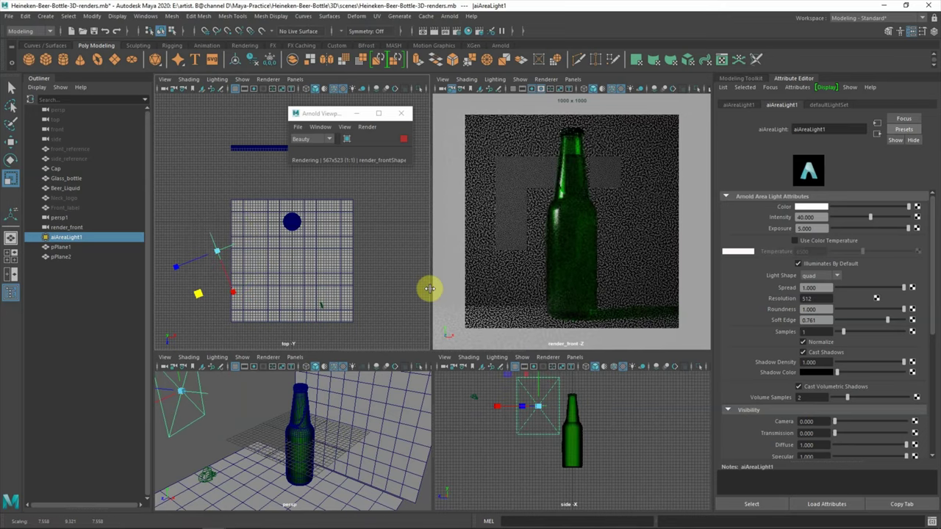
click(563, 275)
click(215, 293)
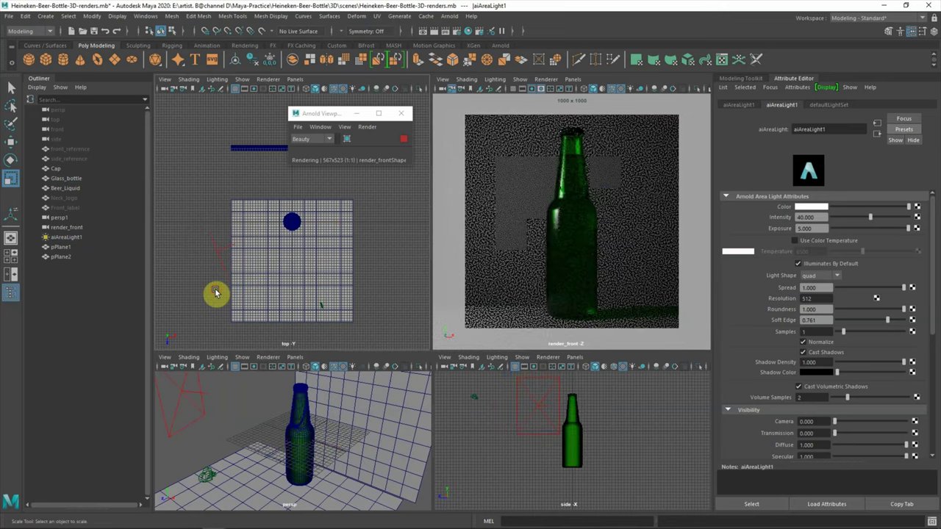
click(68, 190)
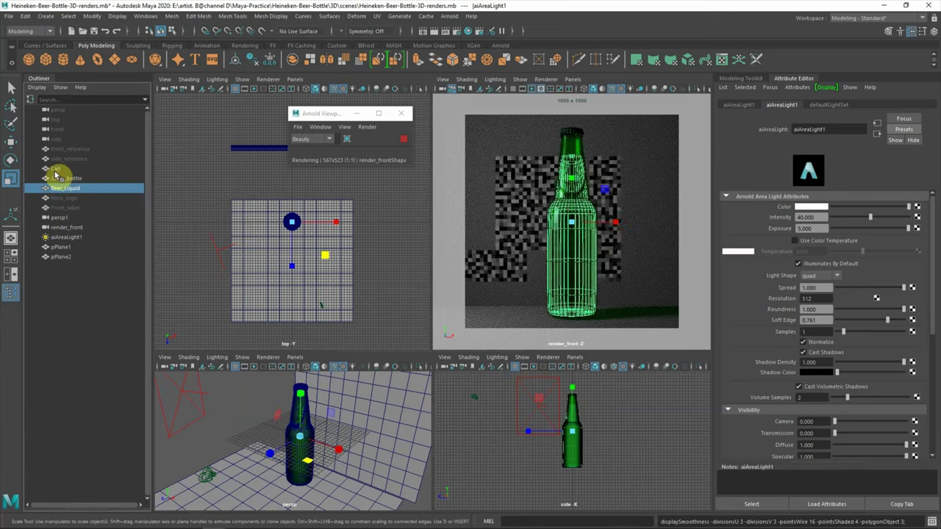
Select Beer_Liquid and enter 1.005 for its Scale X, Y and Z
click(105, 179)
click(200, 182)
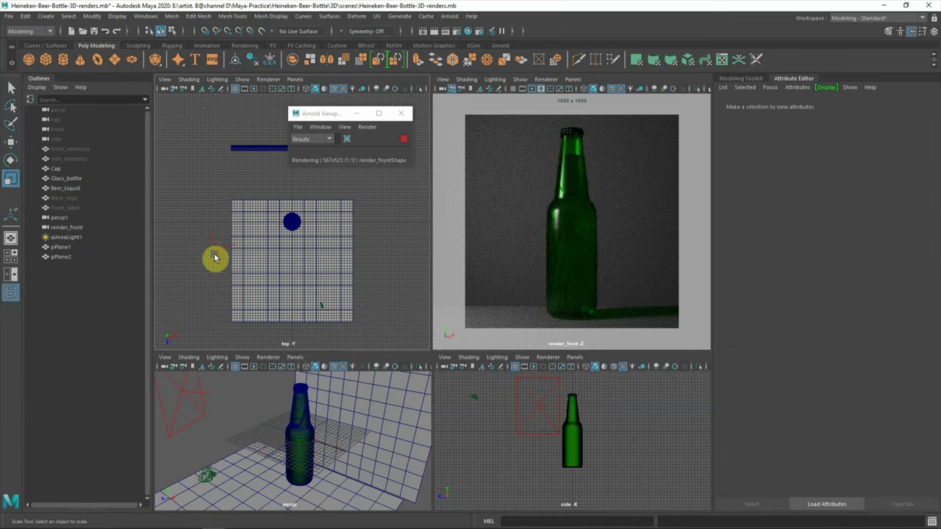
click(61, 188)
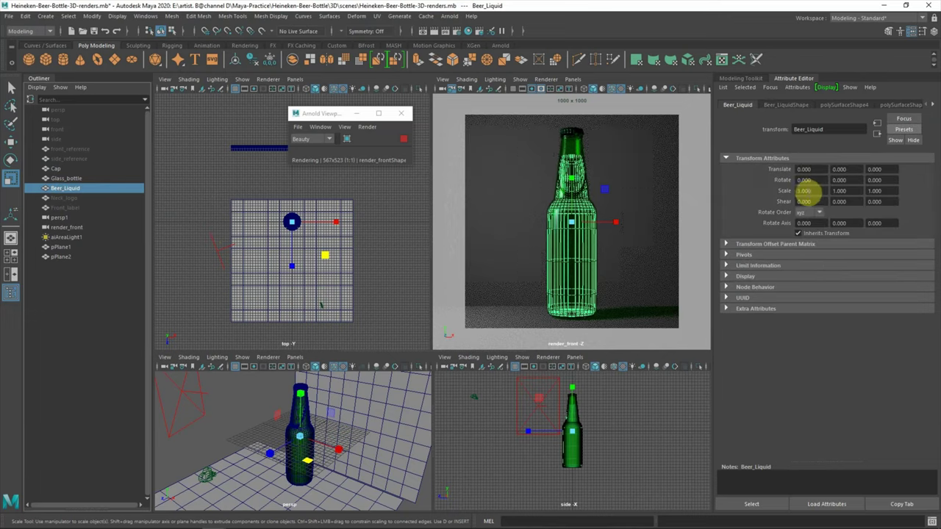
text(1.005)
key(Tab)
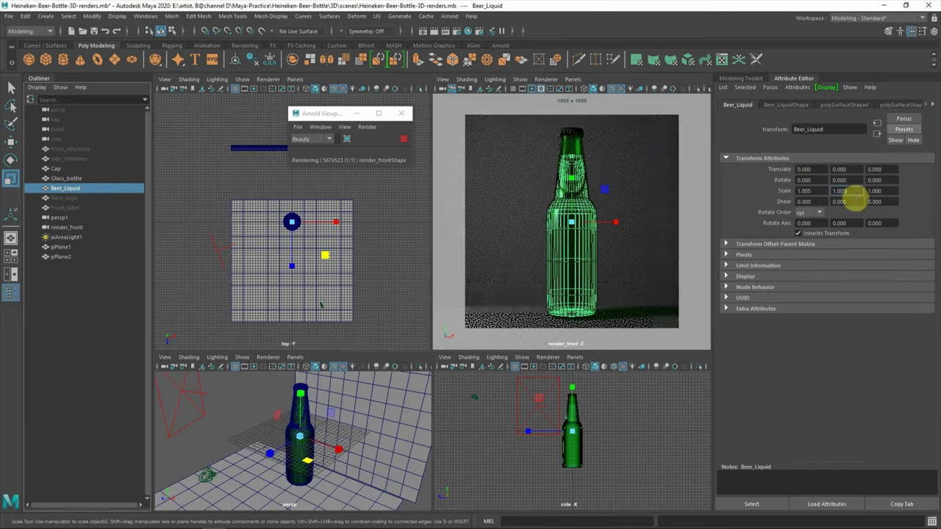
text(1.005)
key(Tab)
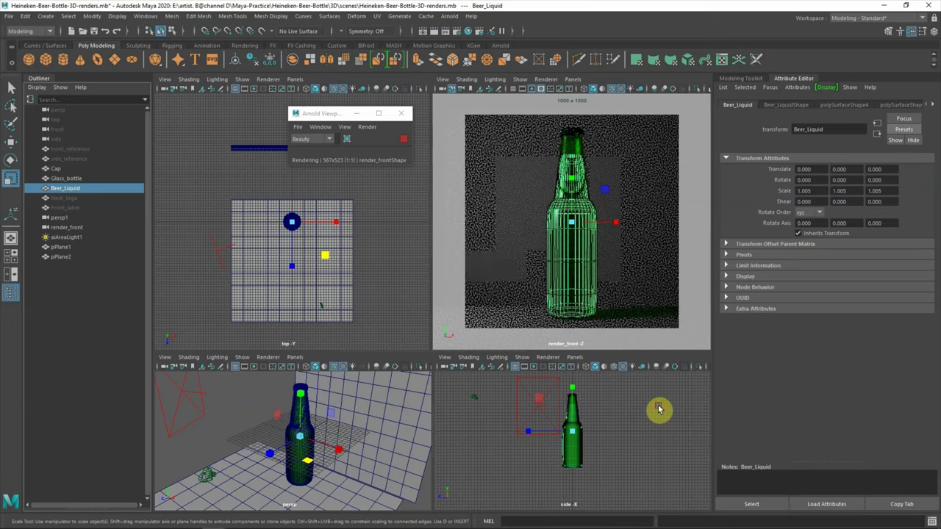
Check the glass bottle's aiStandardSurface3 shader settings, then select aiAreaLight1
click(659, 409)
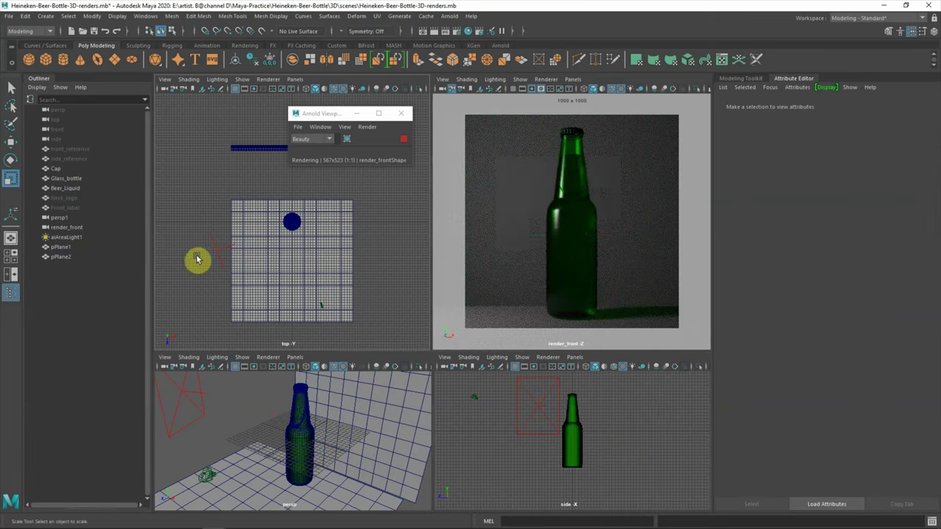
click(217, 253)
click(556, 169)
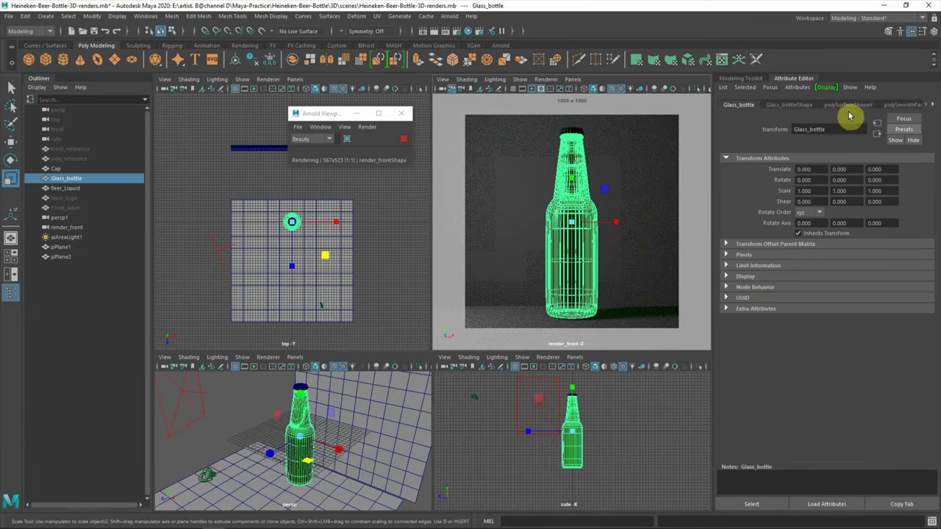
click(455, 255)
click(582, 234)
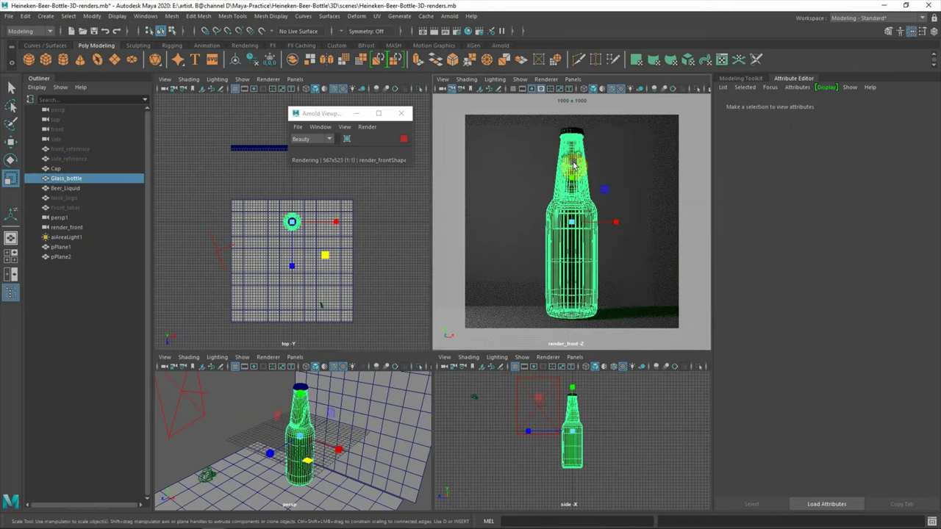
click(908, 108)
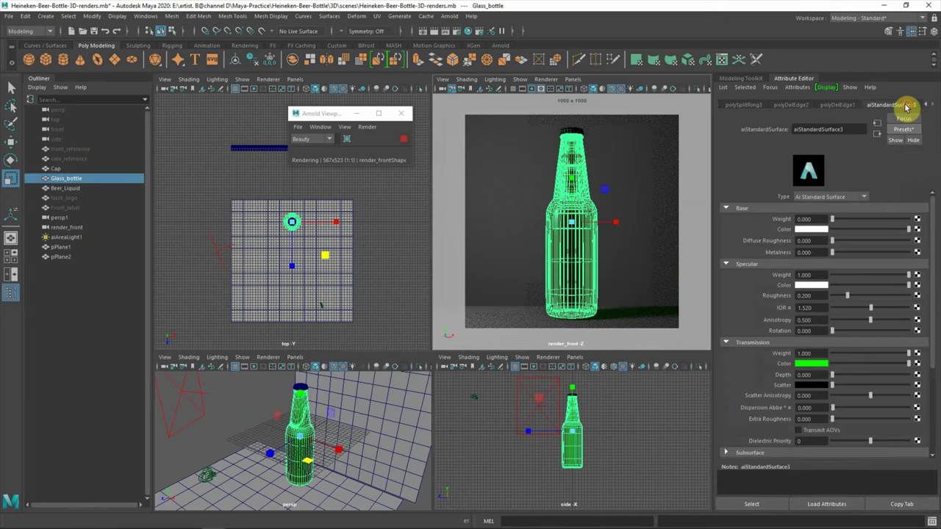
click(674, 404)
click(212, 256)
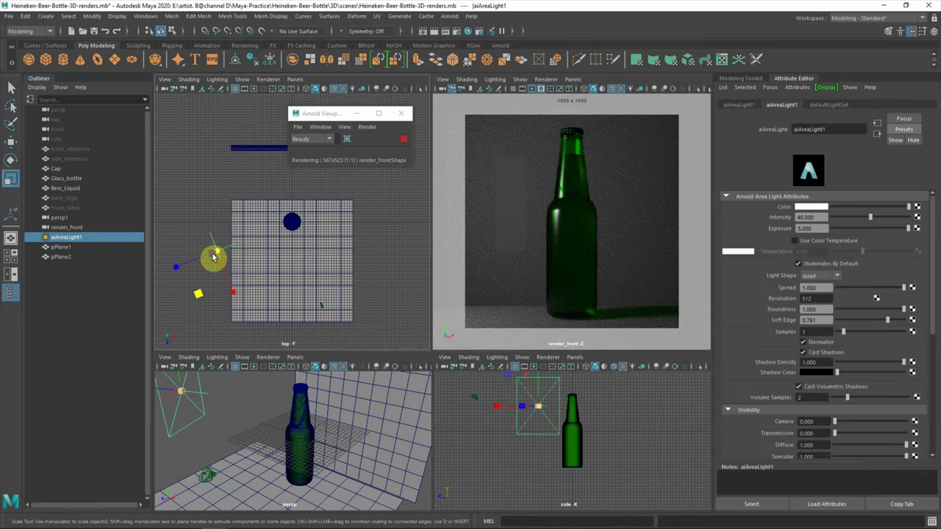
Duplicate aiAreaLight1 into aiAreaLight2 and place it on the bottle's right, turned toward it
key(ctrl+d)
key(w)
drag(213, 256, 373, 259)
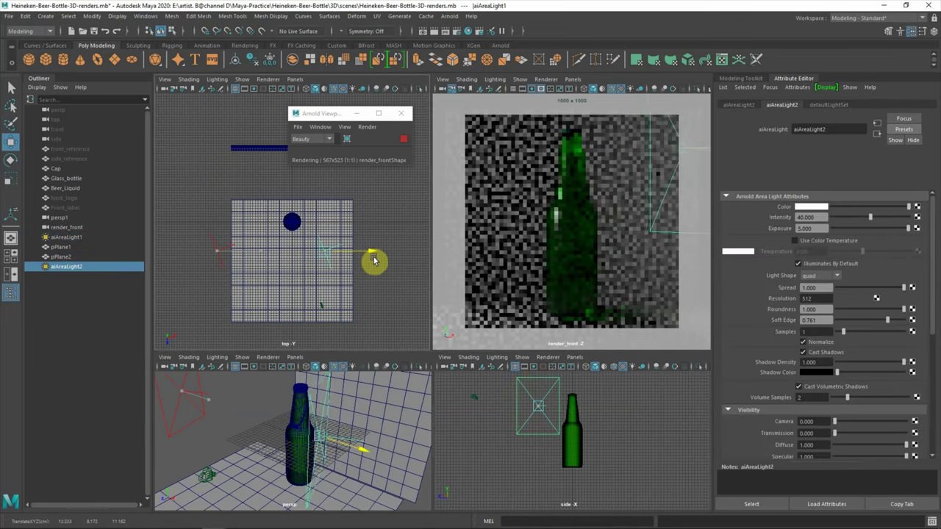
key(e)
mouse_move(320, 303)
mouse_down()
mouse_move(332, 309)
mouse_move(360, 286)
mouse_up()
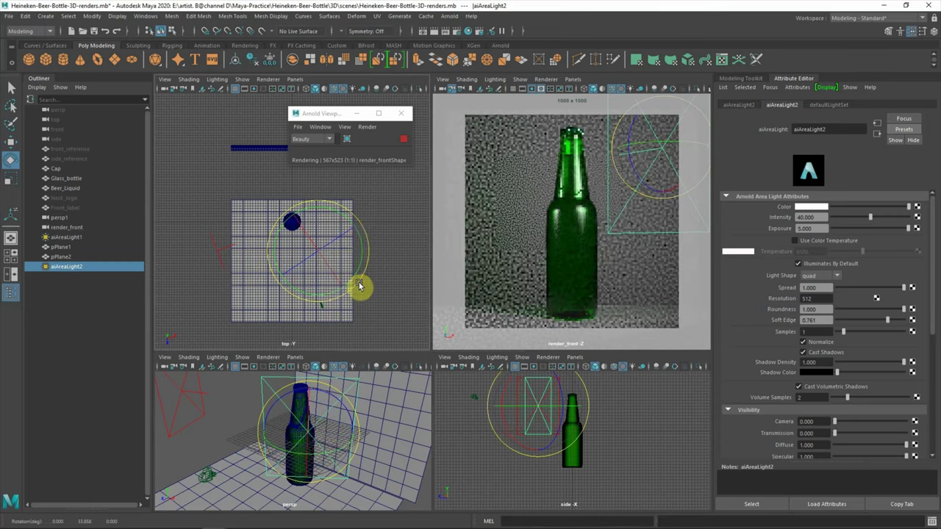
key(w)
mouse_move(397, 262)
mouse_down()
mouse_move(370, 290)
mouse_move(410, 269)
mouse_up()
key(e)
key(w)
mouse_move(536, 399)
mouse_down()
mouse_move(561, 419)
mouse_move(557, 383)
mouse_up()
key(r)
key(w)
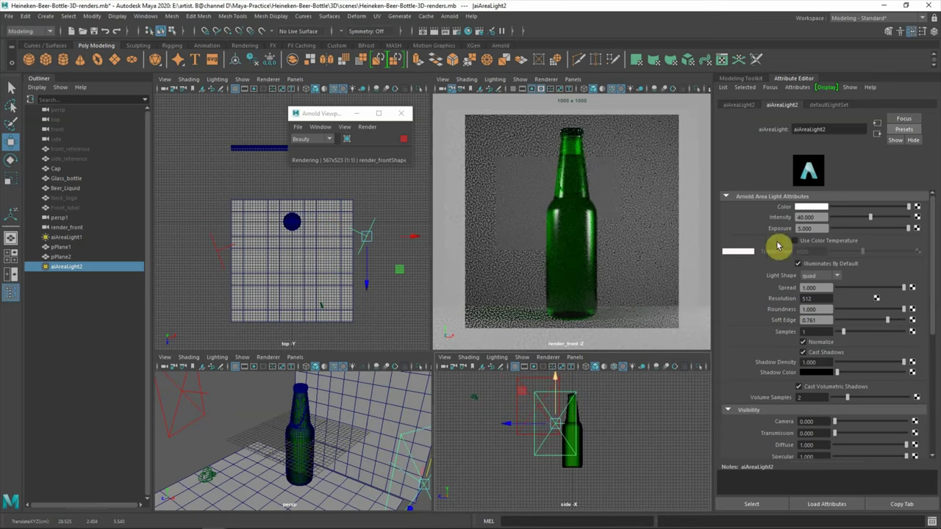
Shrink aiAreaLight1 and tilt it toward the bottle
click(216, 254)
key(r)
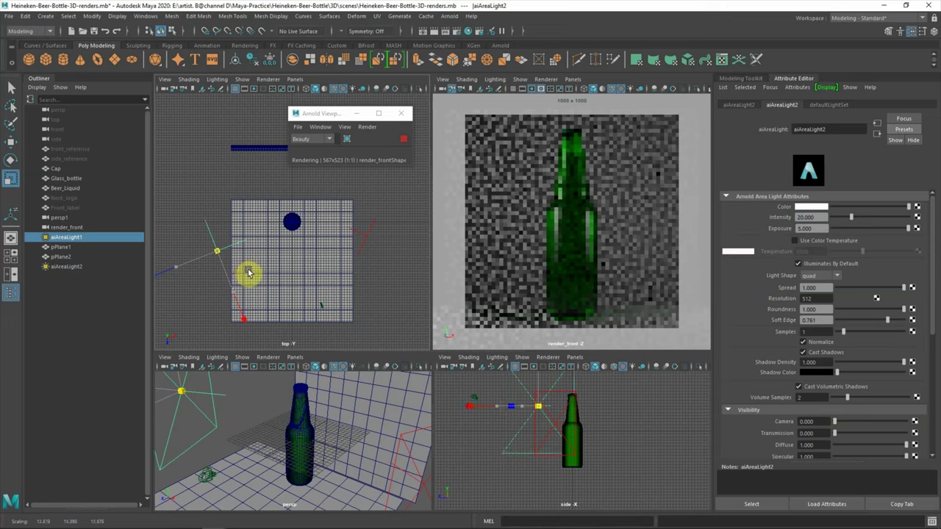
drag(248, 273, 242, 269)
scroll(542, 408, down, 2)
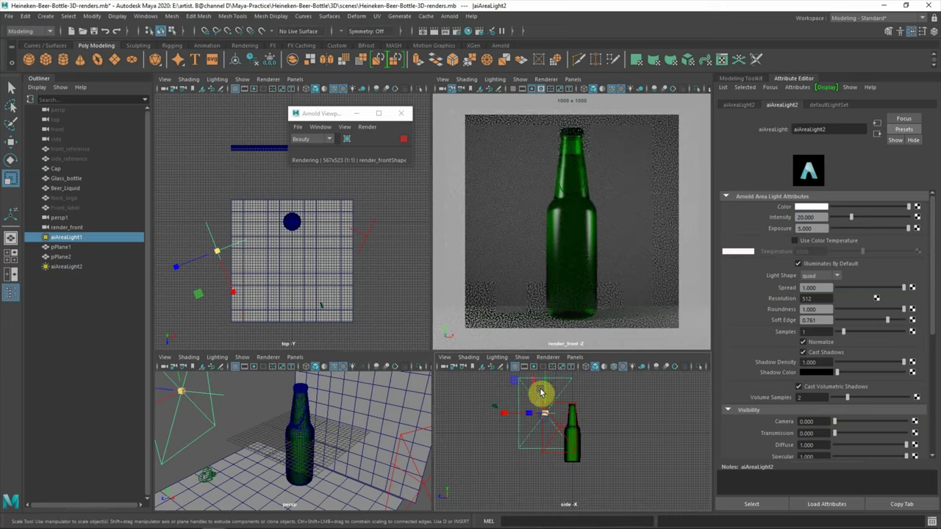
drag(546, 381, 551, 391)
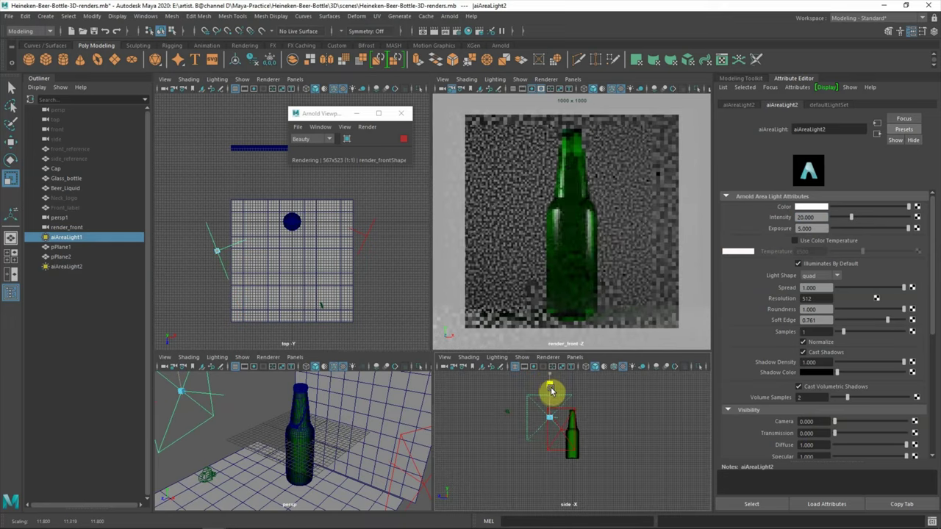
key(e)
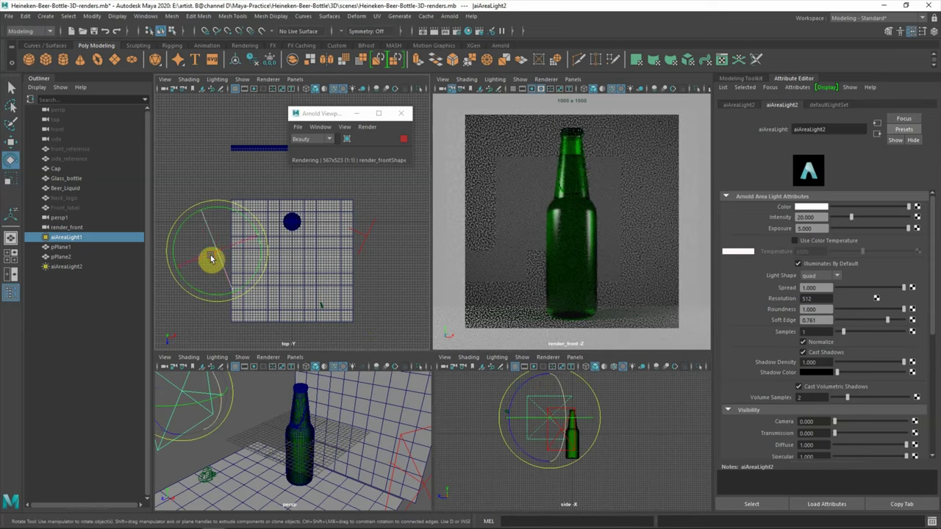
drag(215, 258, 231, 256)
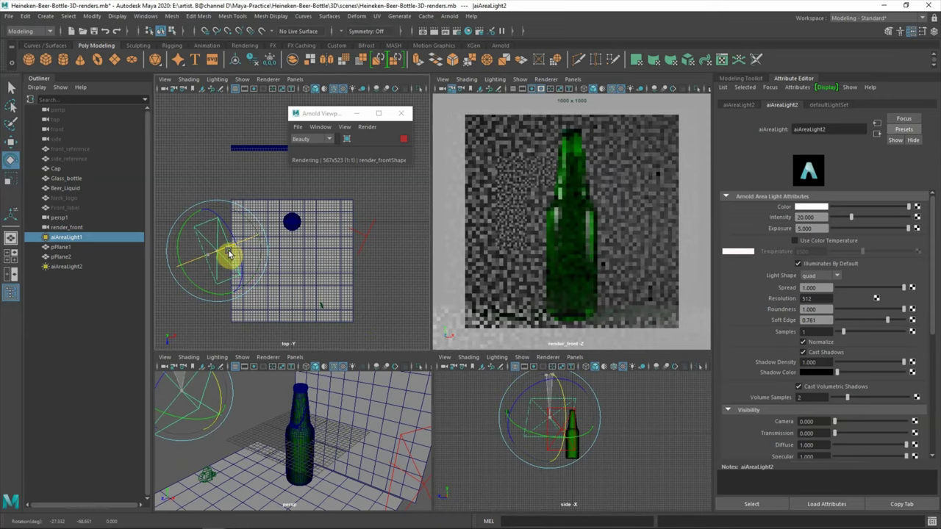
Move the render preview aside and duplicate aiAreaLight1 again to make aiAreaLight3
click(405, 196)
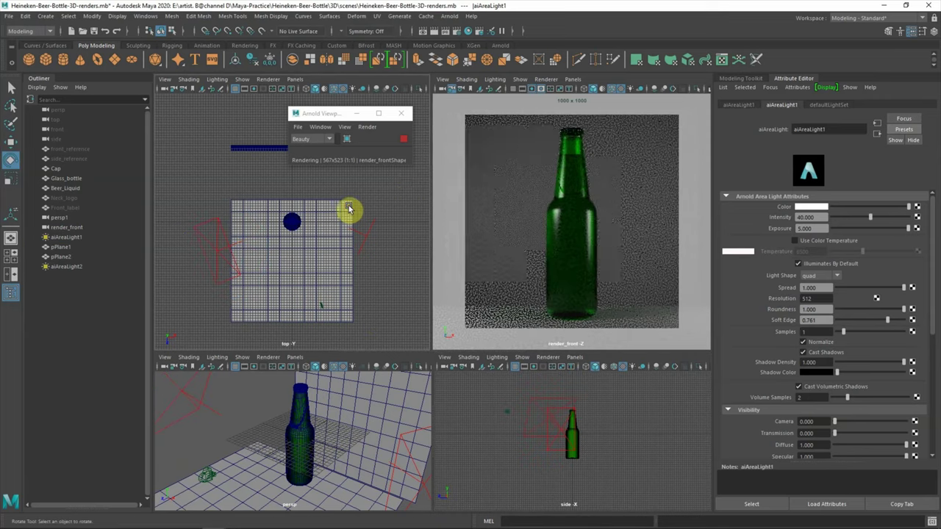
drag(334, 114, 609, 382)
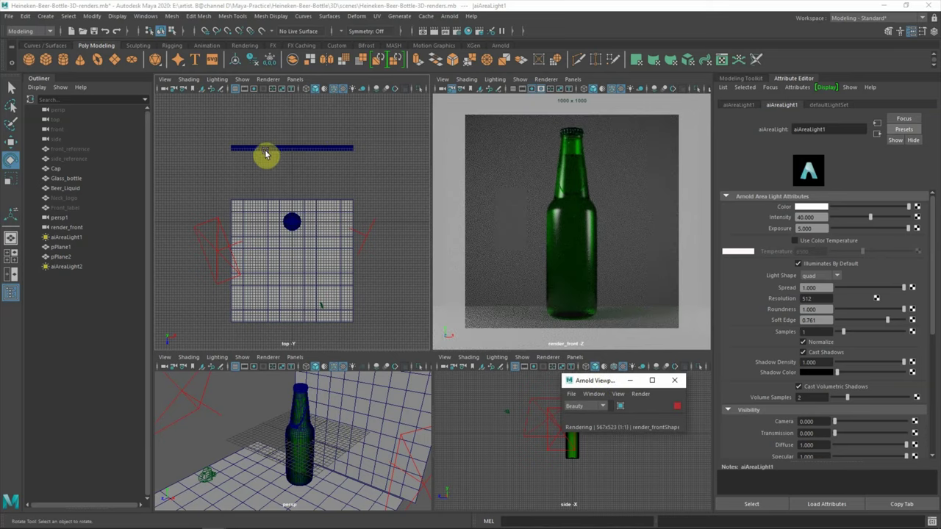
alt+right_drag(296, 191, 305, 208)
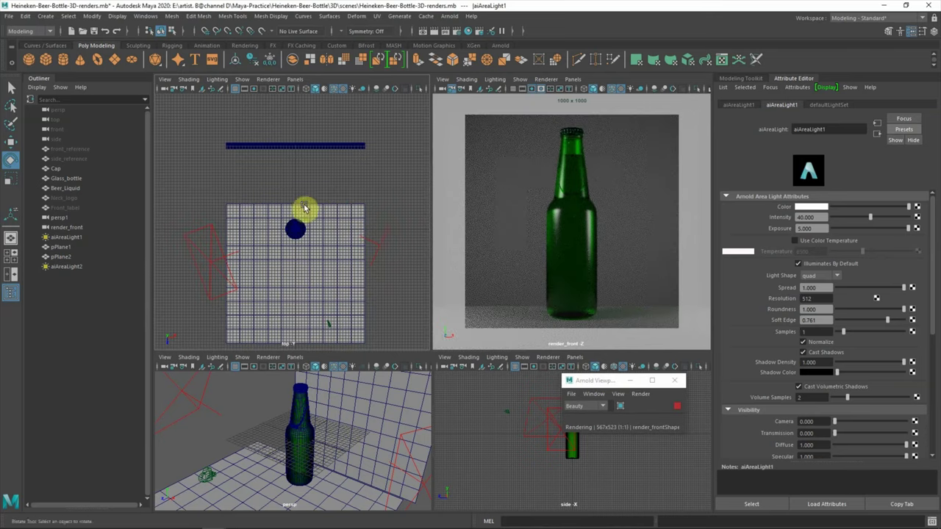
click(213, 232)
key(ctrl+d)
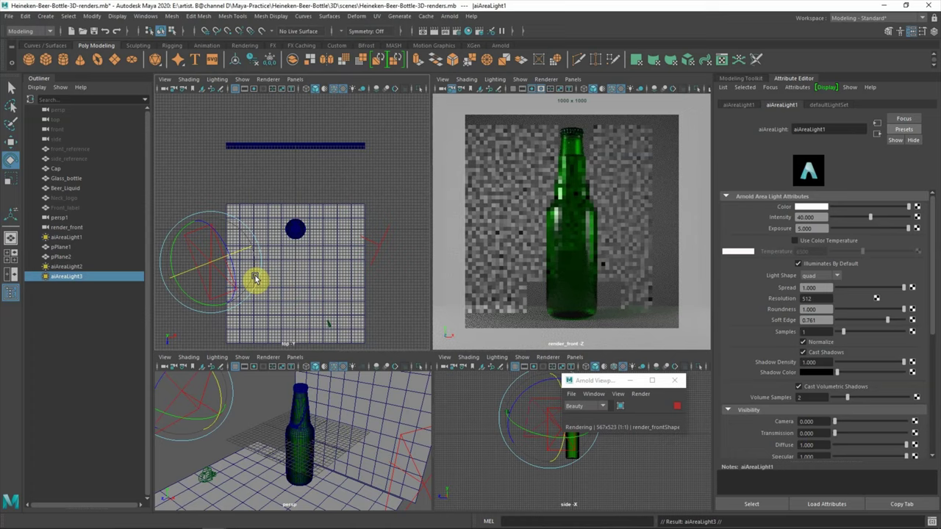
Move aiAreaLight3 behind the bottle and rotate it upright
key(w)
mouse_move(210, 311)
mouse_down()
mouse_move(216, 231)
mouse_move(307, 181)
mouse_move(325, 184)
mouse_move(269, 235)
mouse_move(320, 213)
mouse_up()
key(e)
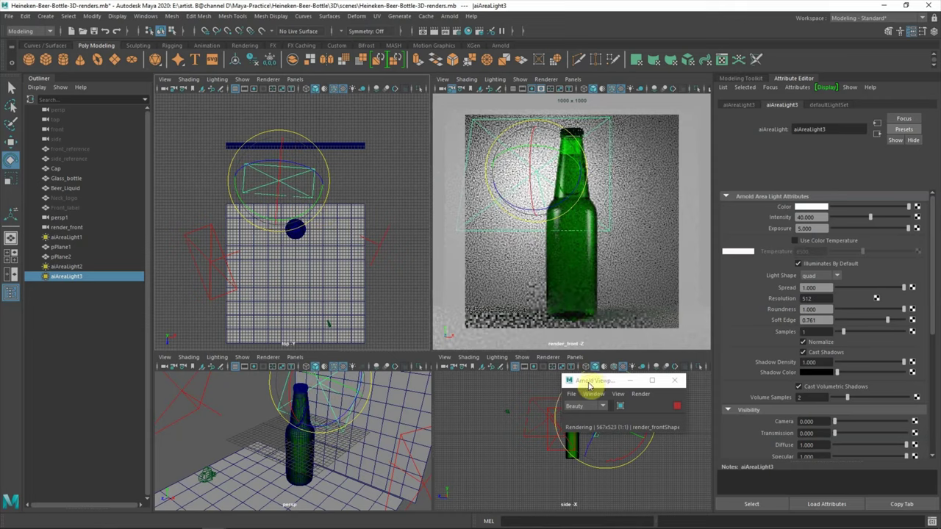
drag(594, 380, 697, 429)
mouse_move(601, 424)
mouse_down()
mouse_move(645, 385)
mouse_move(633, 370)
mouse_up()
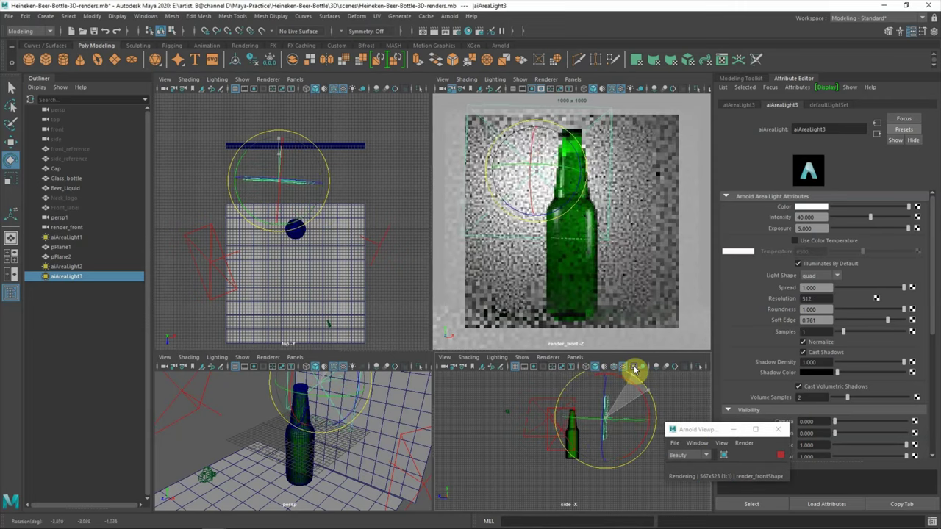
Scale aiAreaLight3 into a thin, tall strip between the bottle and backdrop
key(r)
drag(280, 181, 254, 184)
alt+middle_drag(575, 407, 605, 442)
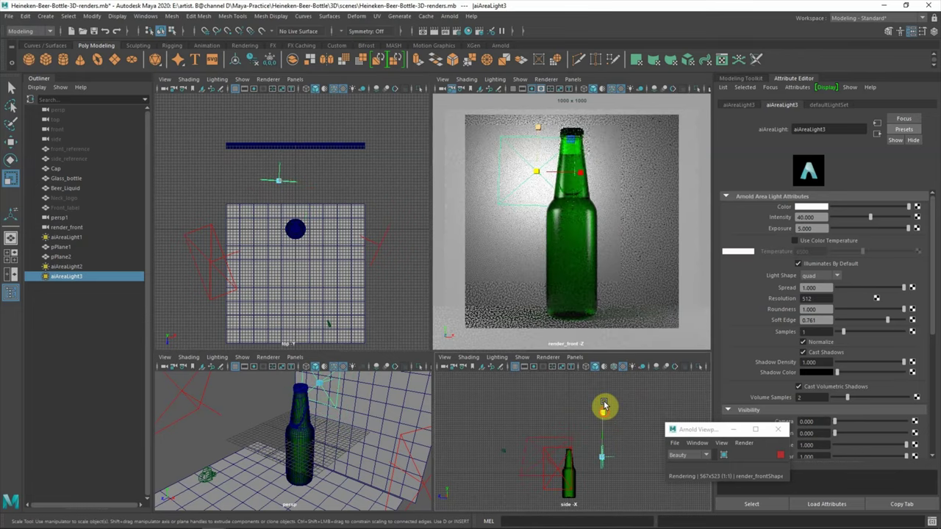
drag(605, 405, 603, 366)
drag(601, 330, 599, 324)
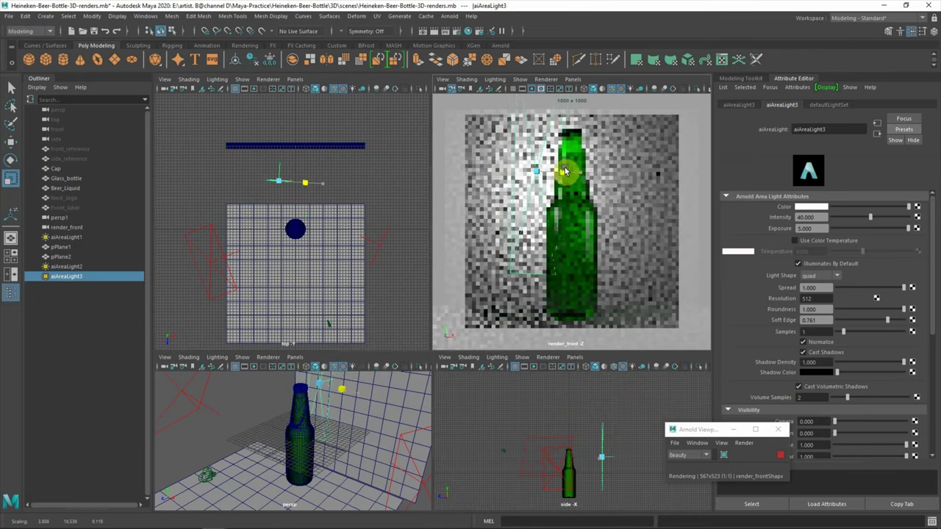
key(w)
drag(334, 183, 287, 213)
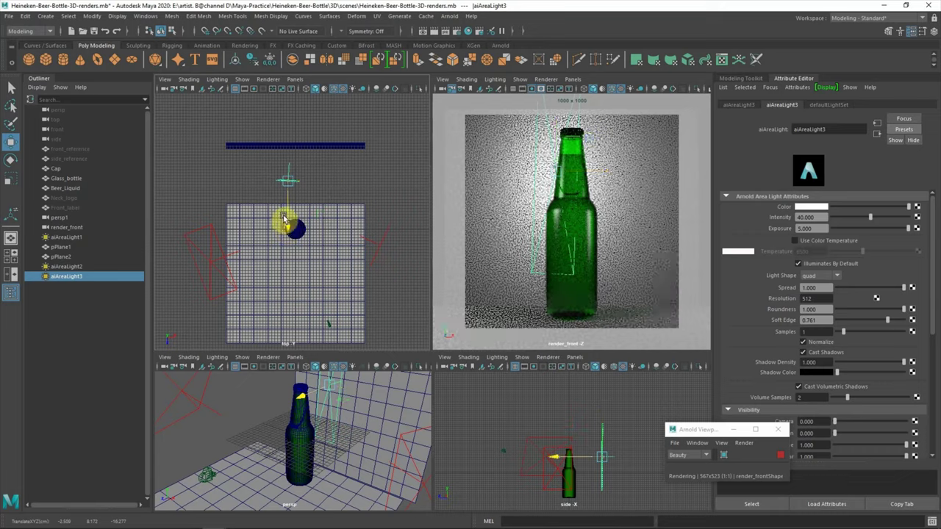
drag(613, 417, 614, 426)
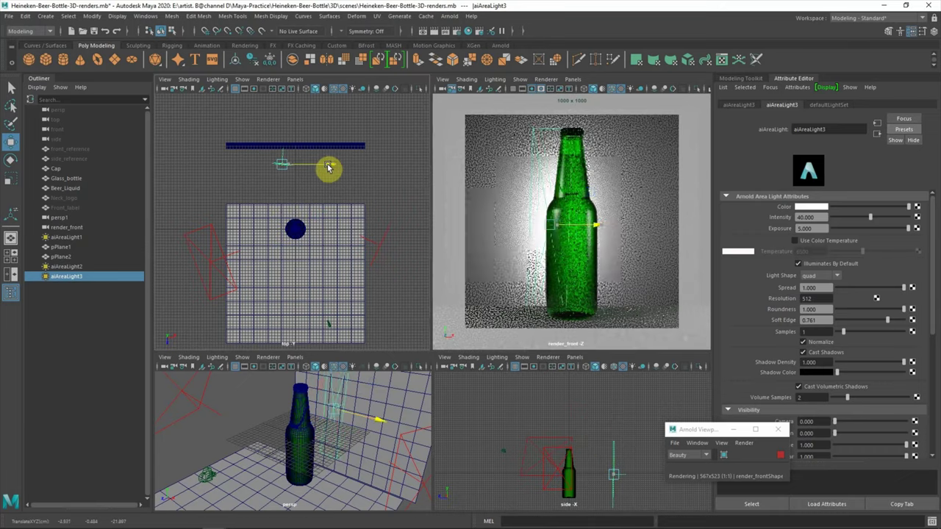
drag(331, 168, 353, 171)
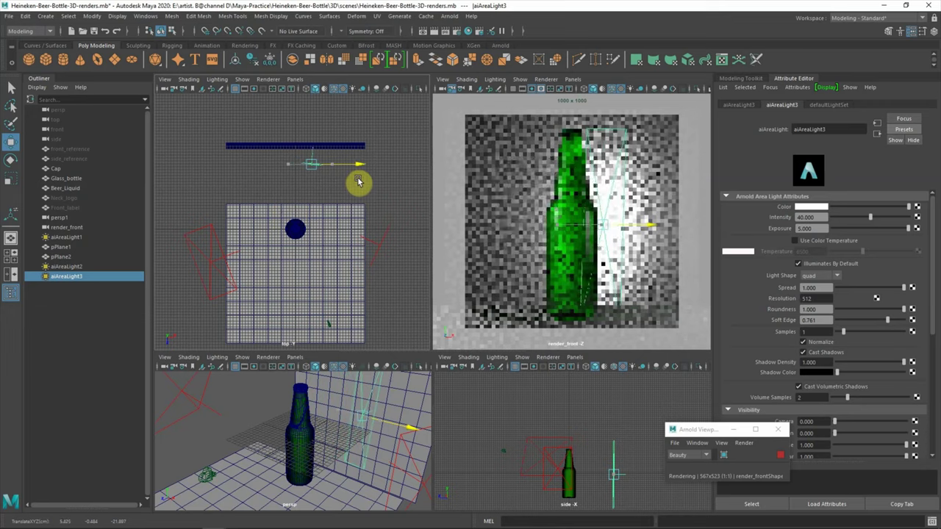
Move aiAreaLight2 further to the bottle's right
click(412, 183)
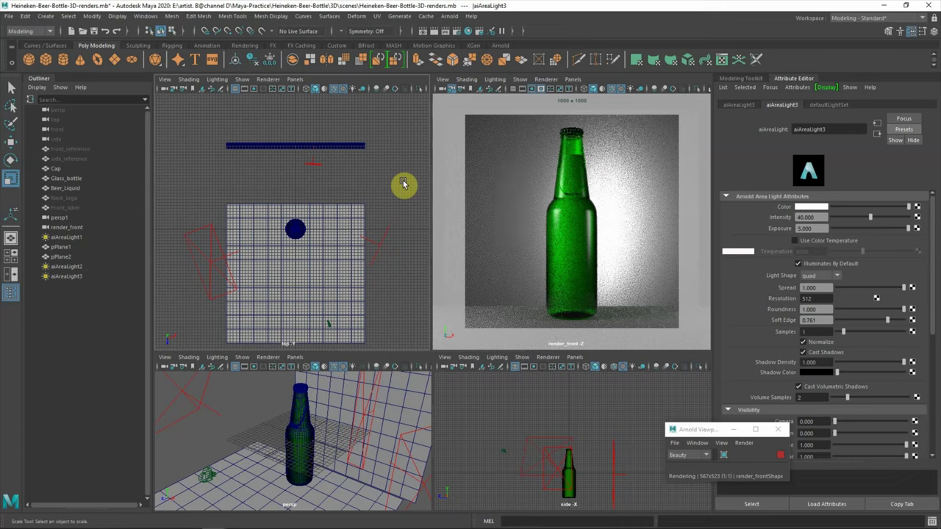
click(381, 248)
key(w)
drag(342, 267, 437, 246)
click(380, 179)
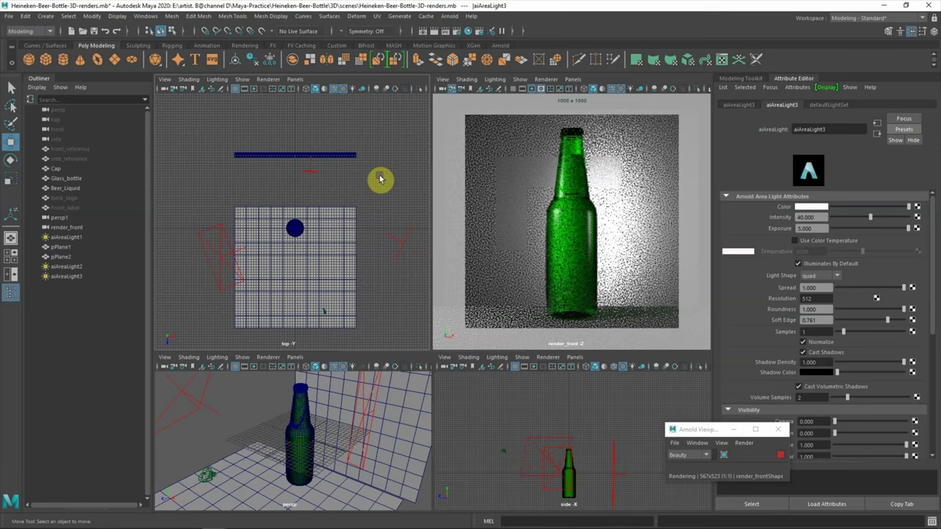
Nudge aiAreaLight2, then set aiAreaLight3's exposure to 6.5
click(411, 249)
drag(405, 303, 405, 305)
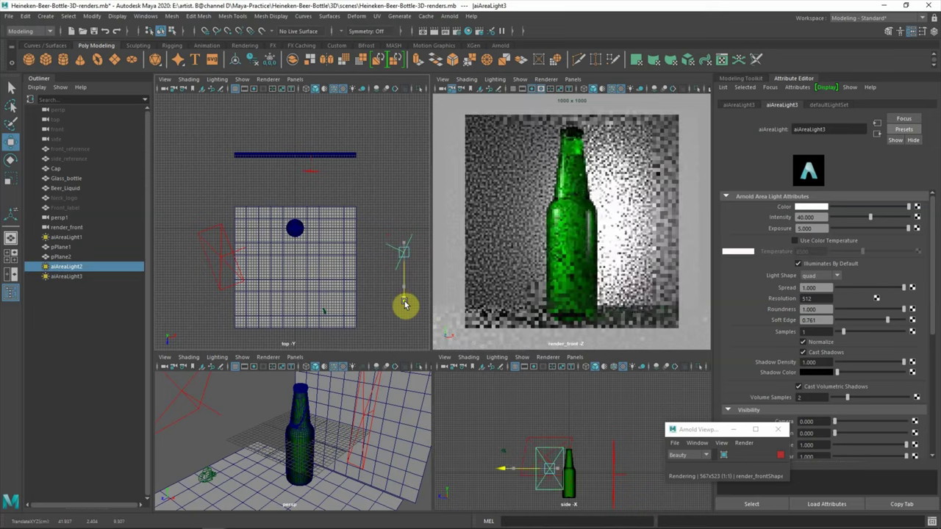
click(382, 214)
click(535, 408)
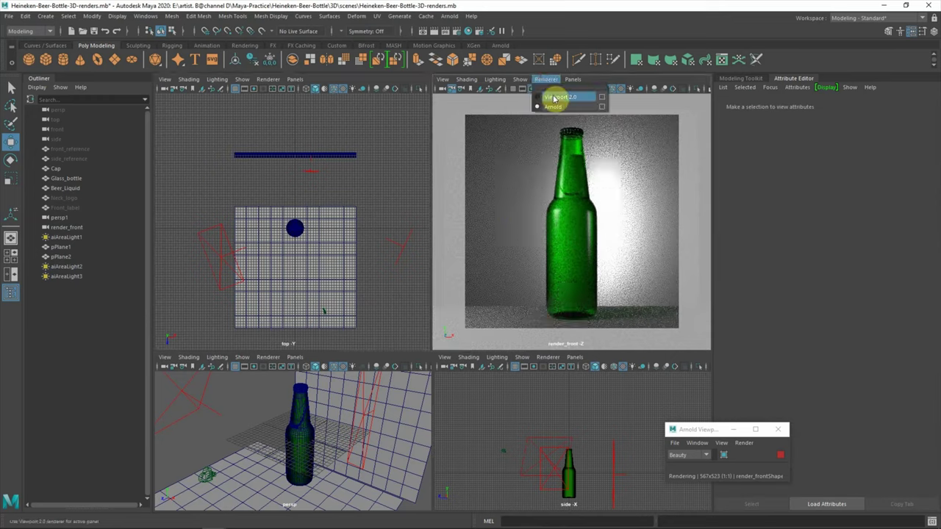
click(314, 178)
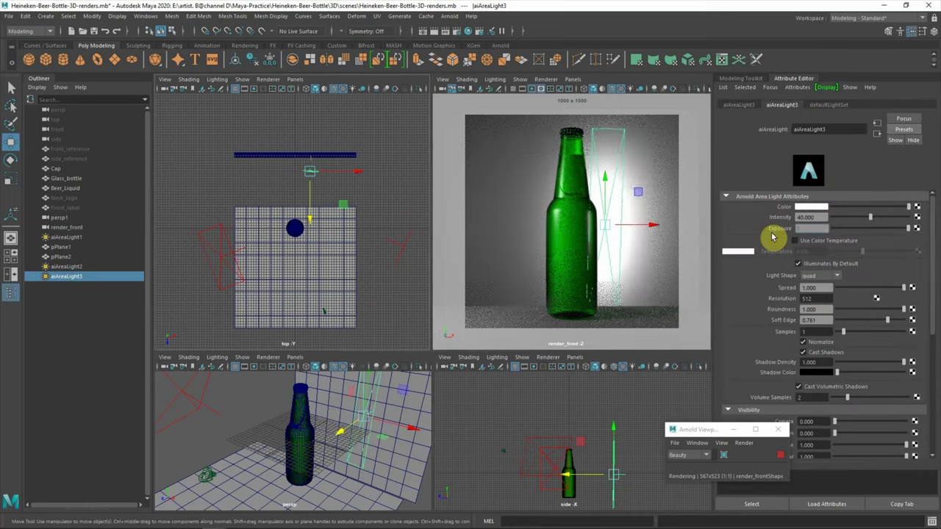
key(Return)
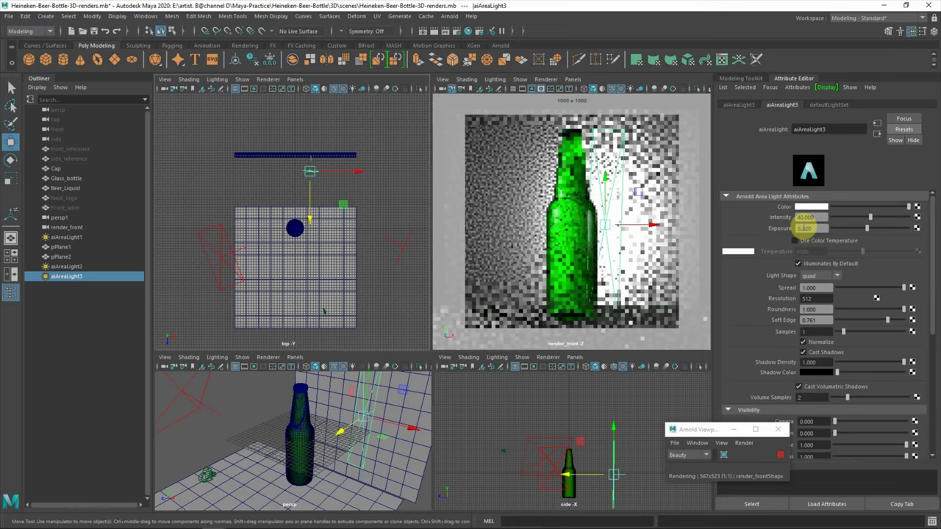
Scale aiAreaLight3 up and rotate it toward the bottle
click(327, 189)
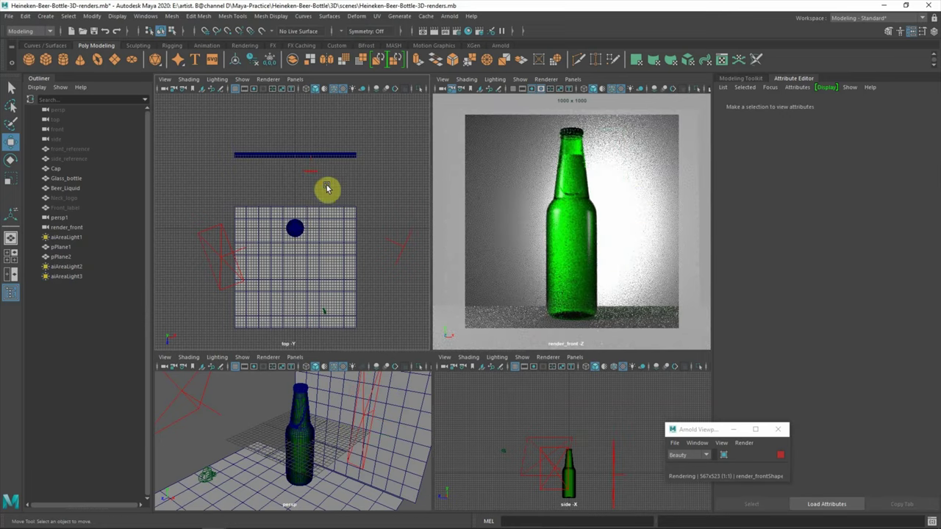
click(311, 183)
key(r)
mouse_move(319, 182)
mouse_down()
mouse_move(350, 177)
mouse_move(332, 185)
mouse_up()
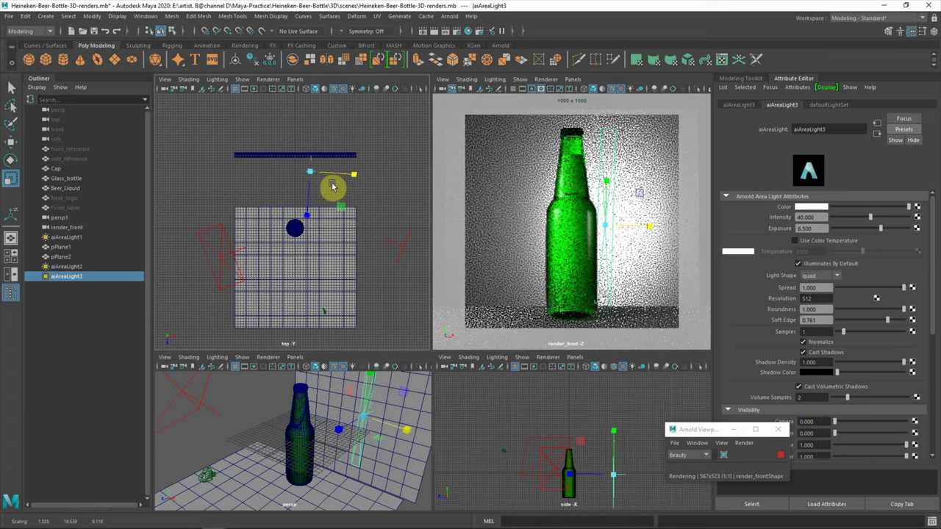
key(e)
drag(359, 193, 364, 162)
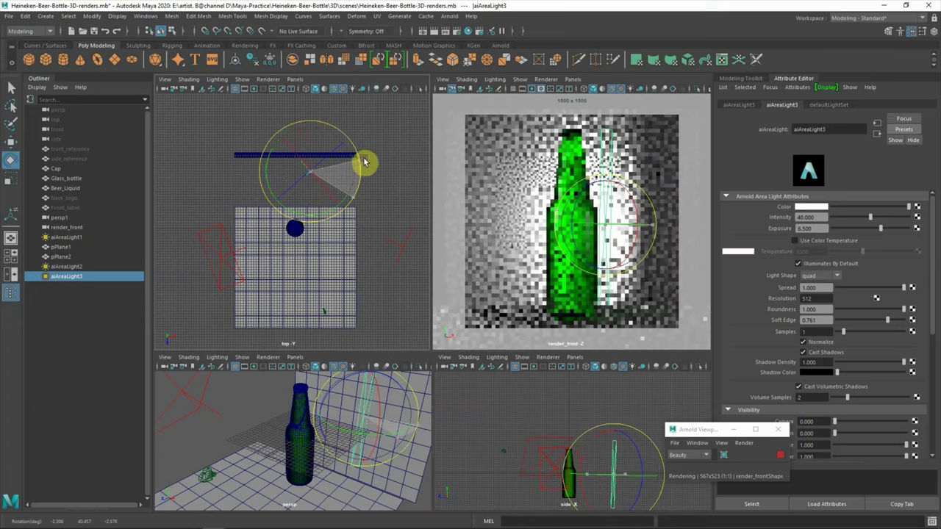
click(387, 156)
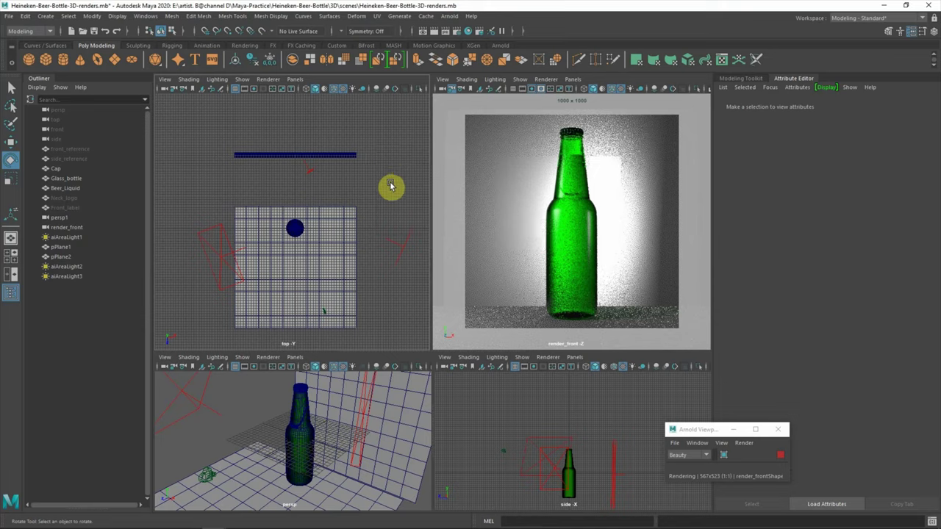
click(327, 182)
Duplicate aiAreaLight3 as aiAreaLight4, turn it the other way, set intensity 20 and shift it along X
key(ctrl+d)
key(w)
key(e)
drag(326, 151, 336, 184)
double_click(808, 218)
text(20)
key(Return)
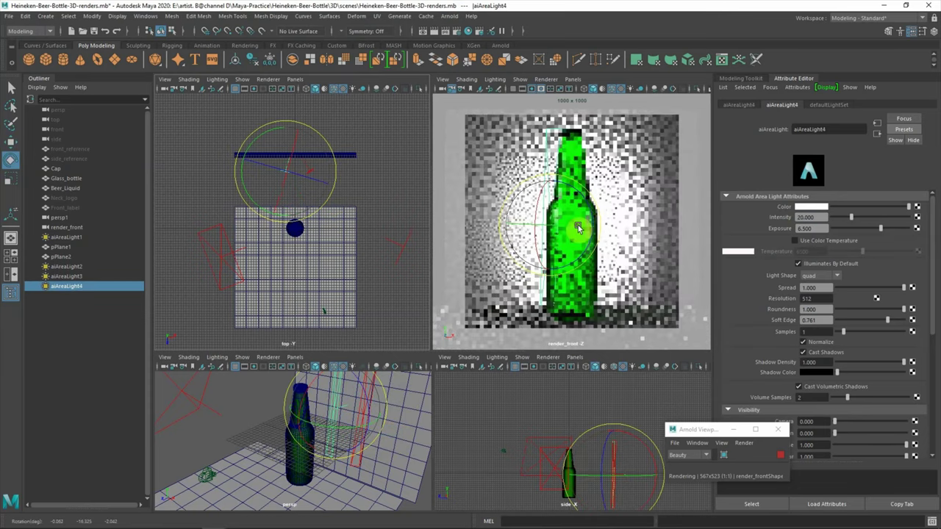
key(w)
drag(333, 174, 324, 189)
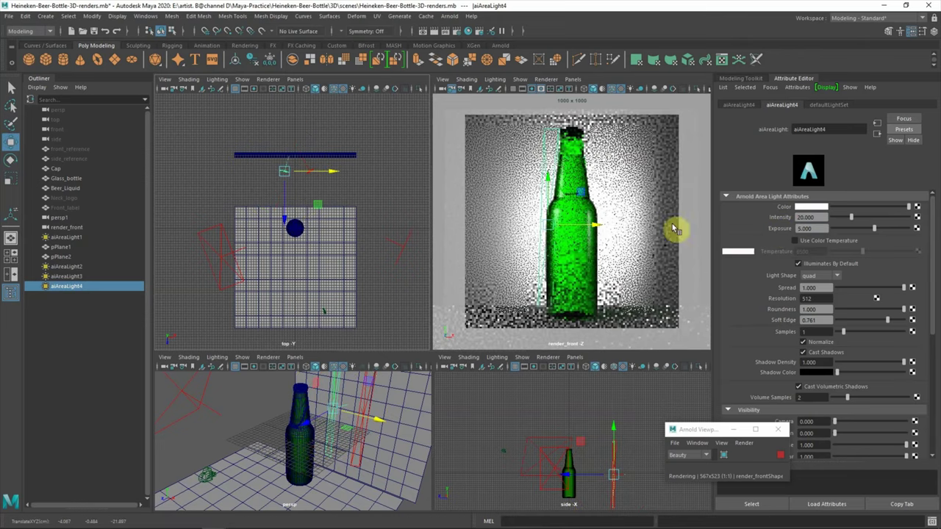
click(381, 180)
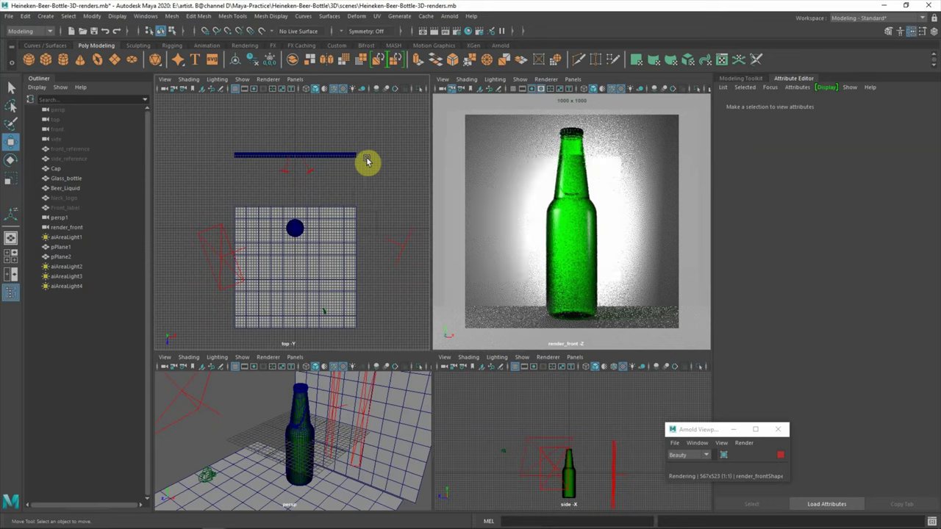
Set render_front to Viewport 2.0 and switch the lower-right view to Front
click(546, 78)
click(550, 93)
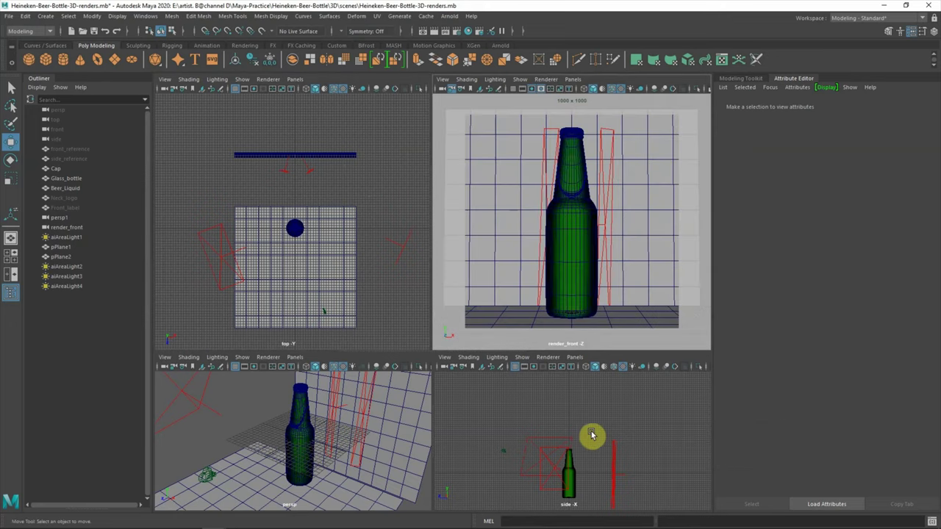
key(space)
drag(594, 417, 588, 443)
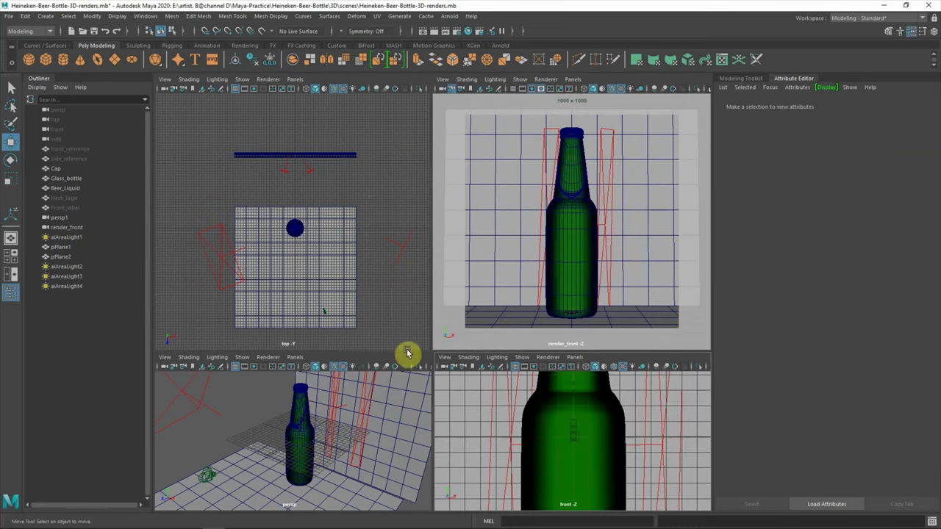
scroll(593, 454, down, 5)
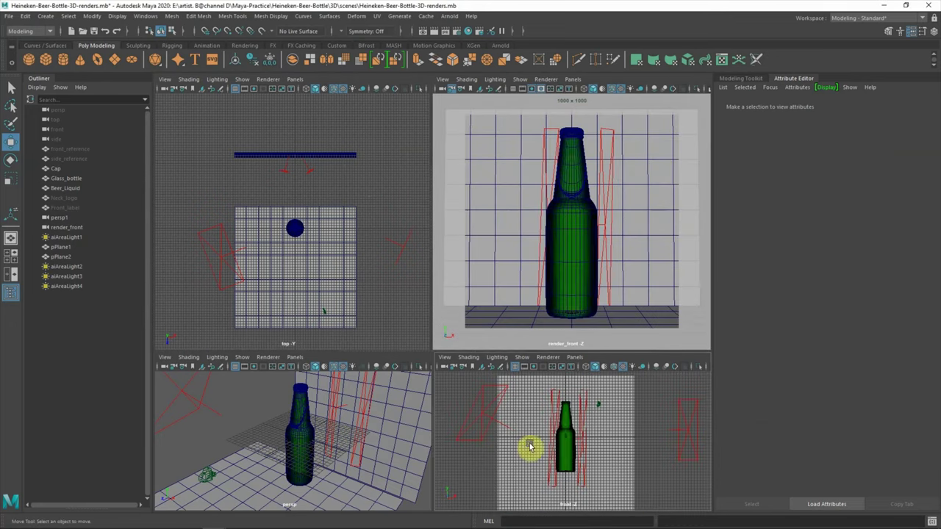
Create a plane, stand it upright, narrow it and slide it to the bottle's left
key(r)
drag(566, 435, 378, 457)
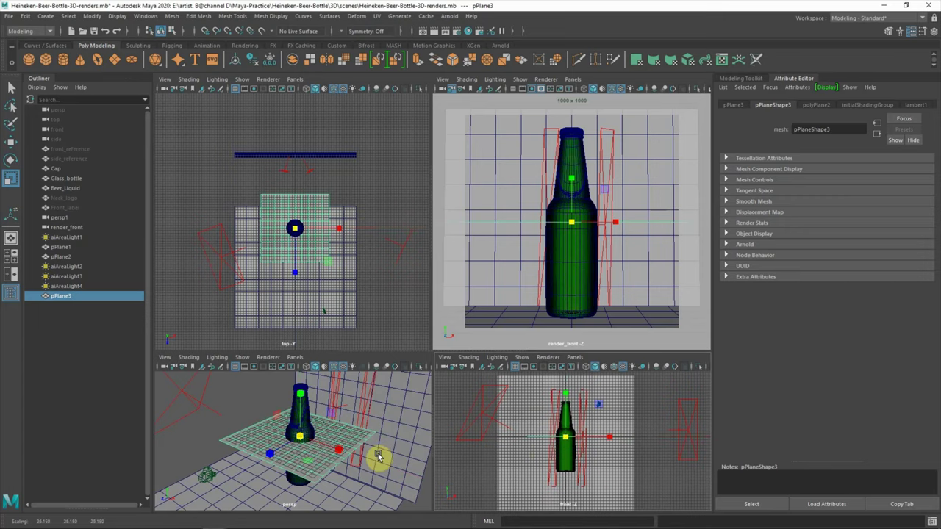
key(e)
drag(281, 454, 289, 478)
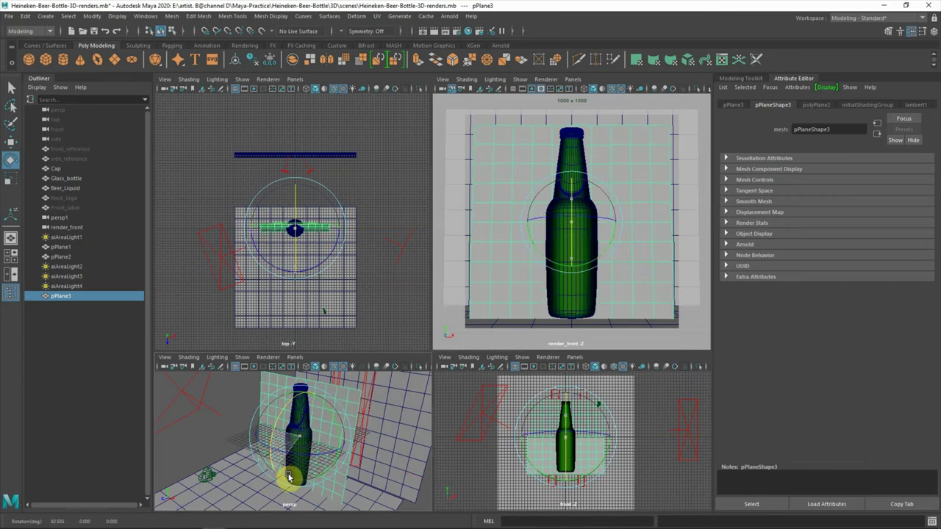
key(r)
drag(616, 231, 481, 225)
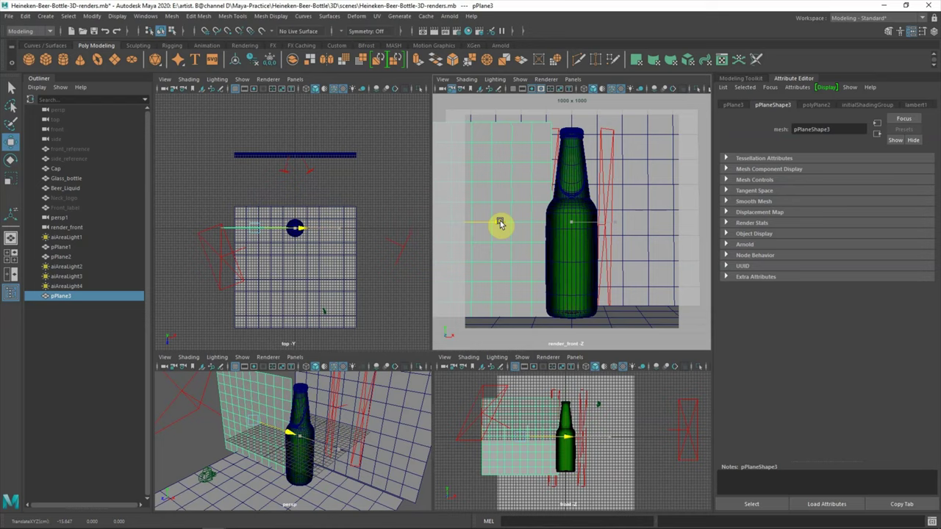
key(w)
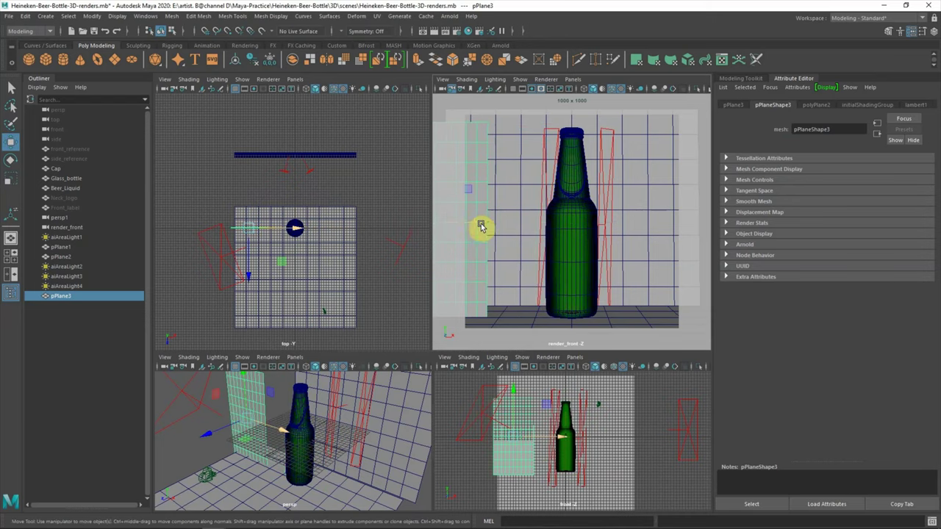
drag(480, 225, 534, 232)
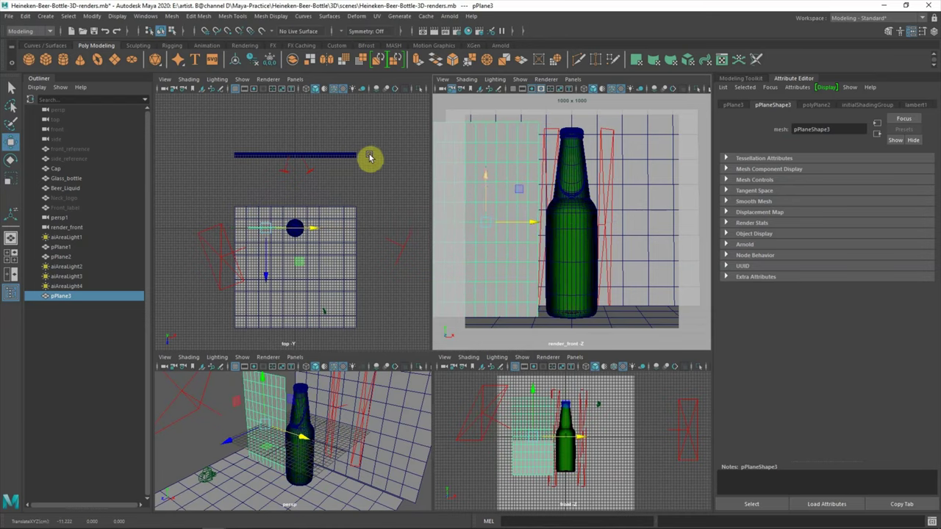
In vertex mode, pull the plane's top vertex up level with the bottle top
key(space)
scroll(405, 294, up, 2)
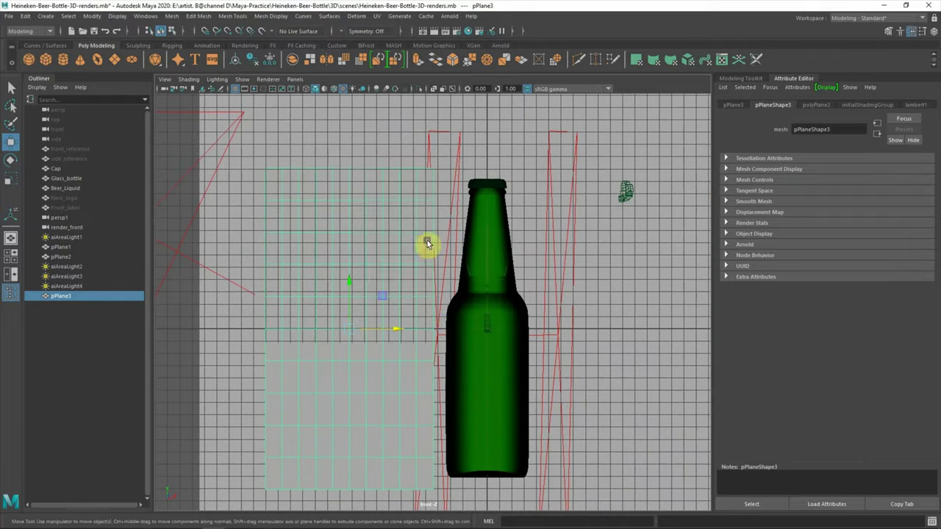
right_click(405, 164)
click(398, 196)
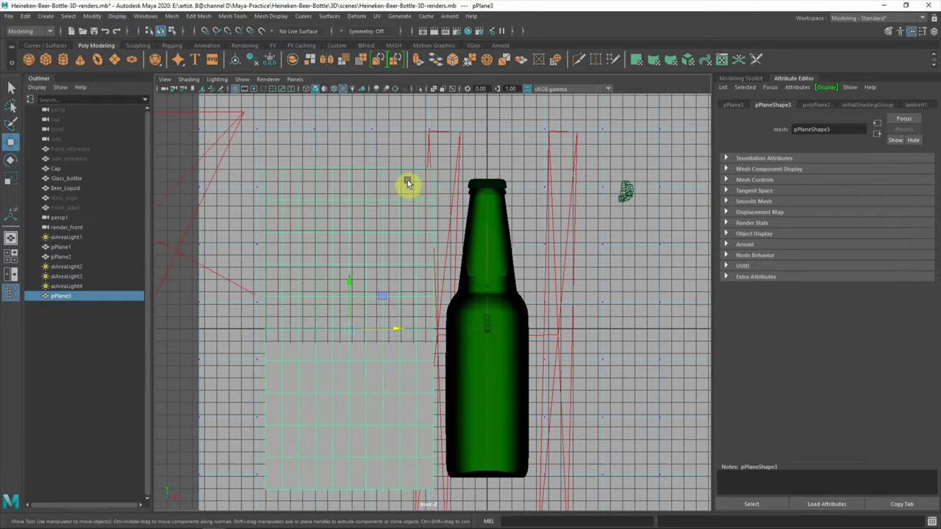
right_click(409, 184)
click(430, 172)
click(431, 172)
drag(433, 187, 491, 172)
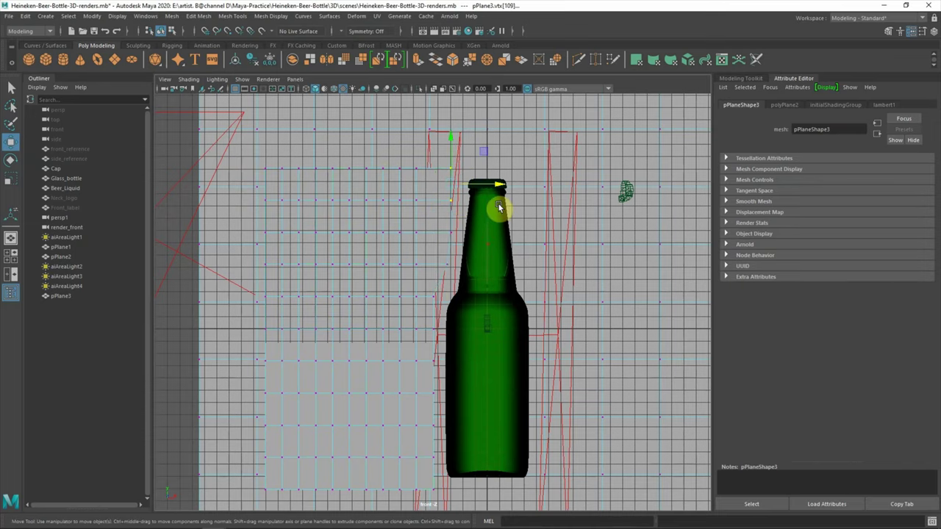
key(F8)
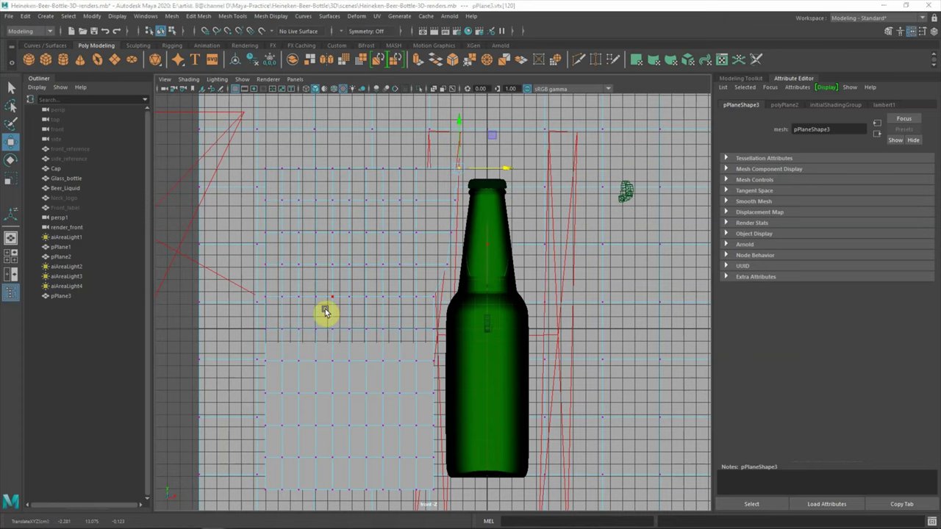
key(space)
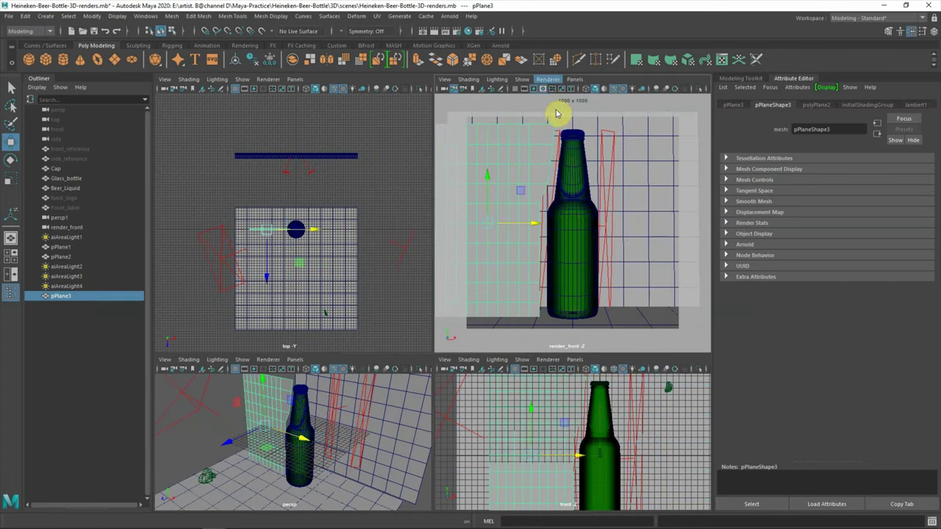
Assign a new aiStandardSurface to the plane with black base colour and lower specular roughness
right_click(511, 186)
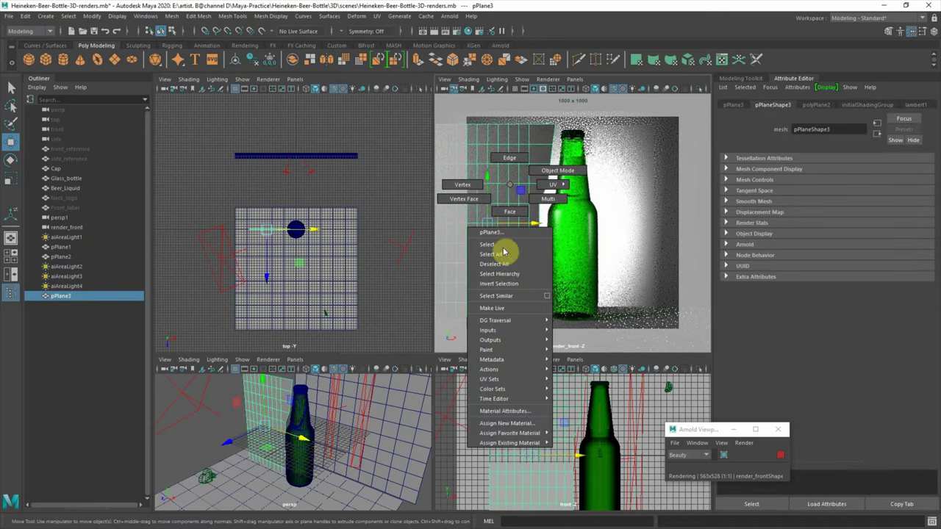
click(506, 423)
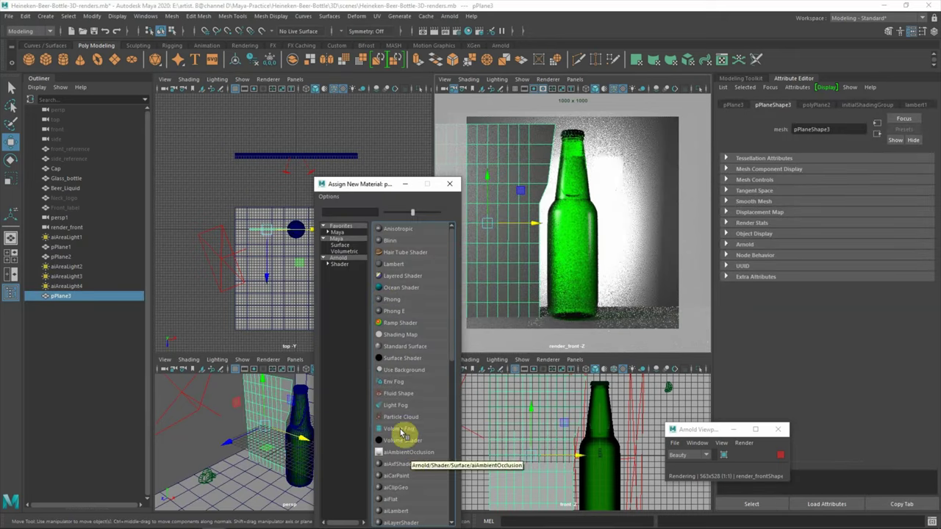
click(355, 259)
click(410, 395)
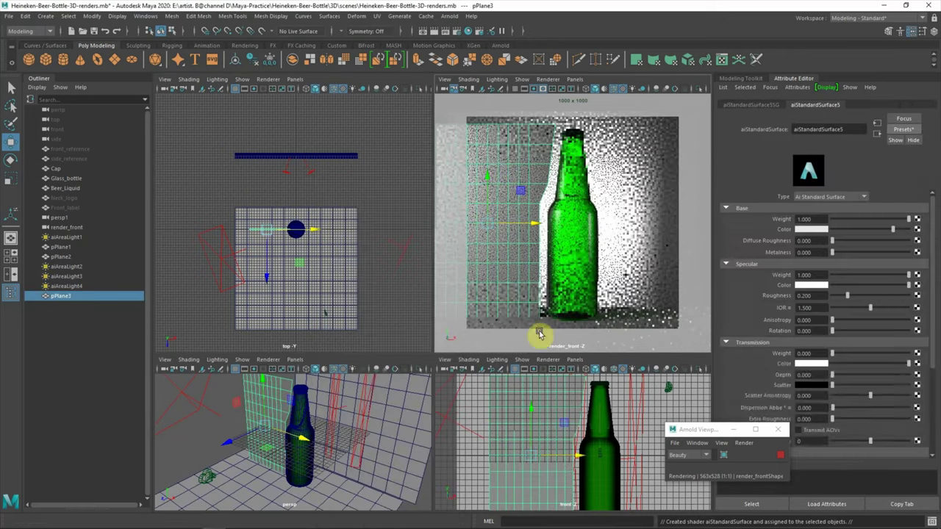
double_click(816, 129)
text(black_plane)
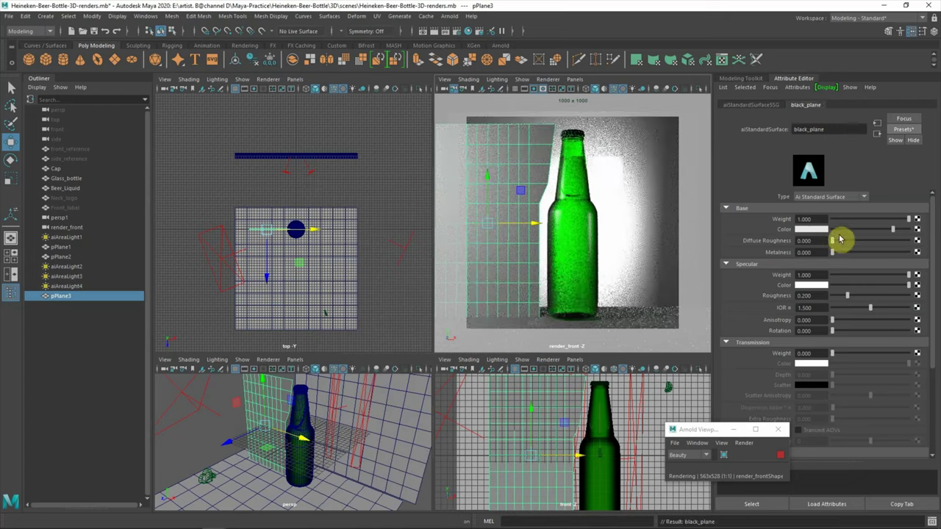
drag(840, 235, 787, 235)
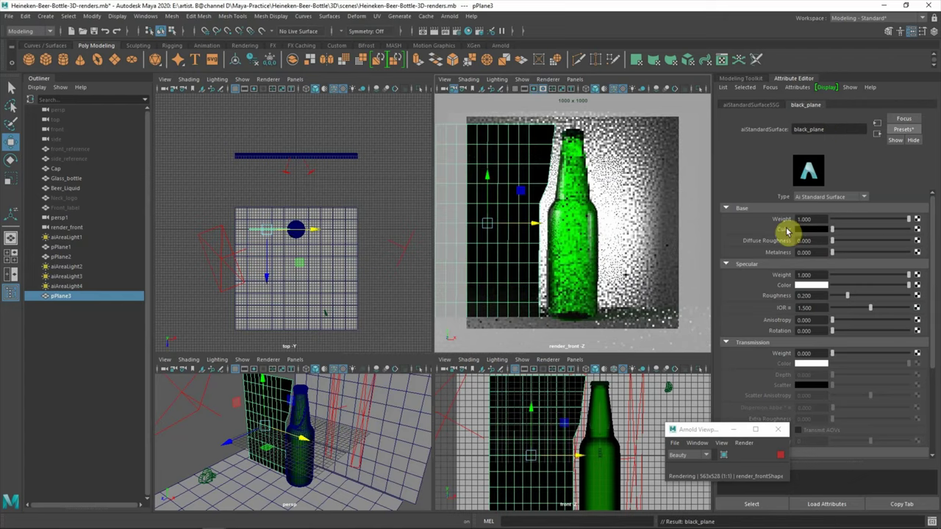
mouse_move(840, 296)
mouse_down()
mouse_move(799, 298)
mouse_move(812, 312)
mouse_up()
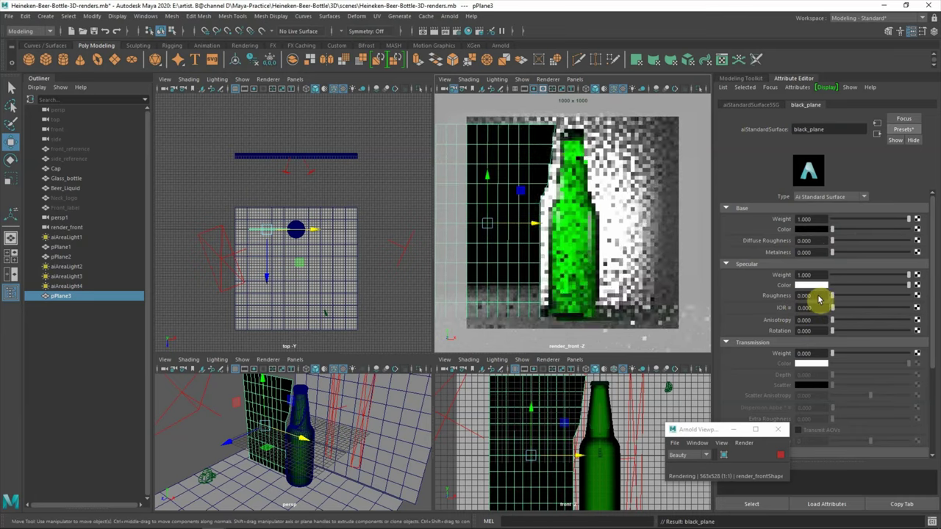
click(356, 182)
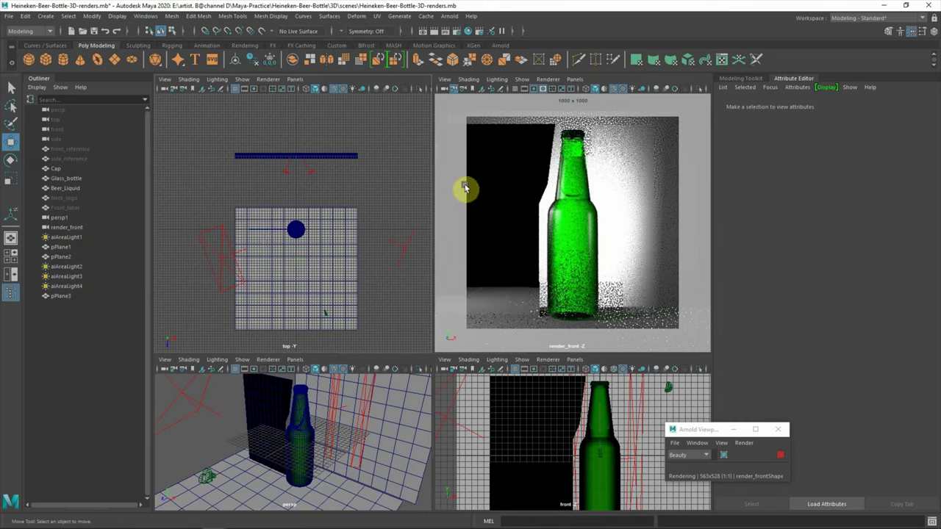
Replace pPlane1's lambert1 with a new aiStandardSurface, black base colour, specular roughness 0
click(498, 199)
click(269, 272)
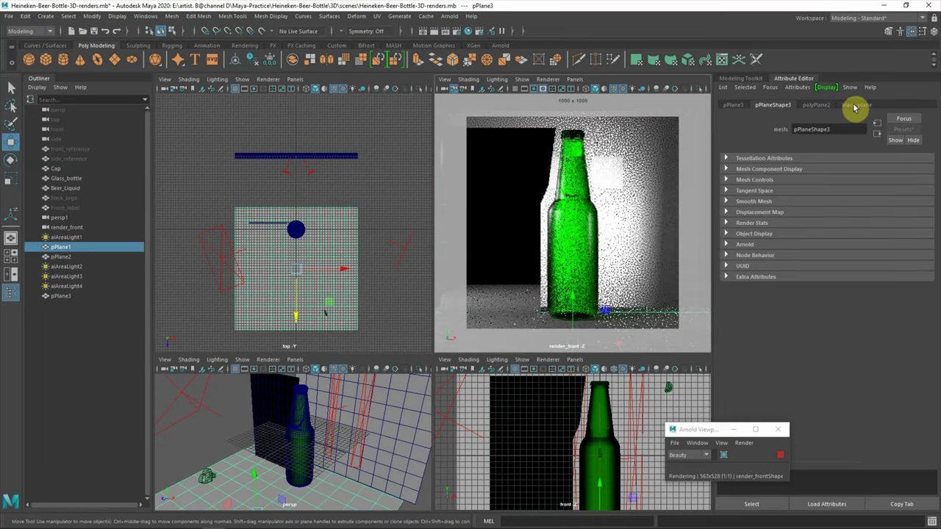
click(915, 104)
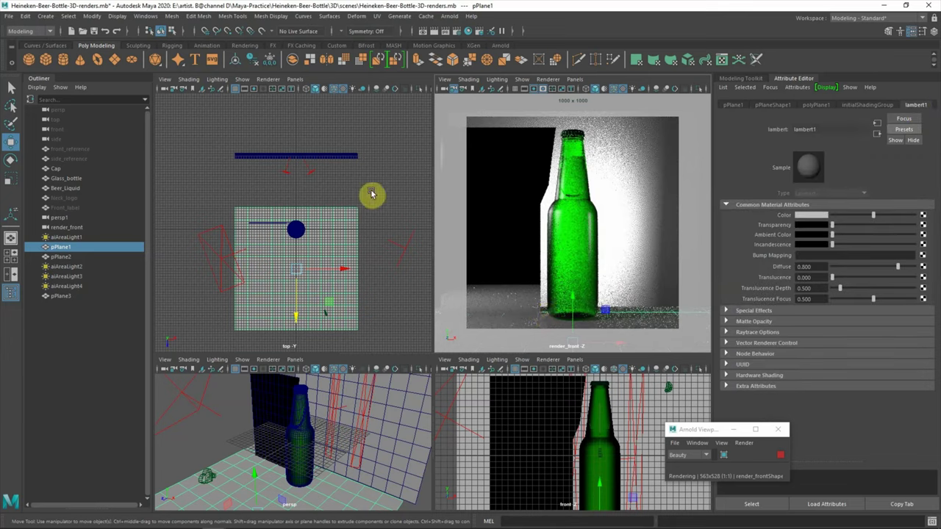
right_drag(549, 326, 630, 417)
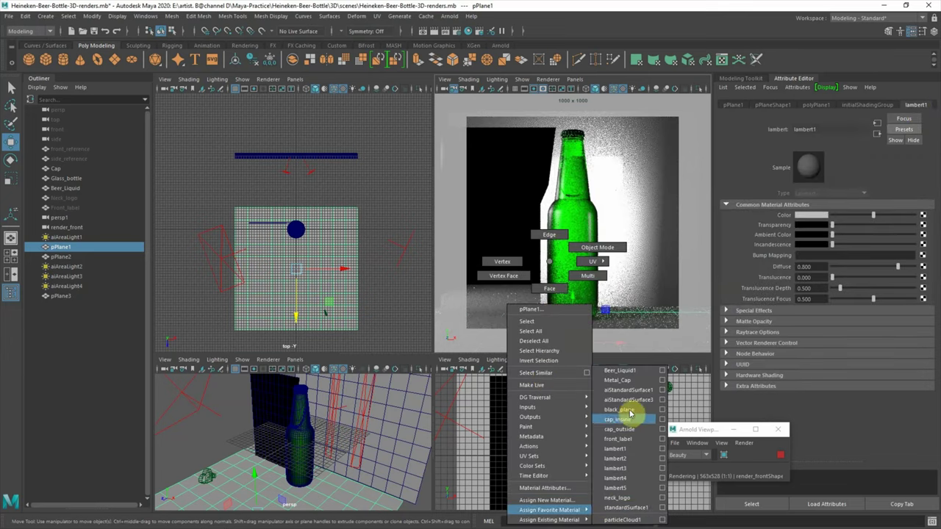
right_drag(593, 466, 548, 500)
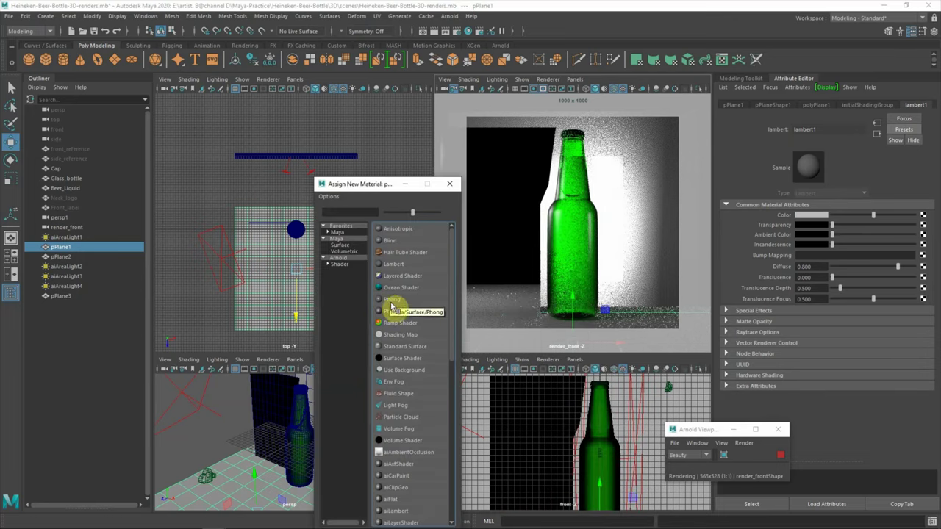
scroll(413, 364, down, 5)
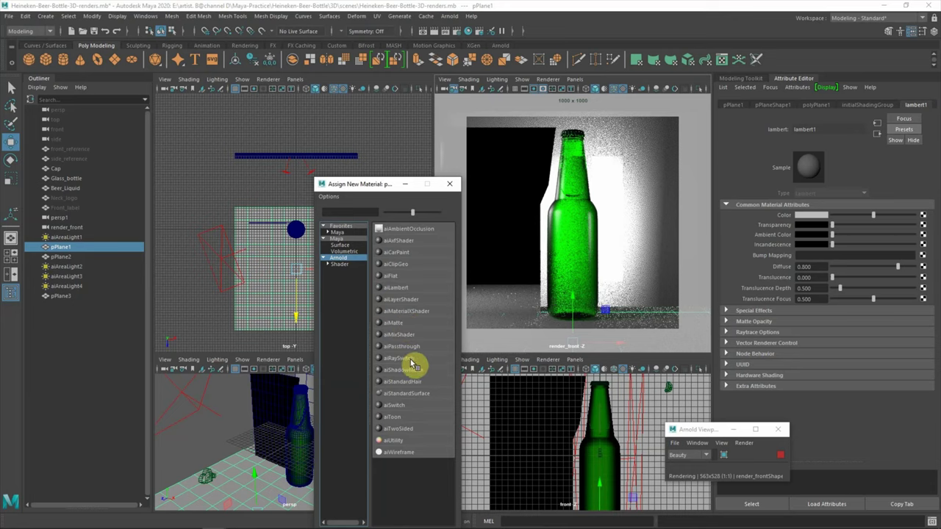
click(425, 394)
drag(840, 129, 761, 131)
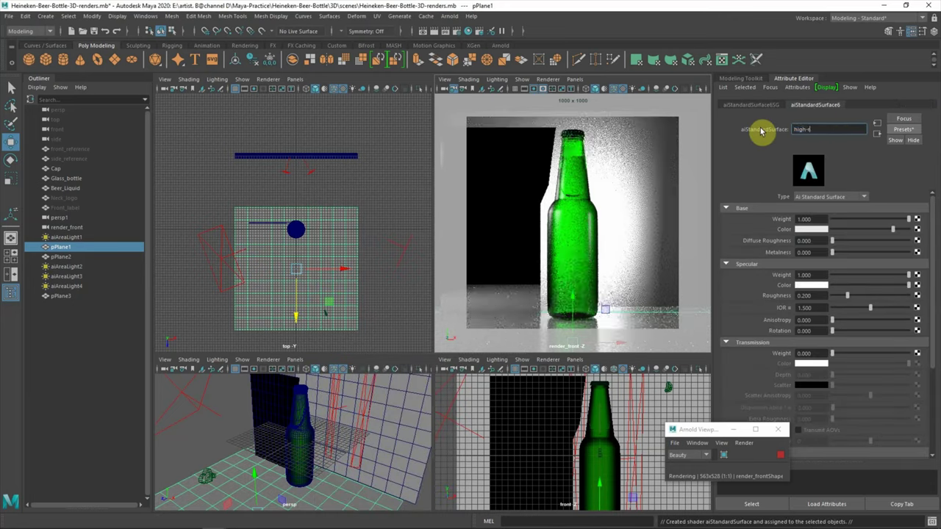
click(834, 229)
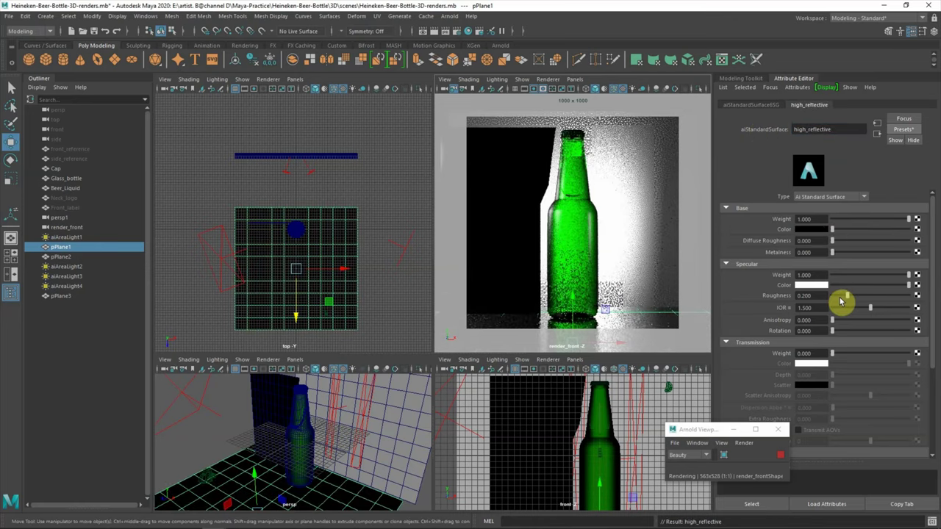
drag(841, 298, 823, 298)
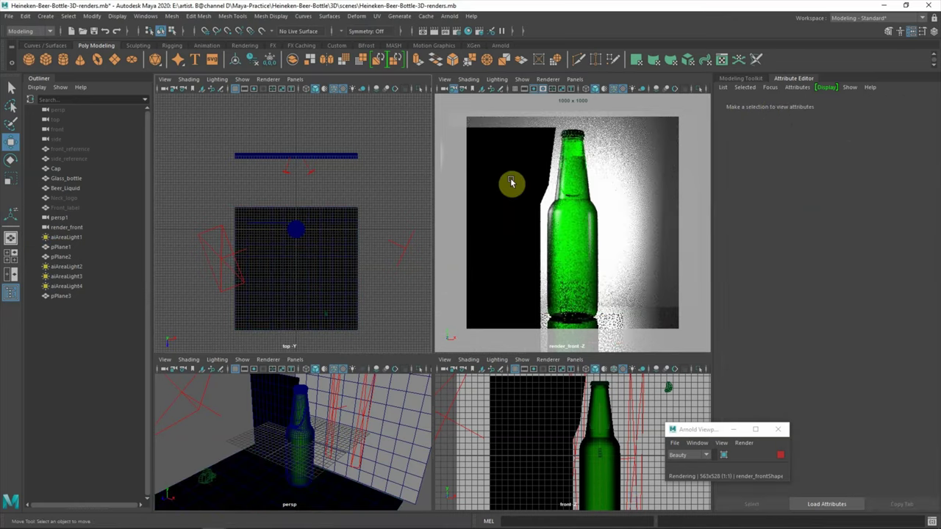
Select pPlane3, raise it slightly and slide it to the right of the bottle
click(504, 425)
mouse_move(534, 413)
mouse_down()
mouse_move(523, 416)
mouse_move(531, 420)
mouse_up()
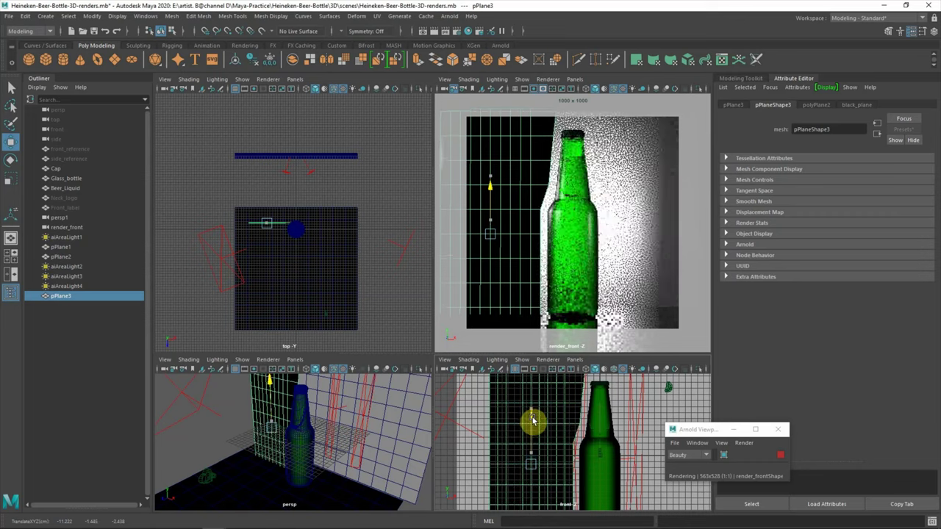
click(390, 162)
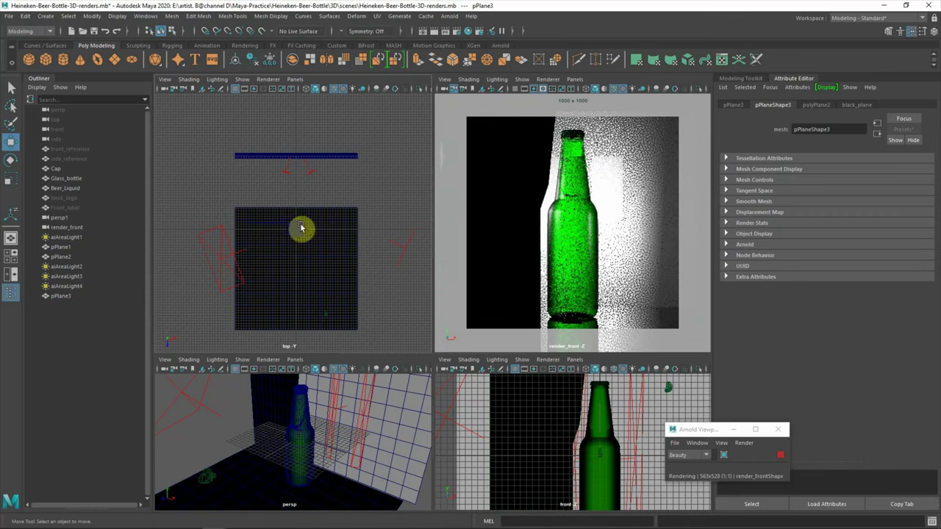
click(300, 228)
drag(269, 263, 269, 257)
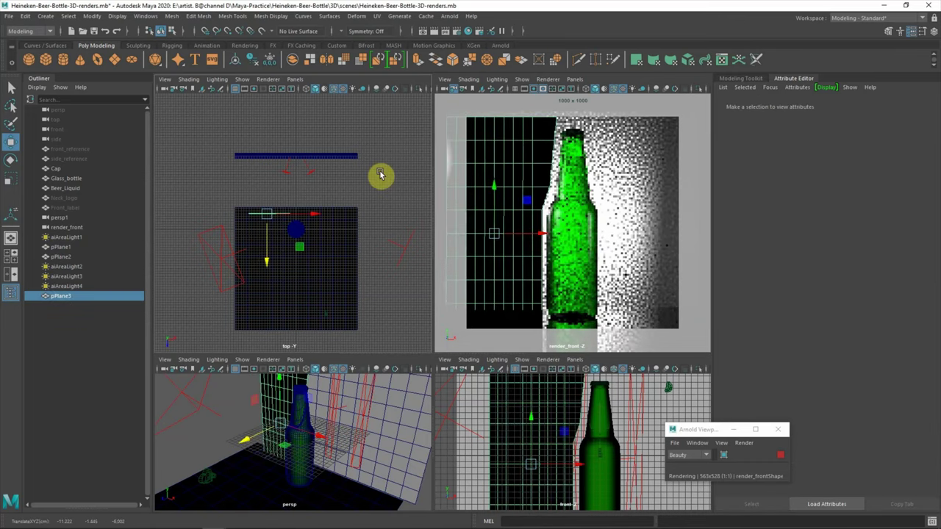
drag(321, 216, 383, 217)
Rotate pPlane3 about 88 degrees
key(r)
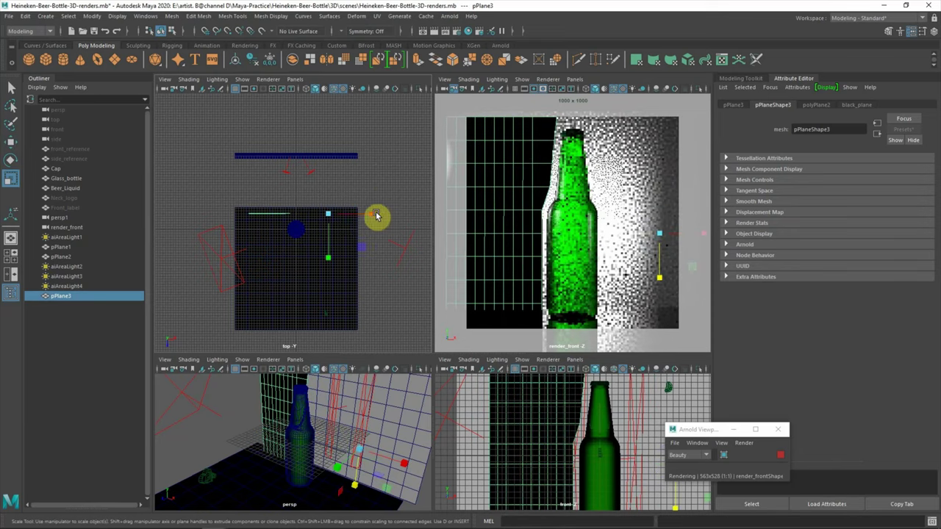
key(e)
mouse_move(384, 267)
mouse_down()
mouse_move(431, 235)
mouse_move(364, 203)
mouse_up()
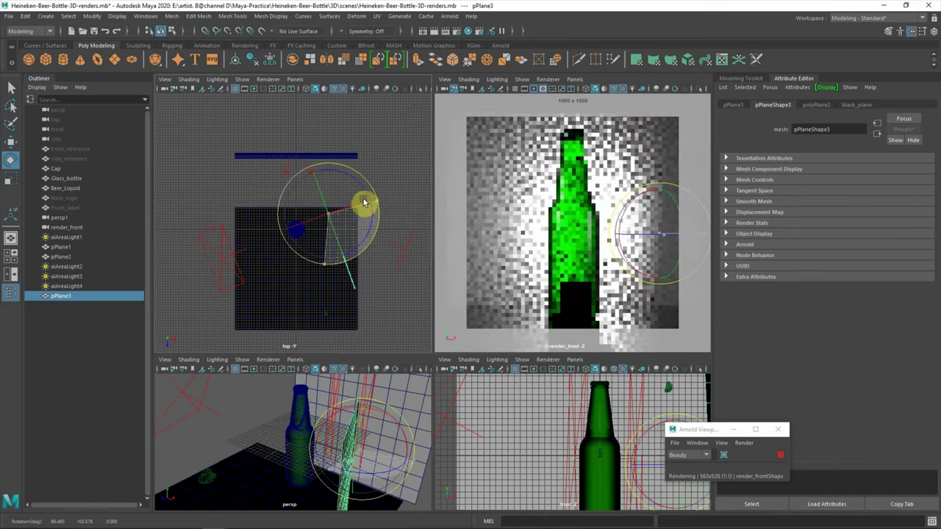
click(380, 176)
Switch the render panel to viewport display and back to the Arnold render
click(548, 78)
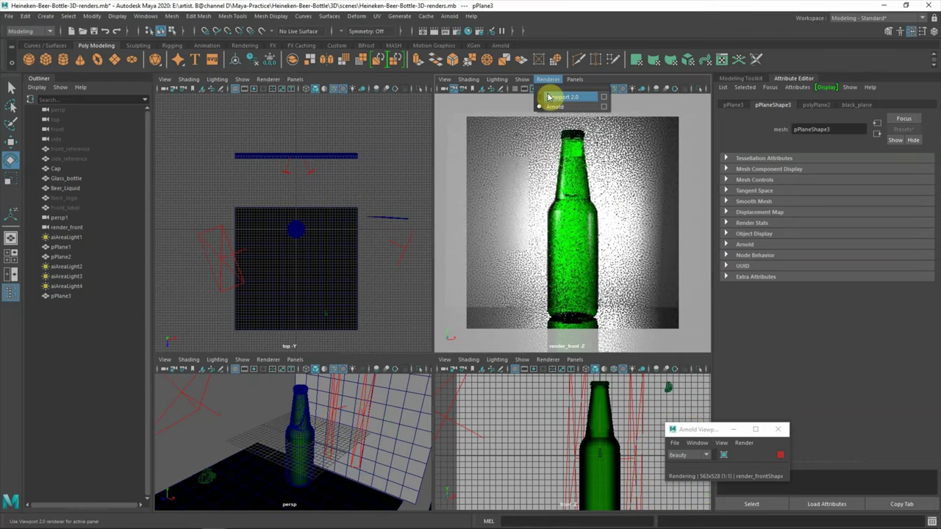
click(548, 97)
click(393, 195)
click(548, 79)
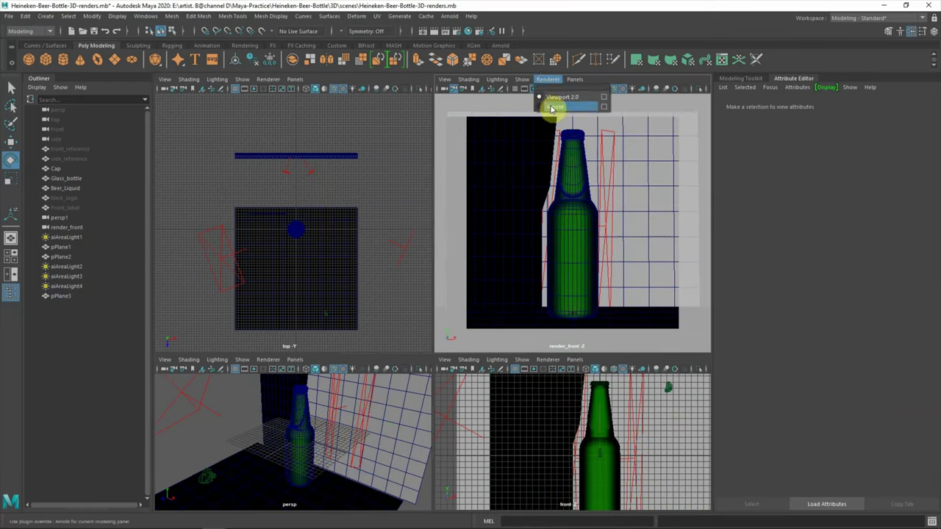
click(553, 108)
Select pPlane3 in the Outliner and duplicate it with Ctrl+D
click(59, 296)
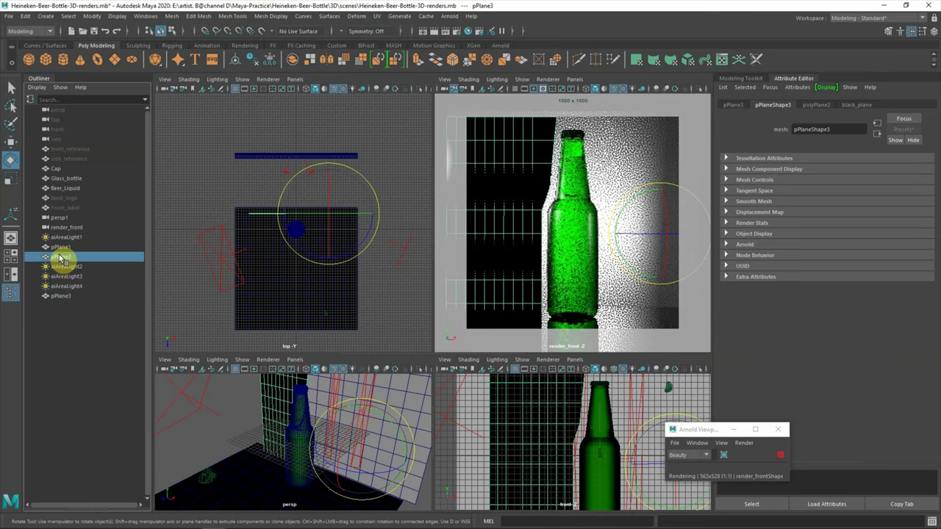
click(62, 296)
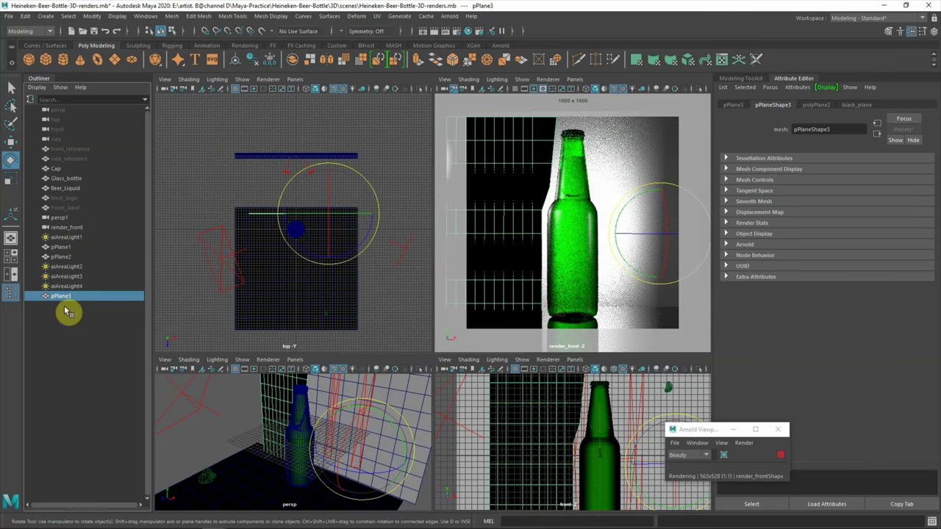
key(ctrl+d)
Move and rotate pPlane4 to the bottle's other side, facing the bottle
key(w)
drag(287, 214, 427, 215)
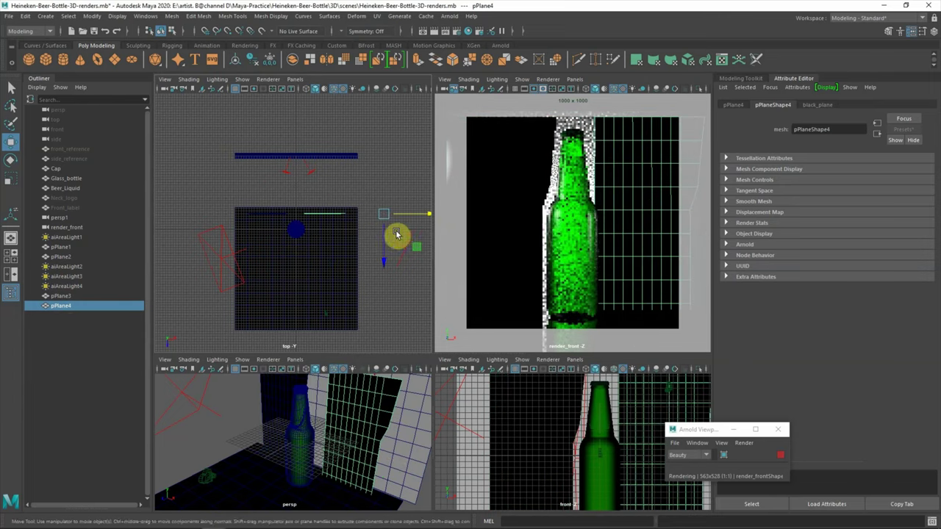
key(e)
mouse_move(393, 231)
mouse_down()
mouse_move(456, 233)
mouse_move(466, 203)
mouse_up()
key(w)
drag(413, 216, 314, 217)
Check the placement in viewport display, return to the Arnold render, and select pPlane4
click(548, 79)
click(556, 94)
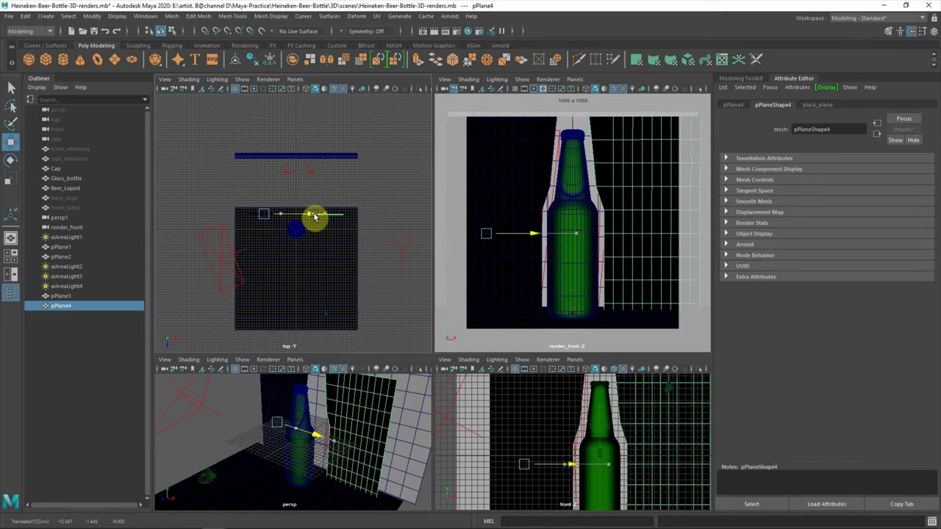
click(456, 117)
click(534, 90)
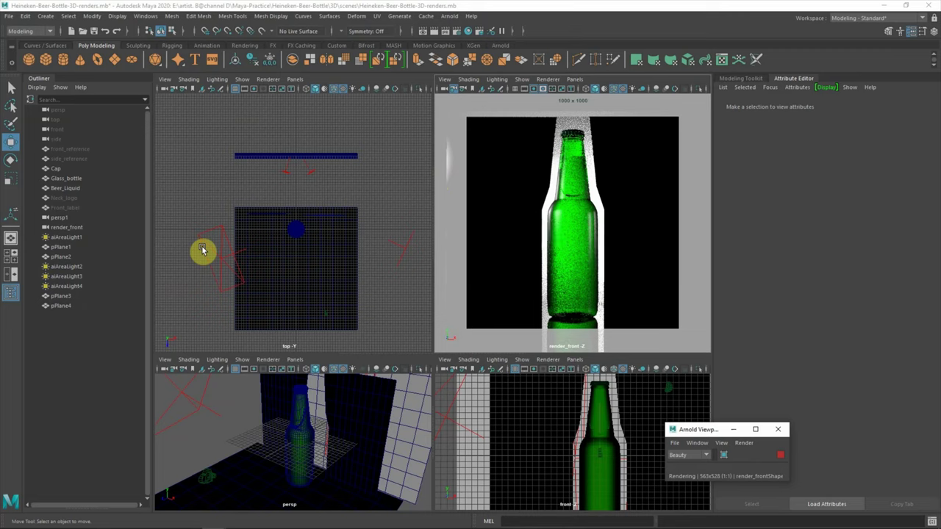
click(61, 305)
Unhide pPlane3 and pPlane4, move both down in the top view, then hide them
key(ctrl+h)
click(221, 275)
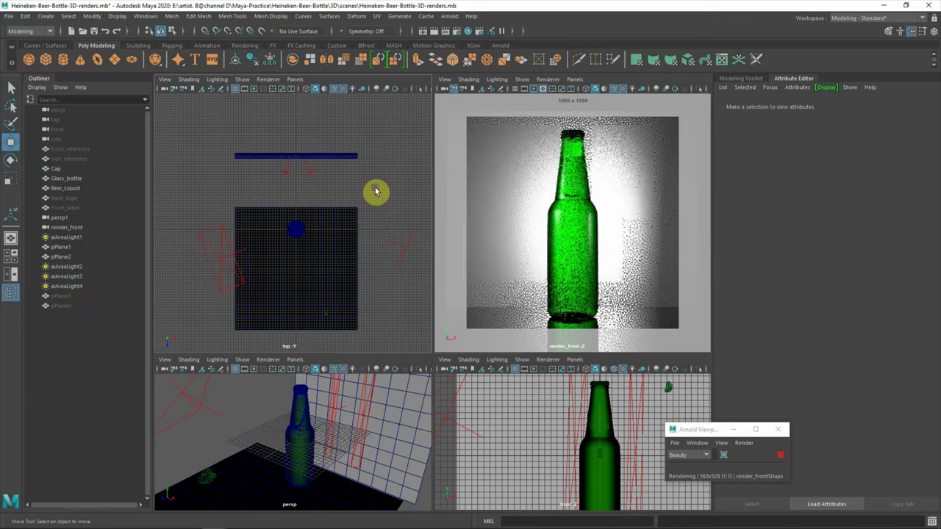
key(h)
click(60, 295)
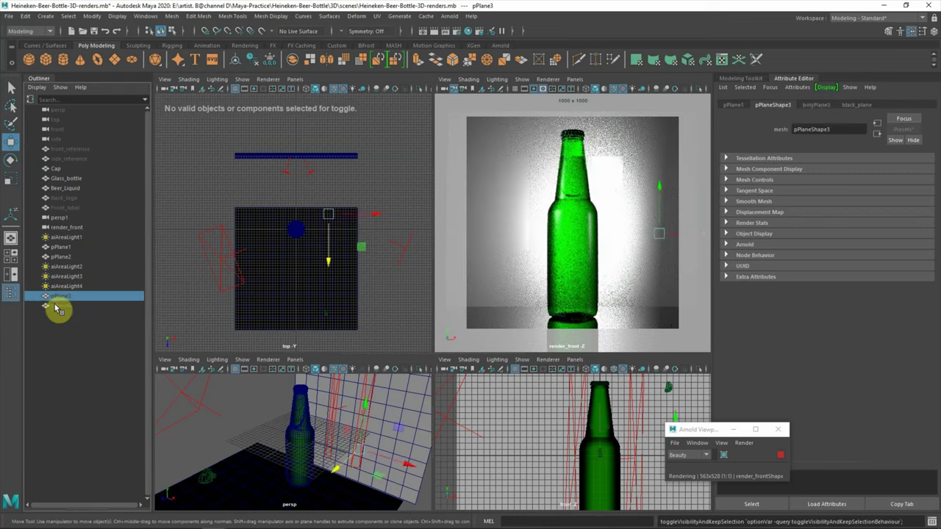
shift+click(60, 305)
key(h)
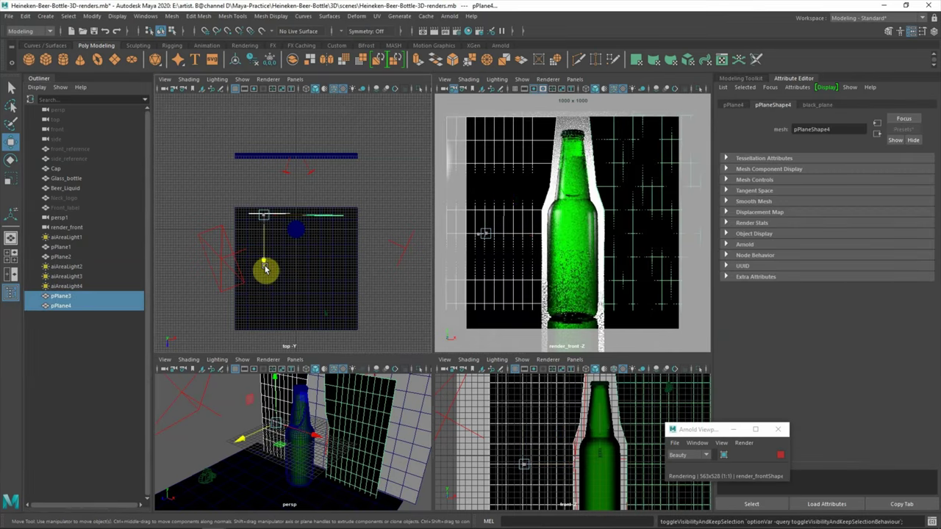
drag(263, 262, 265, 285)
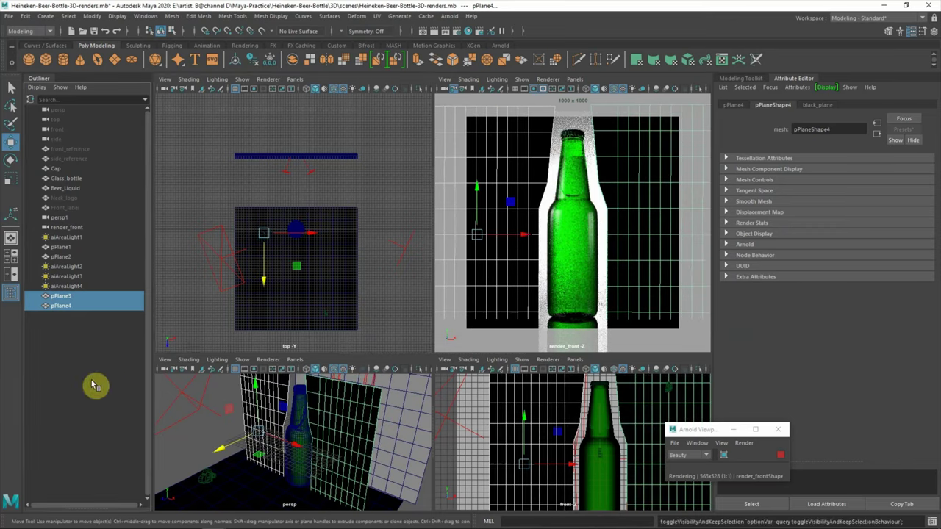
key(ctrl+h)
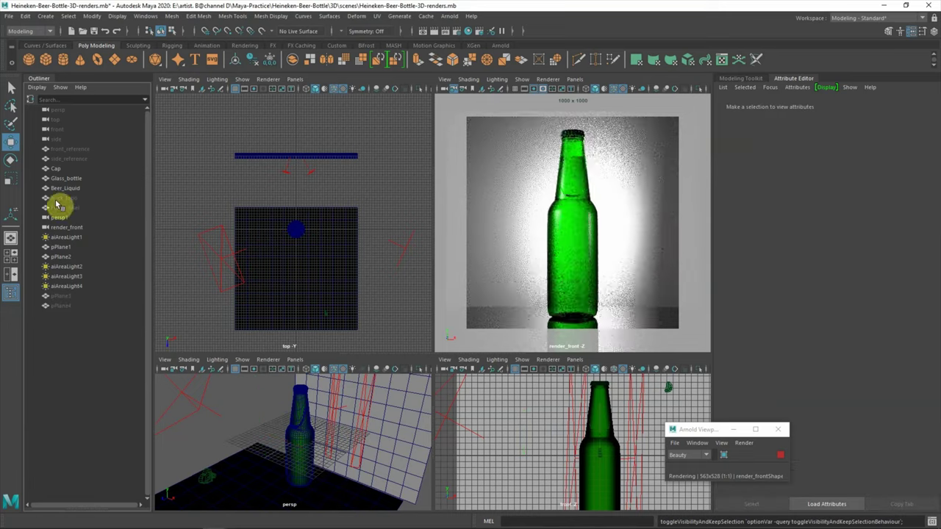
Unhide Neck_logo and assign it a new aiStandardSurface named neck_logo1
click(61, 197)
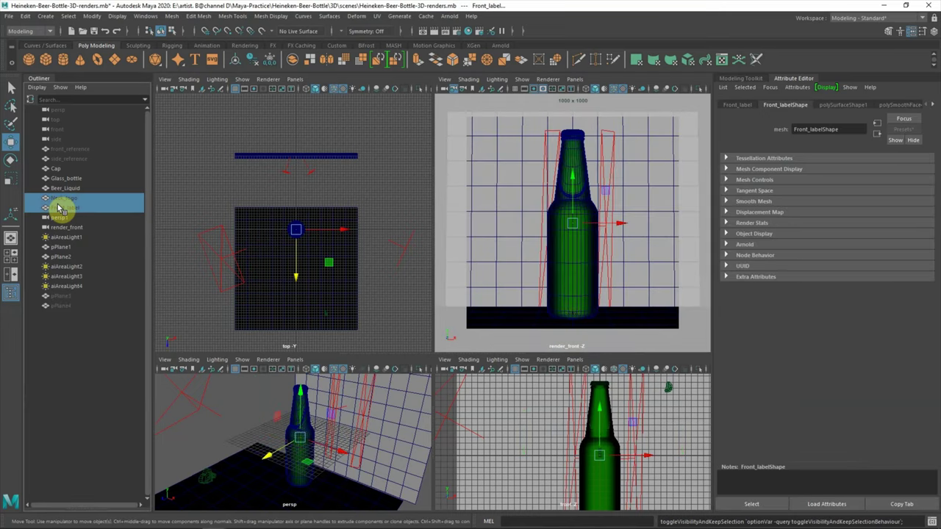
key(shift+h)
click(79, 380)
click(63, 198)
right_click(63, 199)
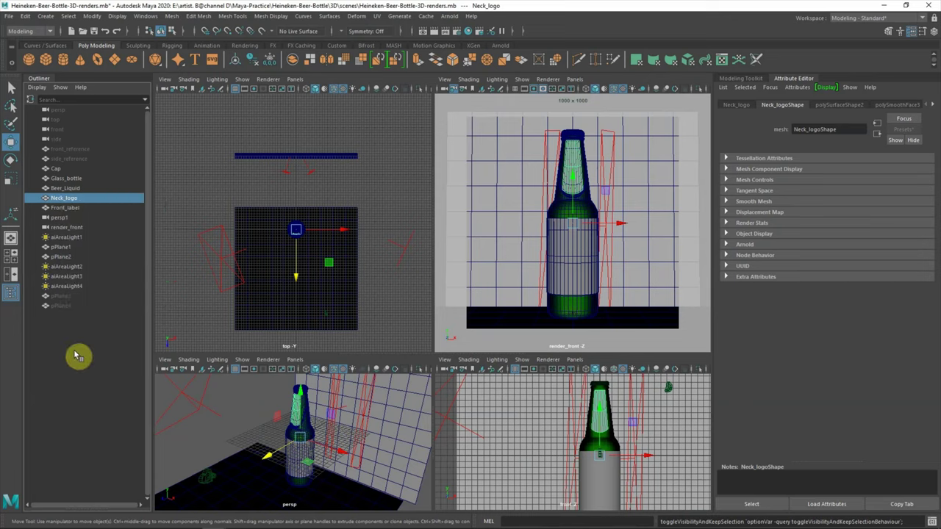
right_drag(573, 157, 593, 389)
click(340, 259)
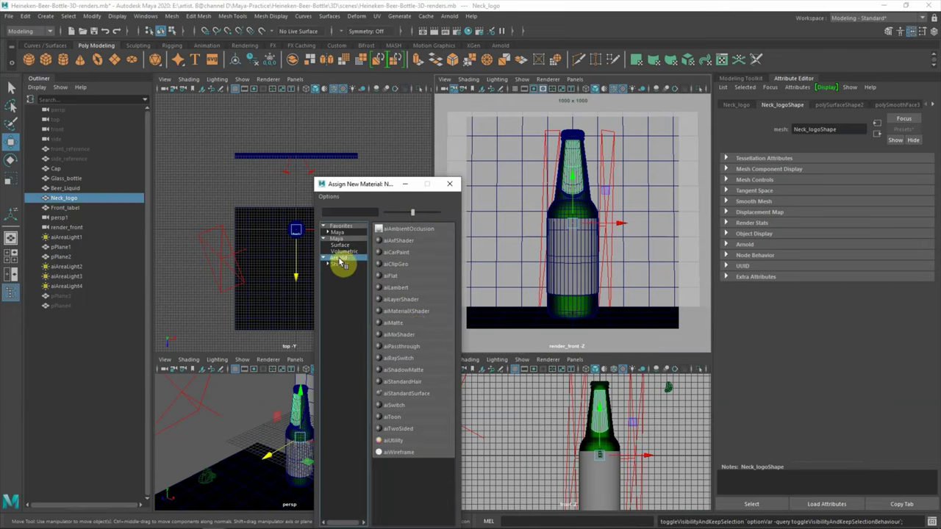
click(412, 393)
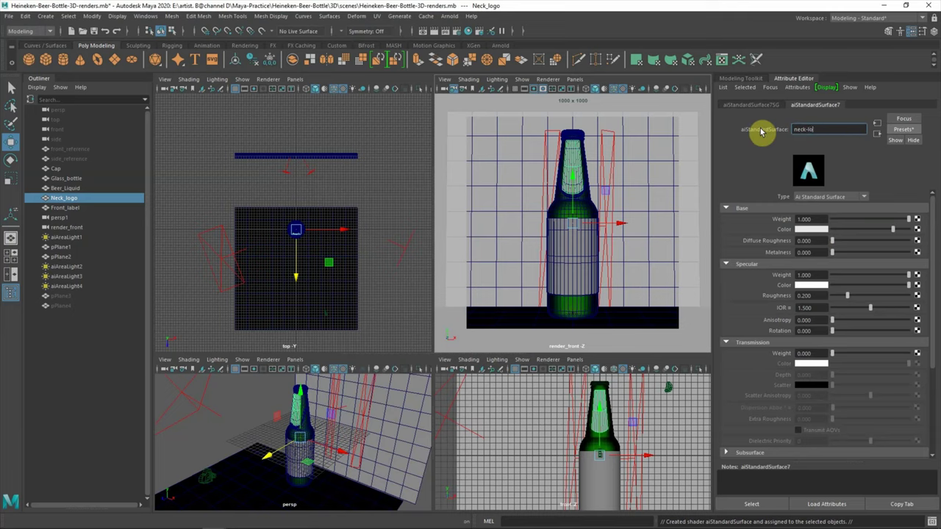
text(go)
key(Return)
Map the base colour to a file texture with Heineken-neck-logo.png and render in Arnold
click(917, 229)
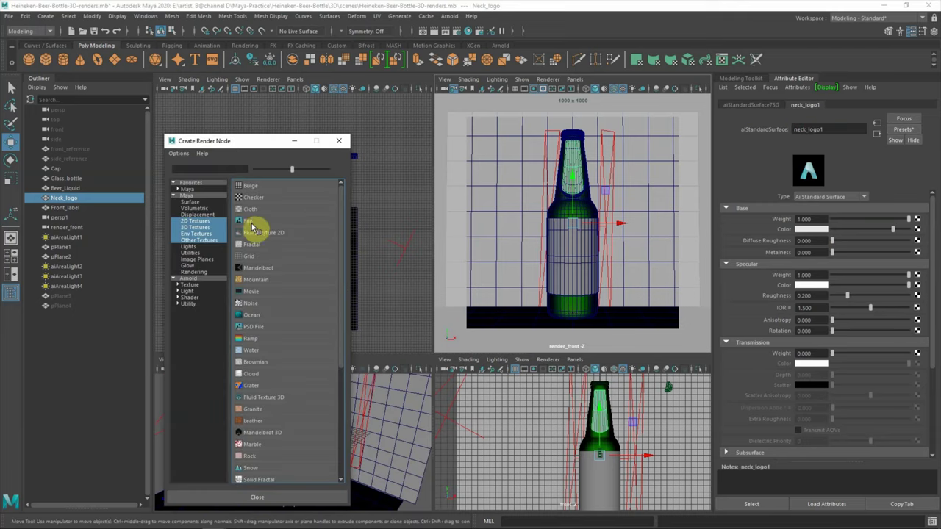
click(251, 225)
click(919, 239)
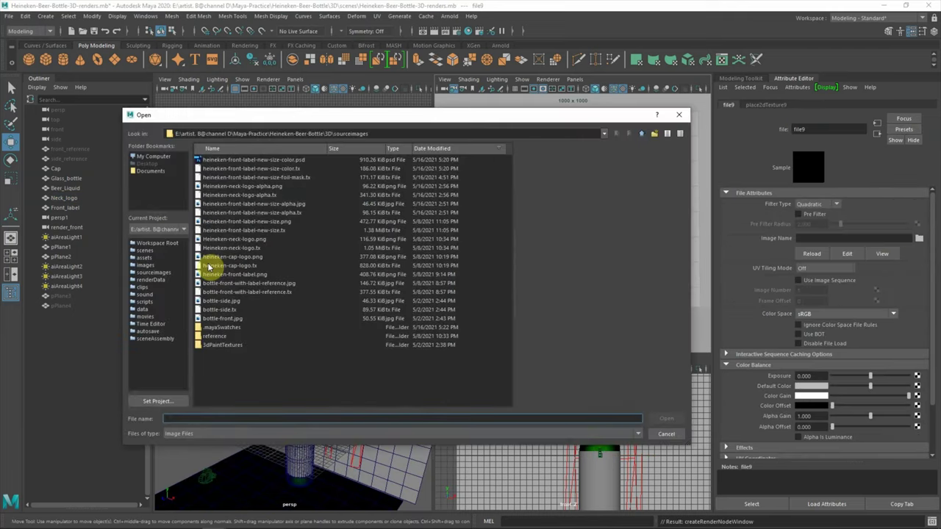
click(264, 196)
click(250, 239)
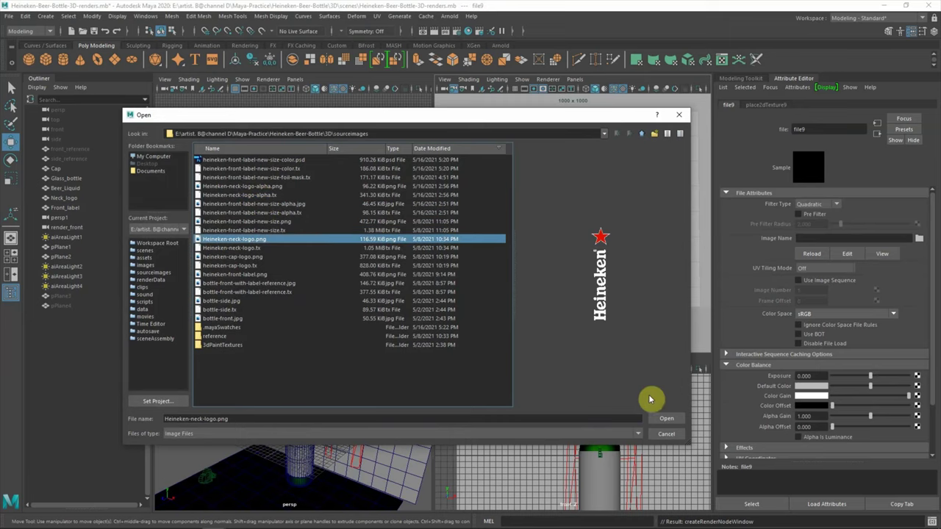
click(664, 419)
click(554, 92)
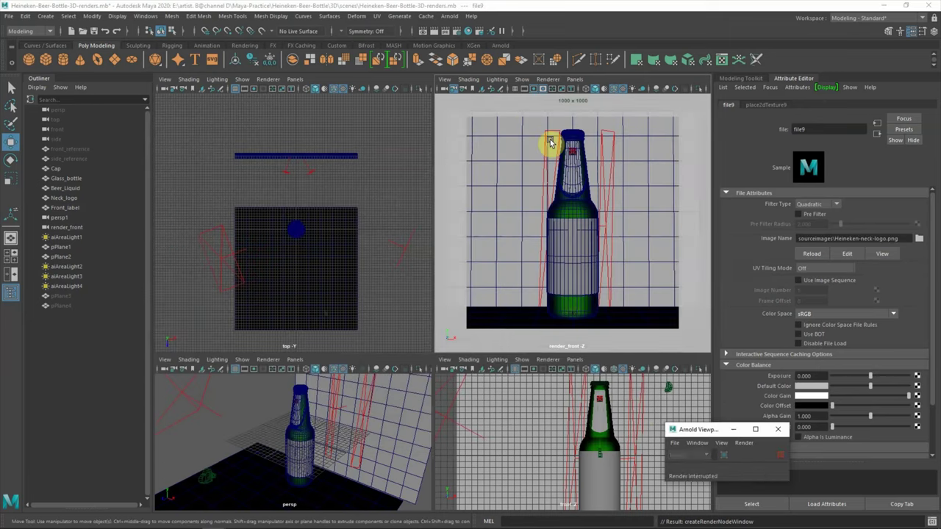
scroll(918, 356, down, 3)
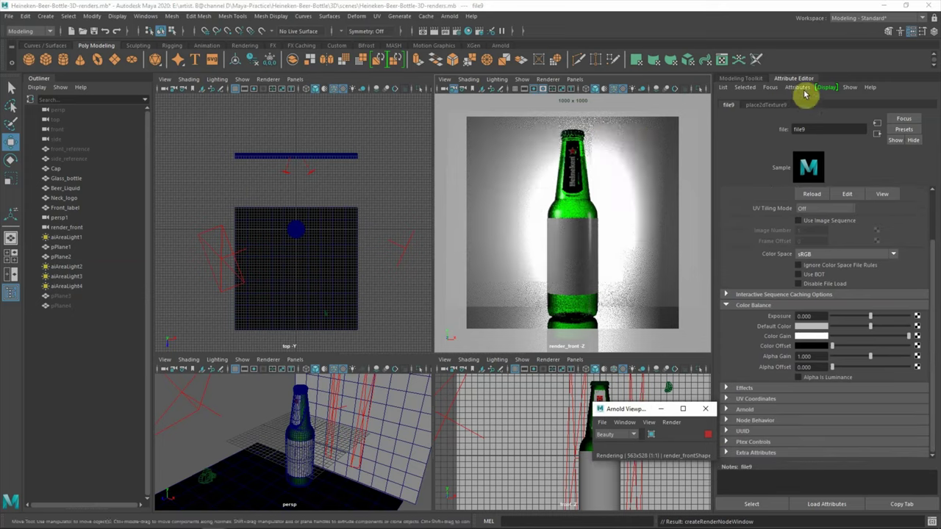
click(46, 330)
Connect a file texture loading Heineken-neck-logo-alpha.png to the Neck_logo material's Opacity
click(65, 198)
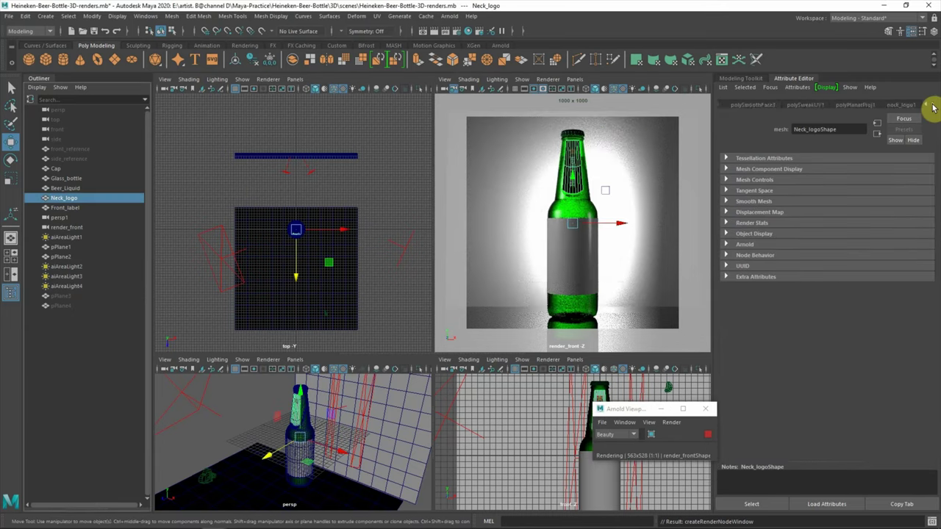
click(928, 105)
scroll(931, 374, down, 3)
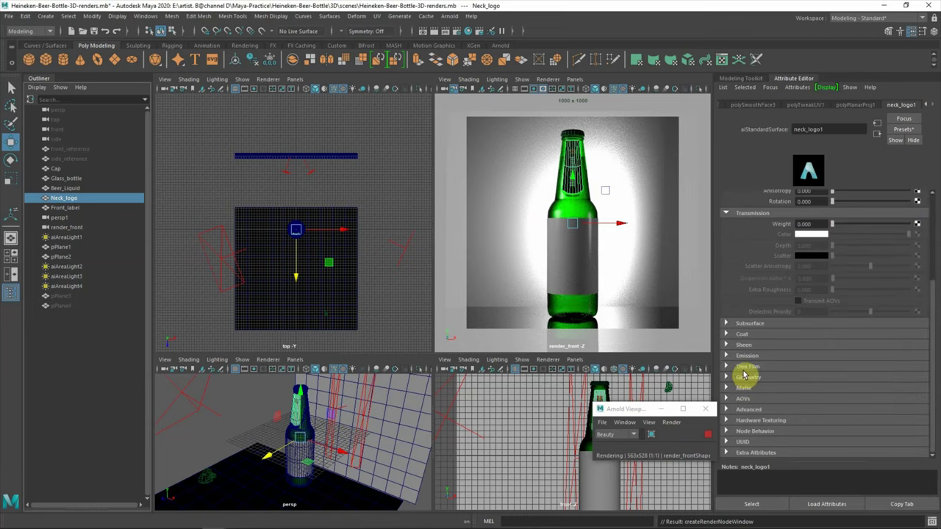
click(744, 376)
click(916, 398)
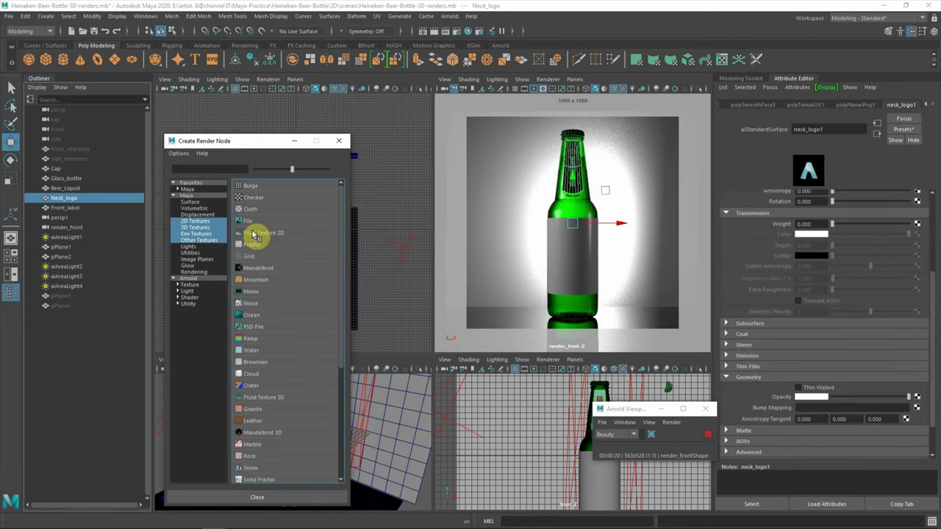
click(253, 236)
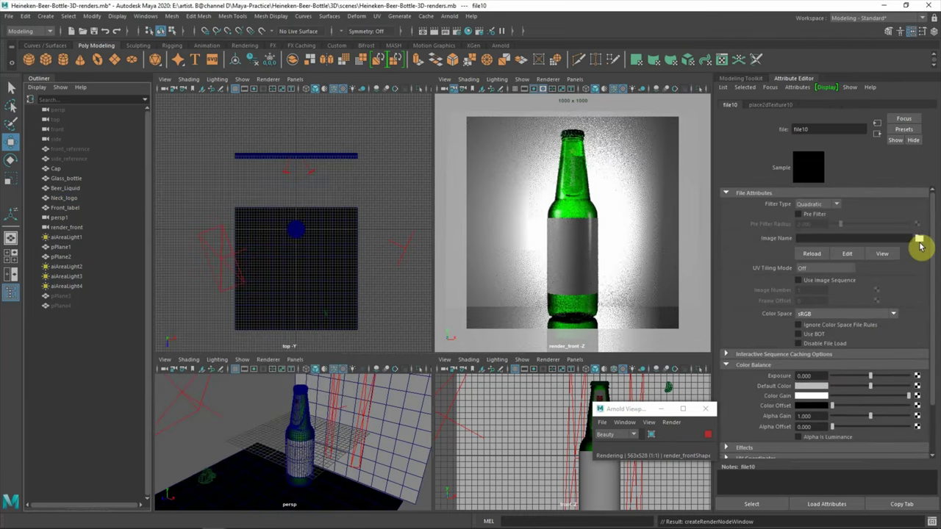
click(919, 239)
click(263, 187)
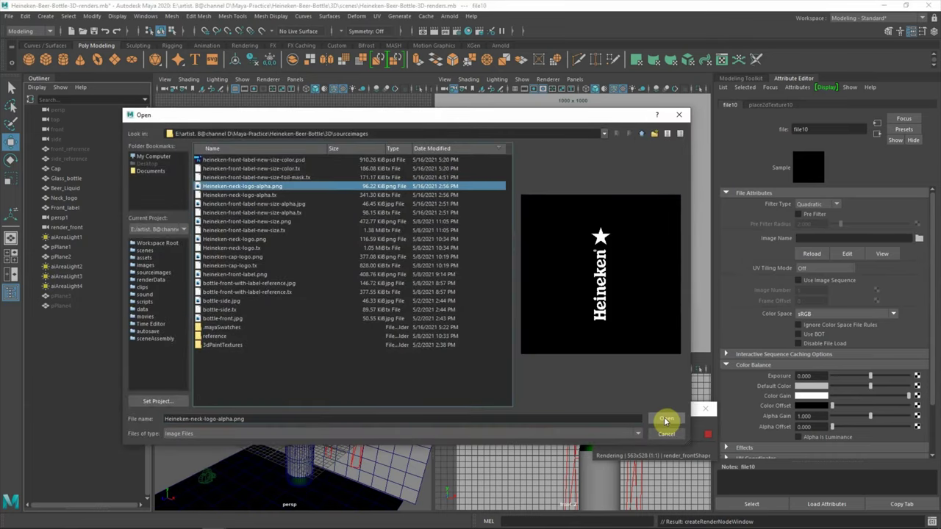
click(665, 420)
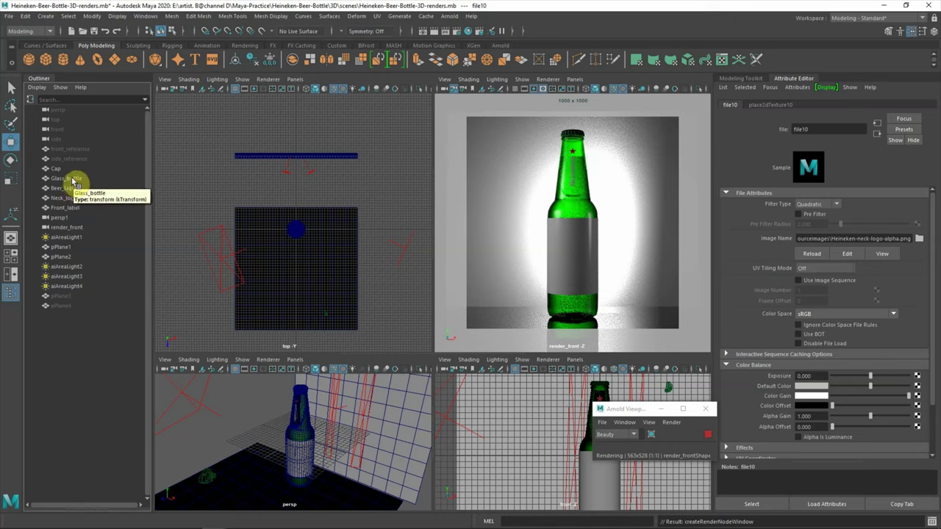
click(65, 208)
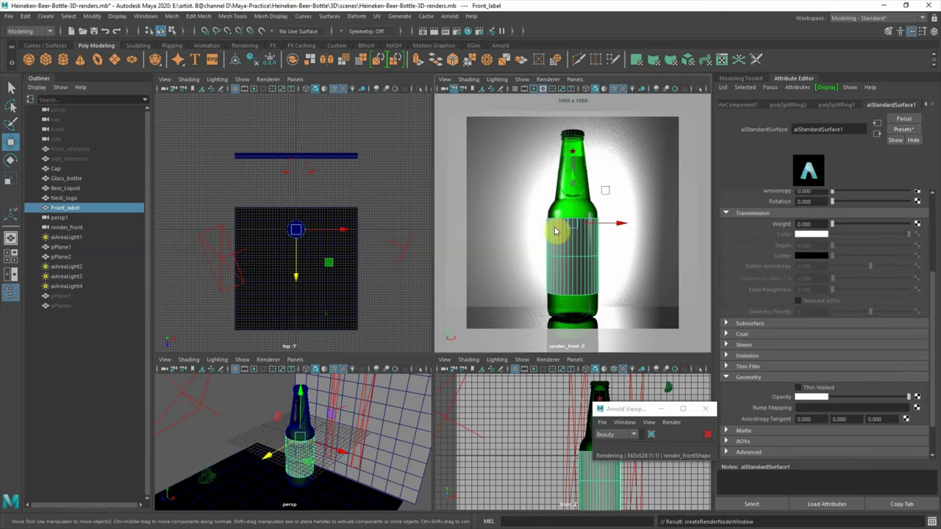
Assign Front_label a new aiStandardSurface with heineken-front-label-new-size.png as base colour
right_drag(555, 231, 578, 467)
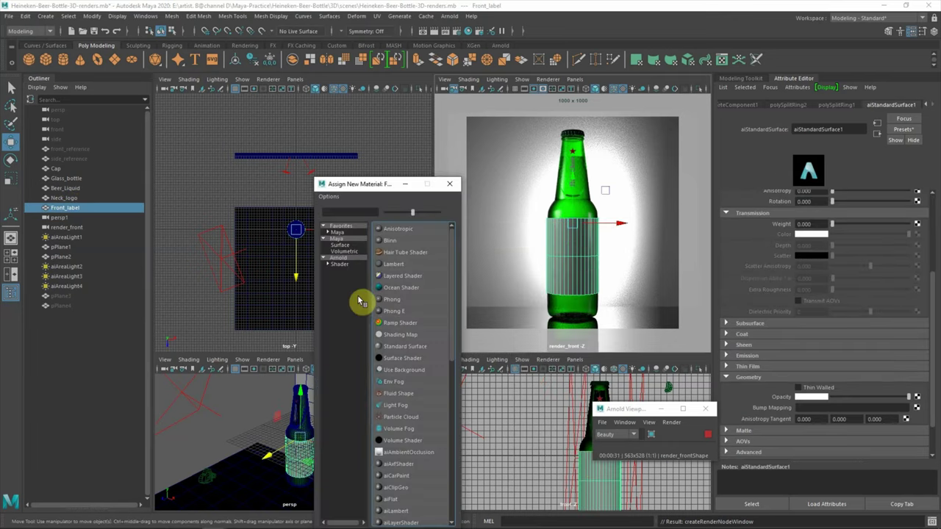
click(338, 258)
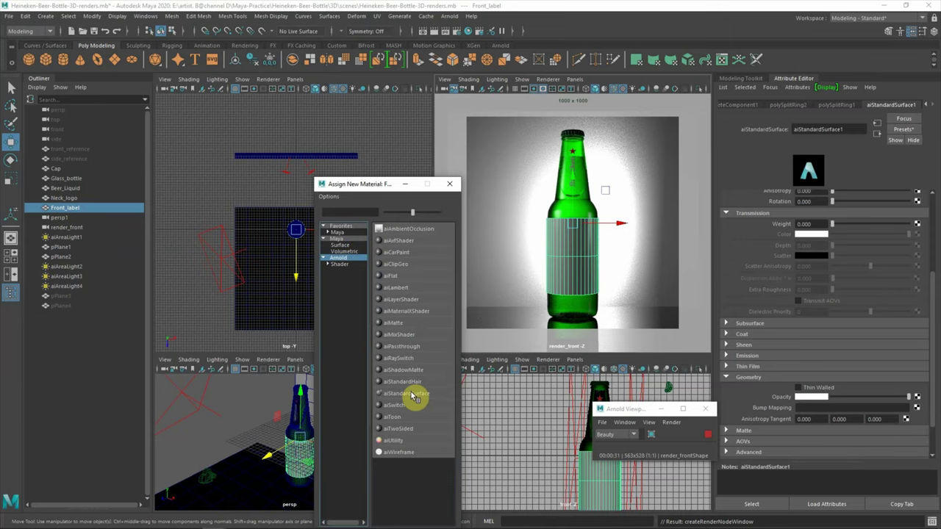
click(411, 395)
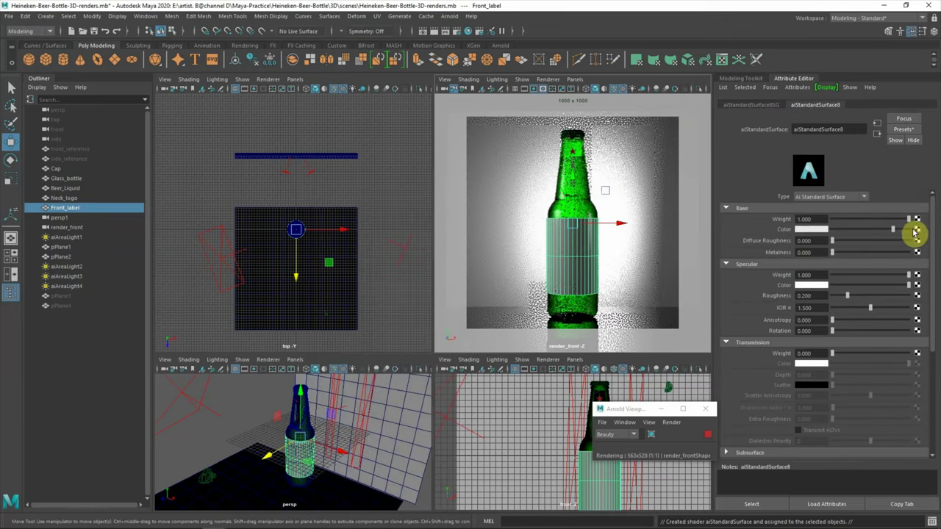
click(916, 230)
click(291, 235)
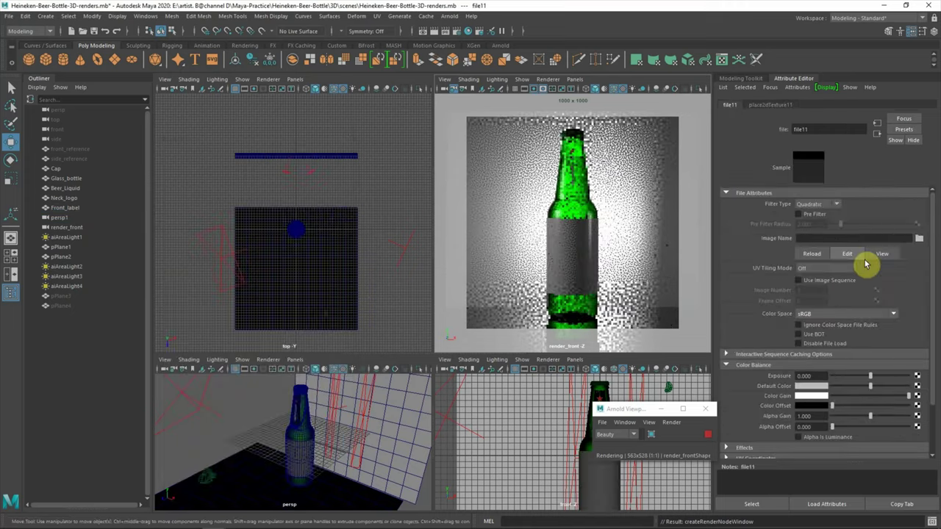
click(919, 238)
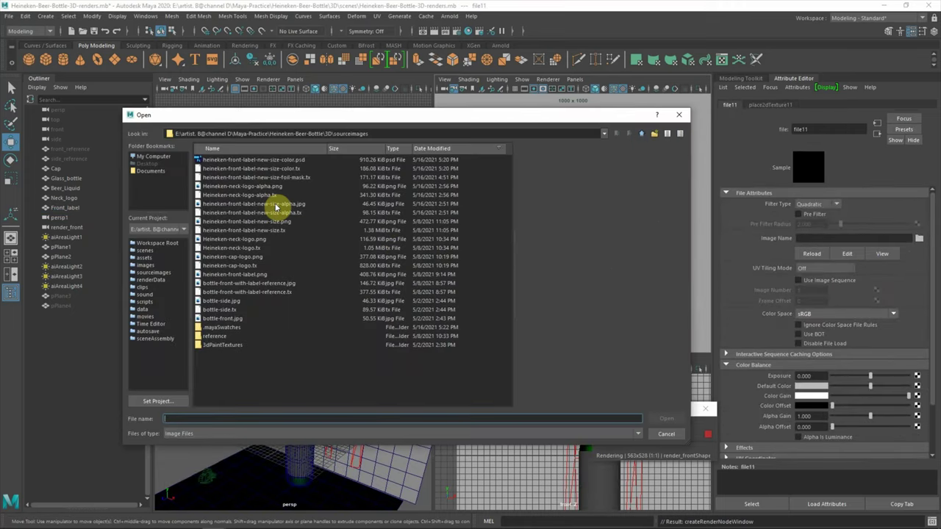
click(265, 224)
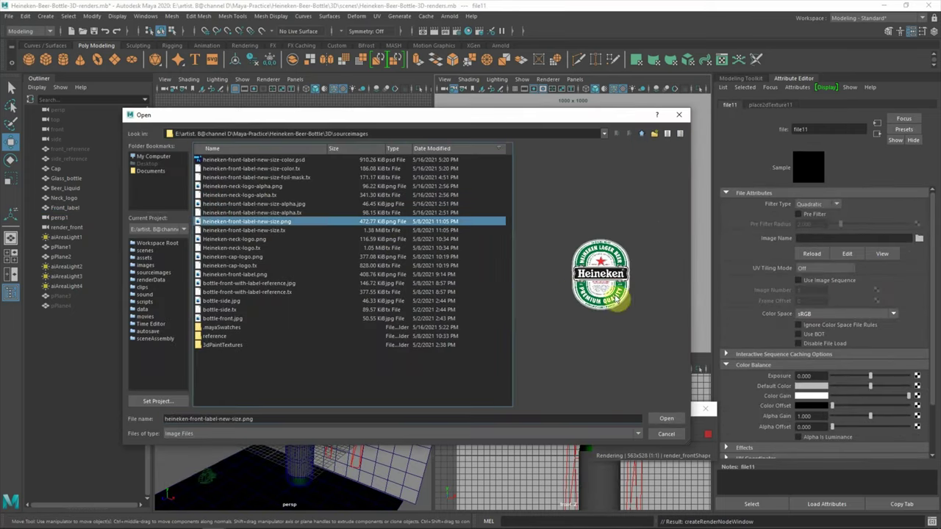
click(666, 419)
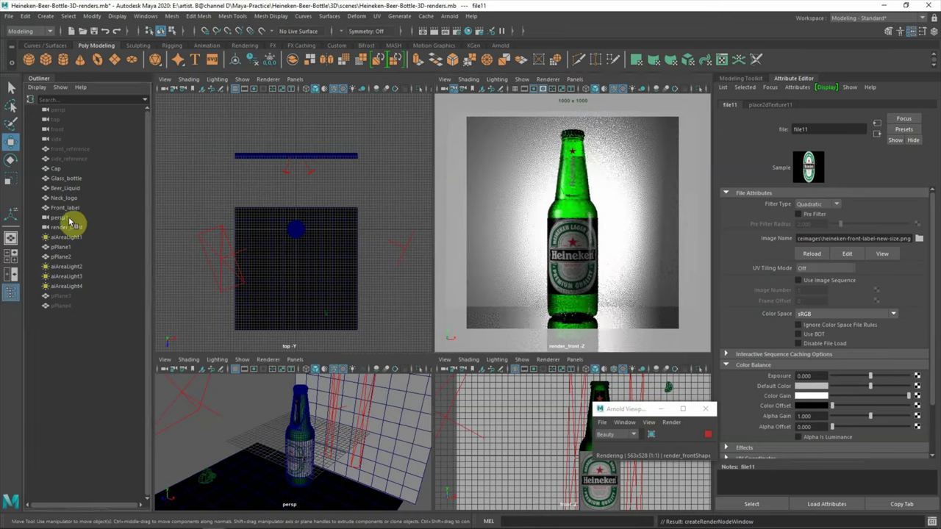
Rename the front label's material to Label
click(65, 207)
drag(843, 130, 764, 131)
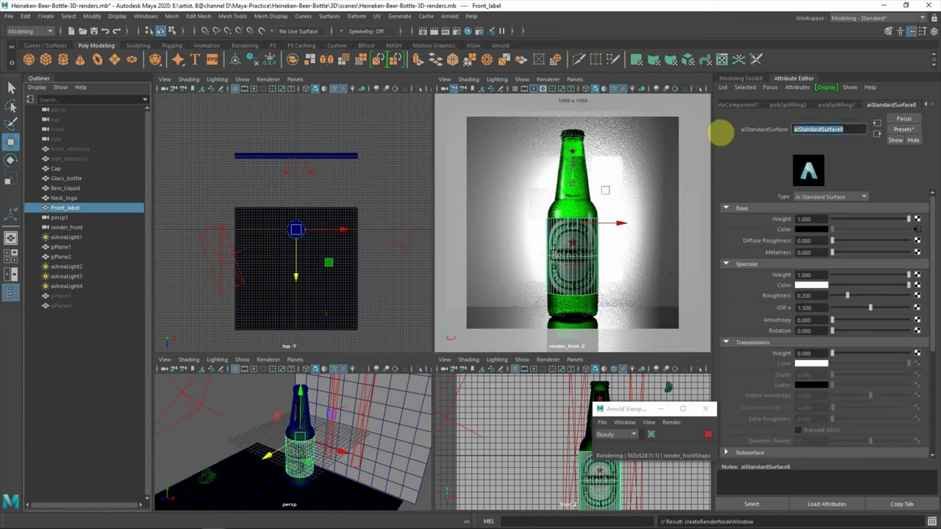
text(Label)
key(Return)
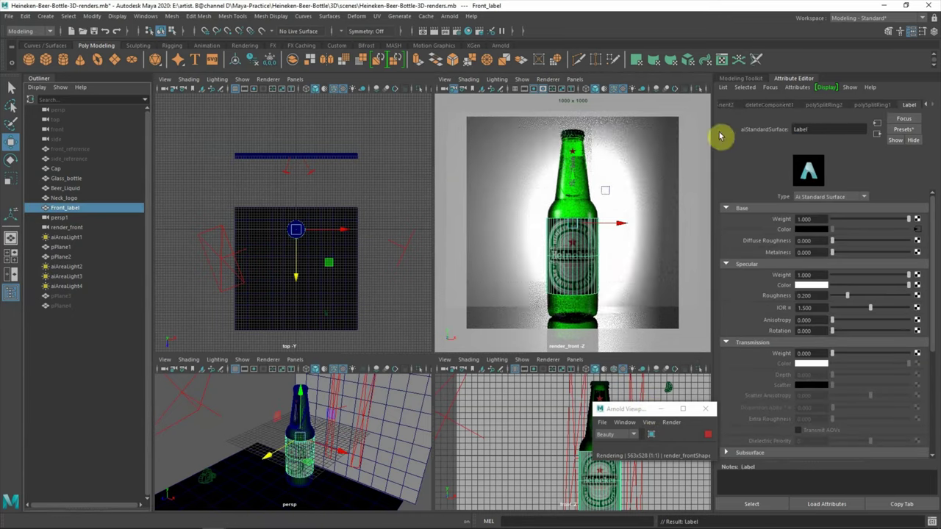
Map Label's Opacity to a file texture loading heineken-front-label-new-size-alpha.jpg
drag(932, 240, 714, 367)
click(913, 355)
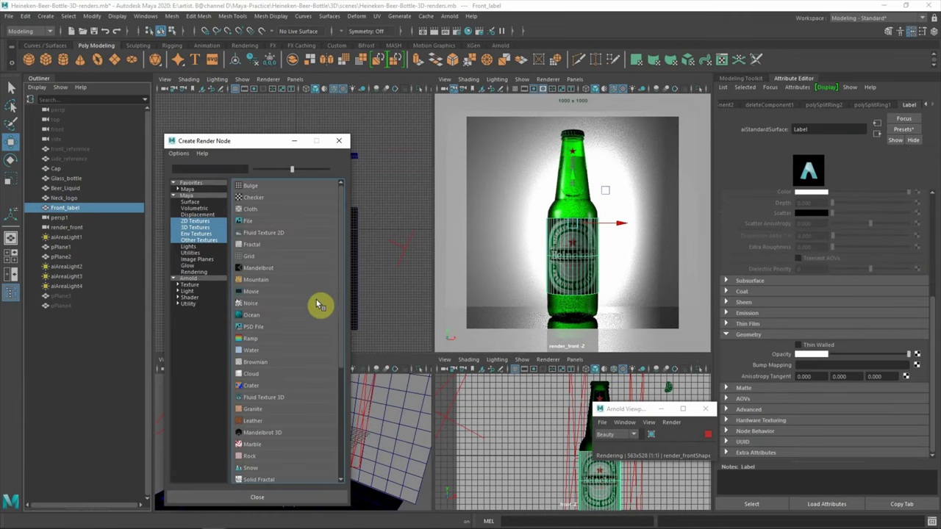
click(261, 233)
click(919, 238)
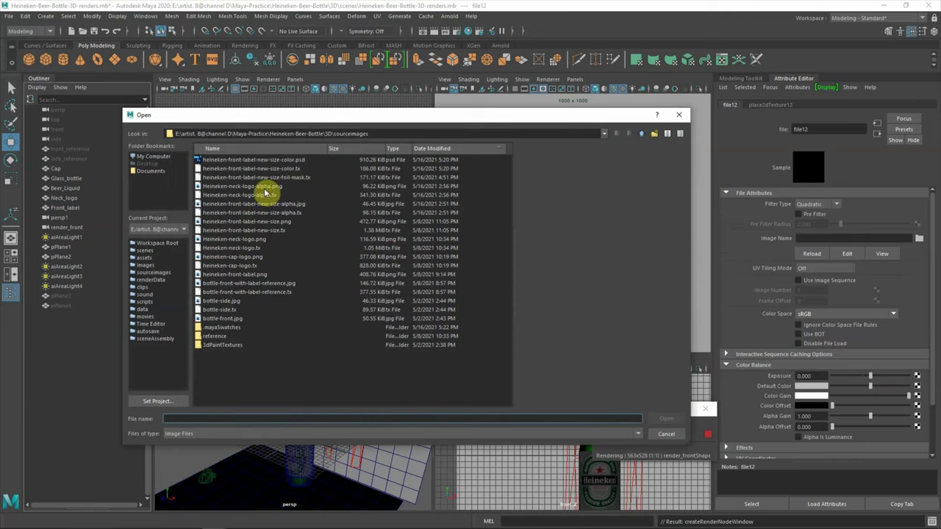
click(267, 205)
click(666, 419)
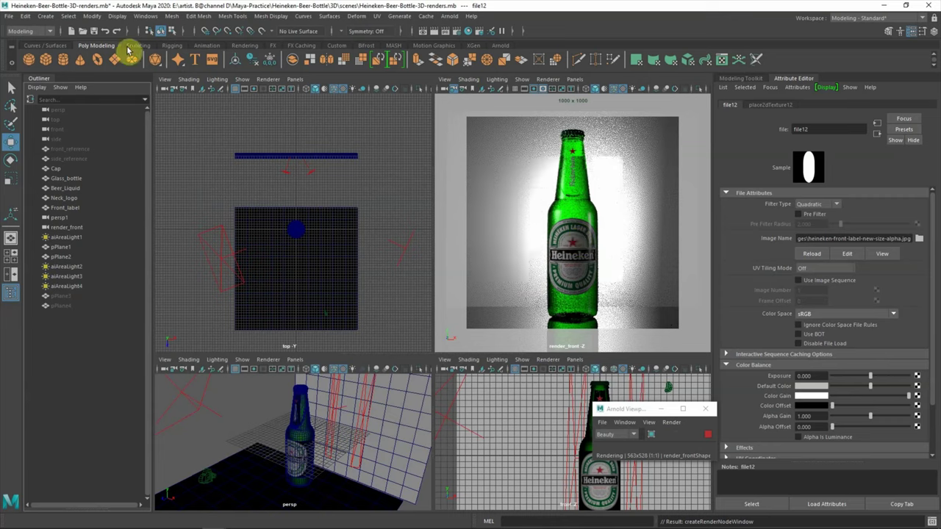
click(45, 16)
mouse_move(60, 70)
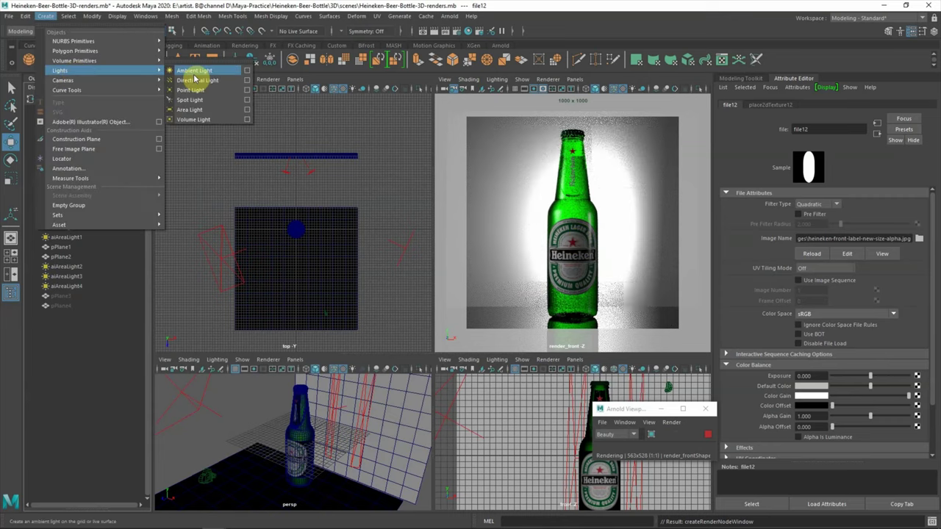
Create an area light and move it in front of the bottle
click(189, 110)
key(w)
drag(296, 230, 304, 316)
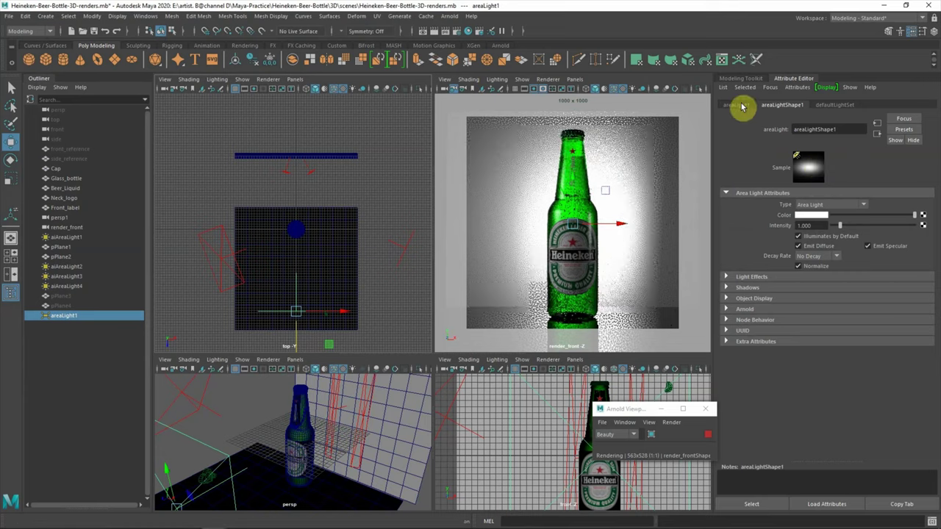
Convert it to an Arnold area light, settling on intensity 40 and exposure 6
click(815, 206)
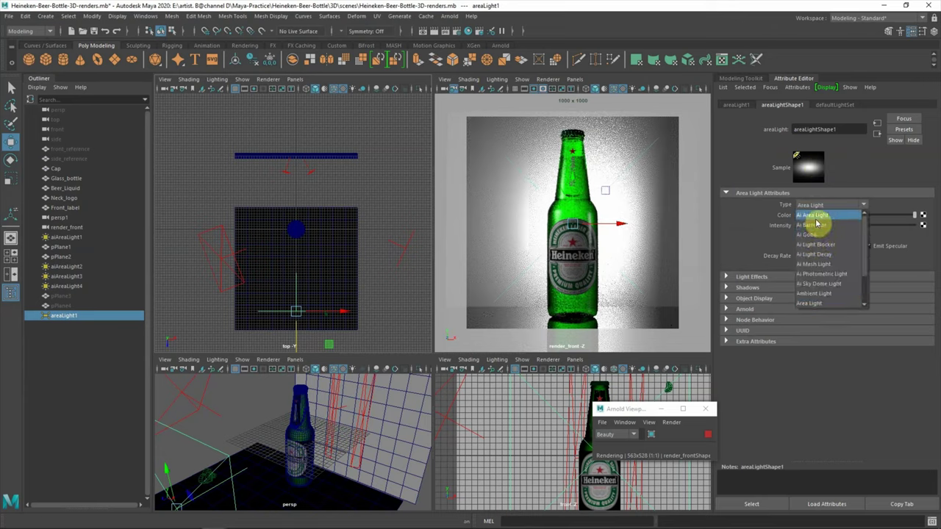
click(815, 215)
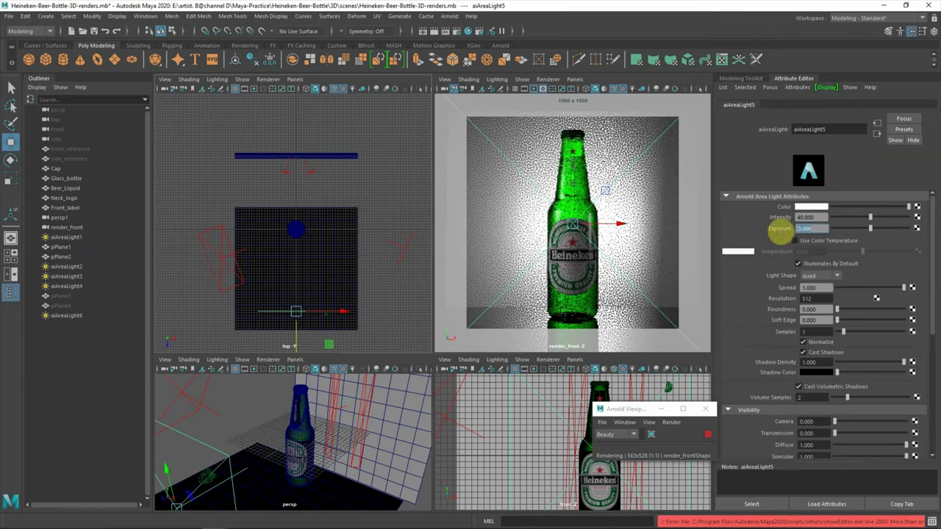
text(5)
key(Return)
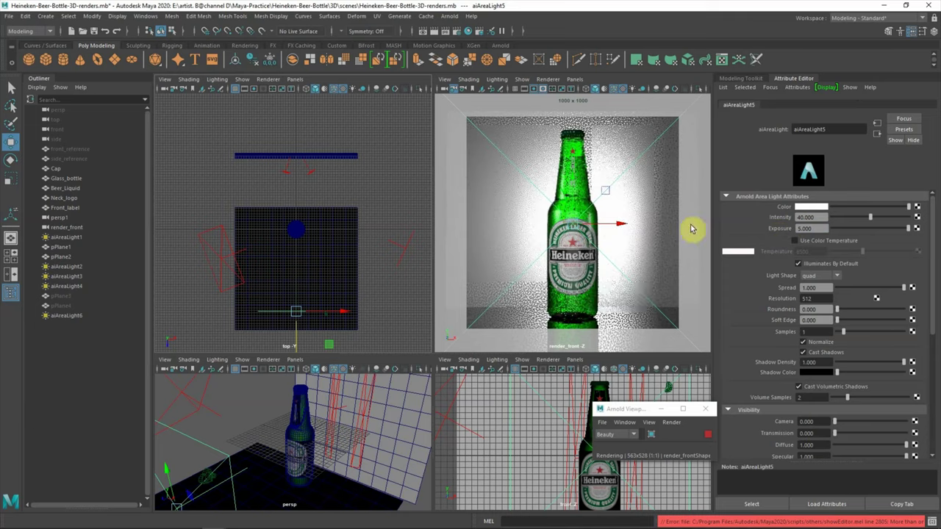
click(809, 218)
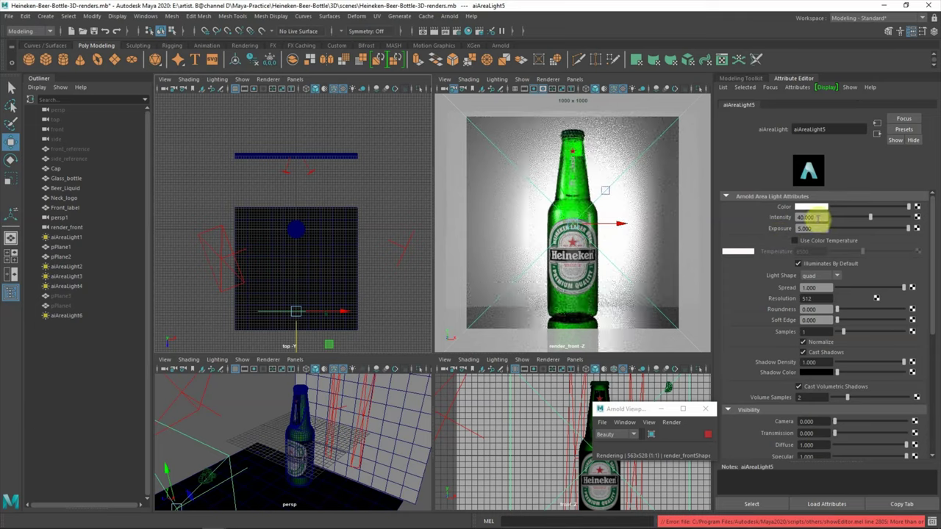
click(803, 228)
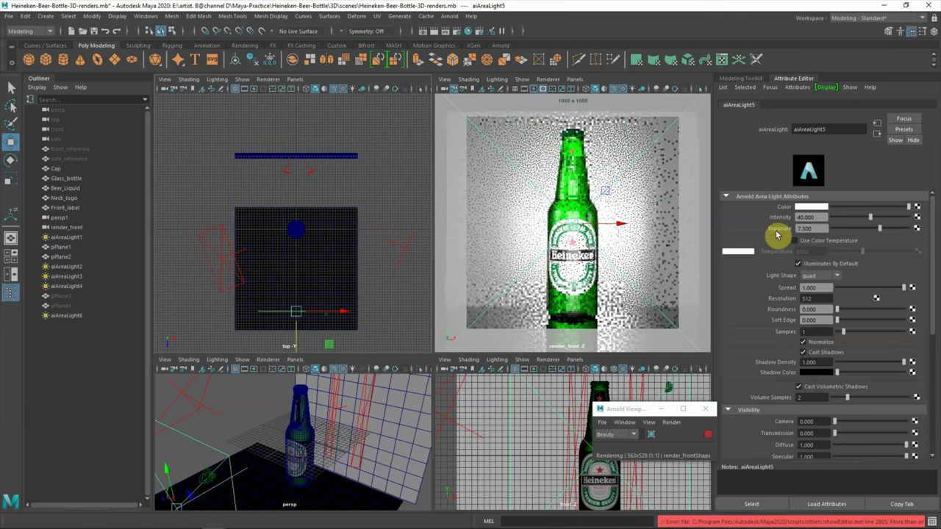
text(4)
key(Return)
text(6.5)
key(Return)
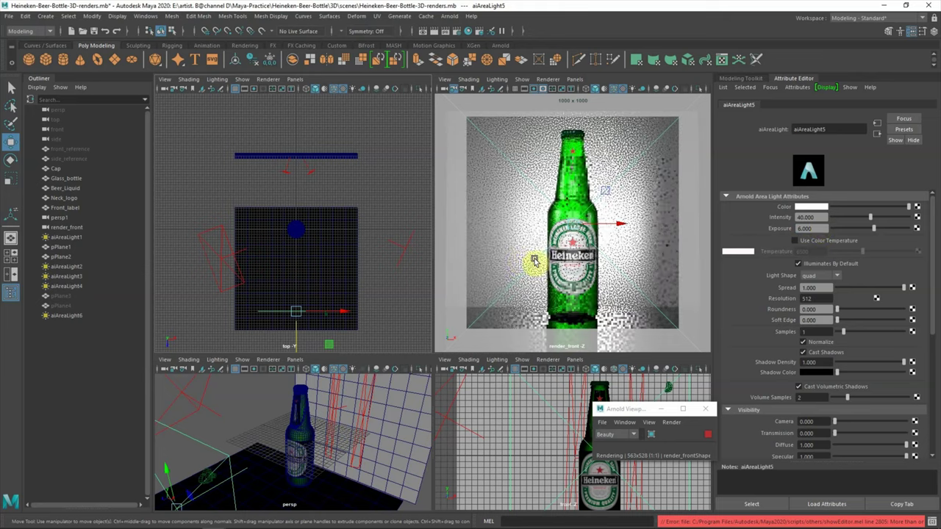
Toggle aiAreaLight6's selection to judge the render, then bring up Relationship Editors
click(399, 174)
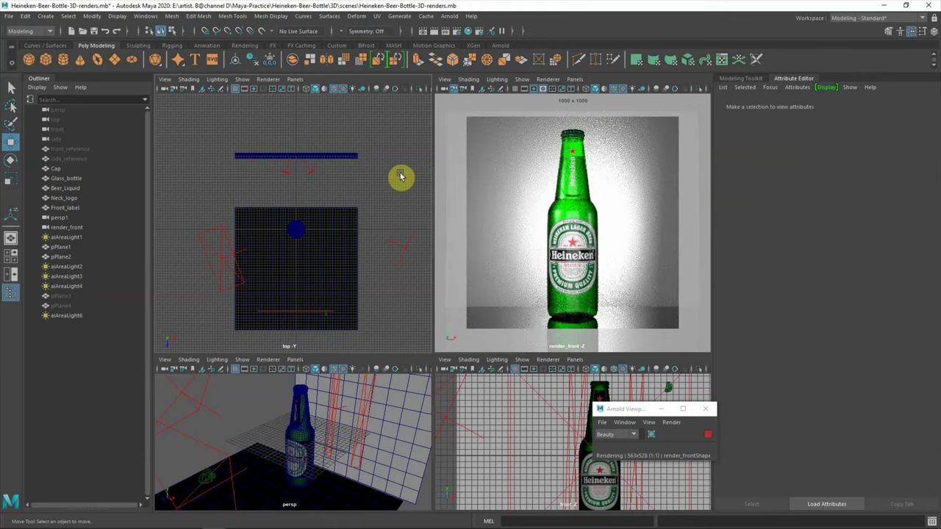
click(304, 314)
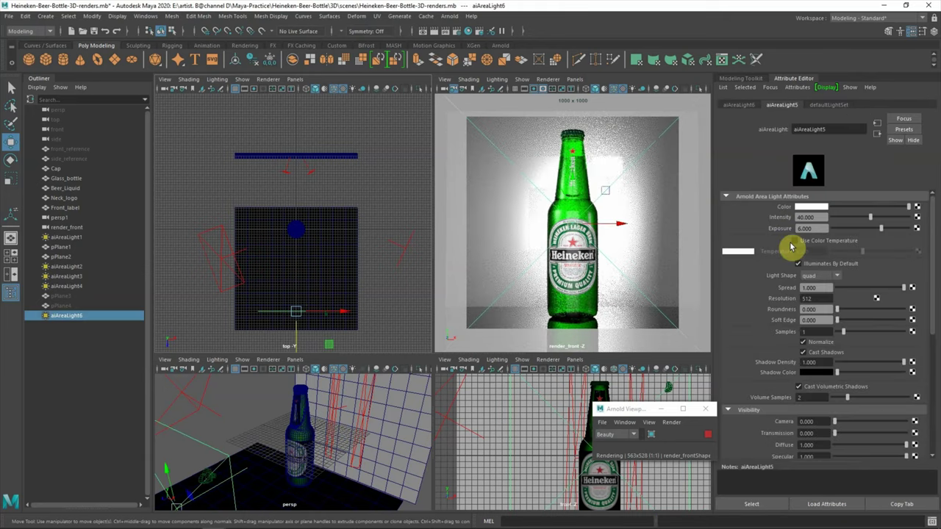
click(378, 155)
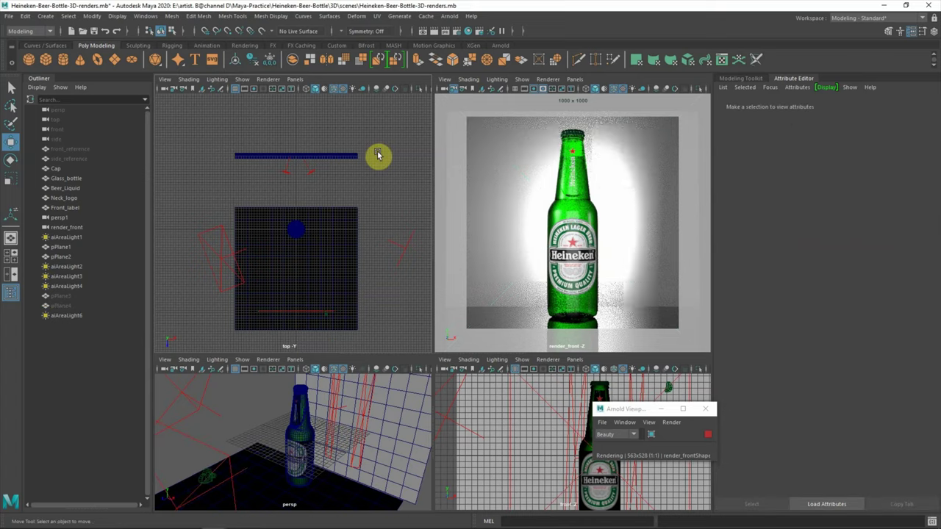
click(313, 317)
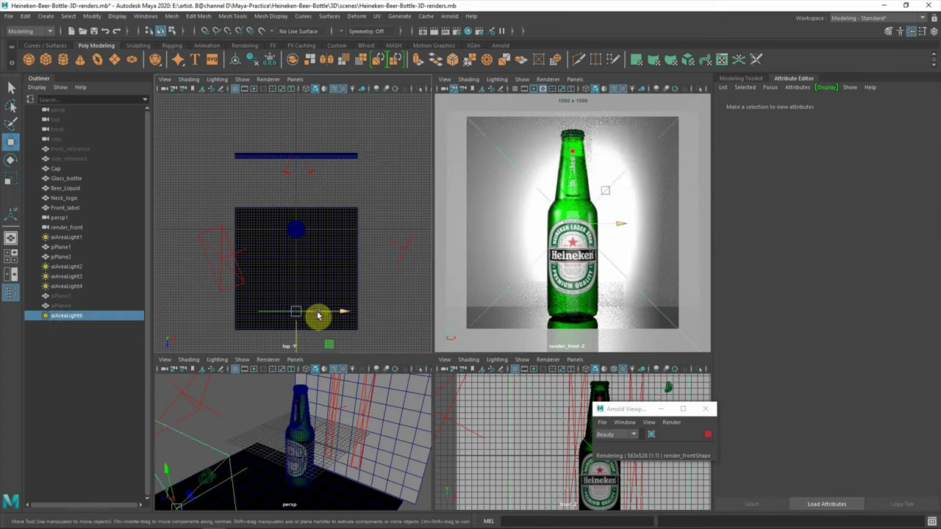
click(170, 16)
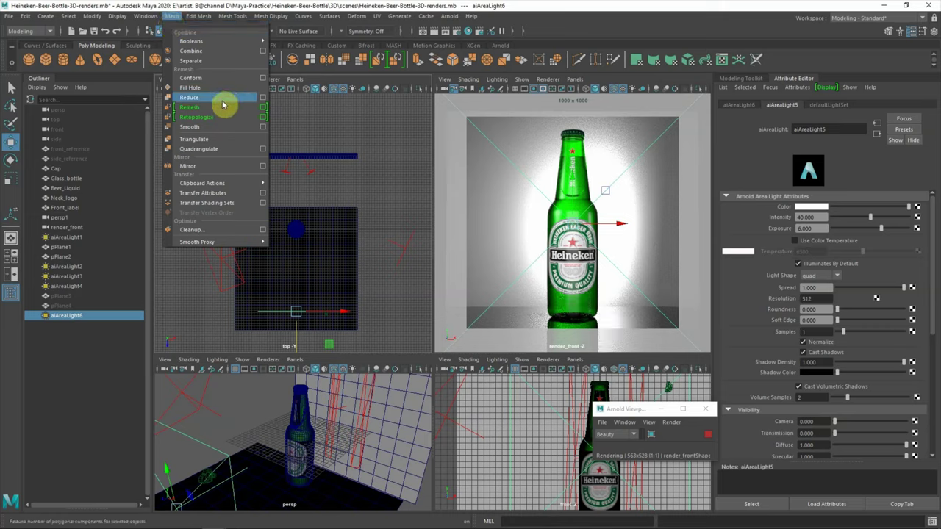
click(144, 15)
mouse_move(174, 90)
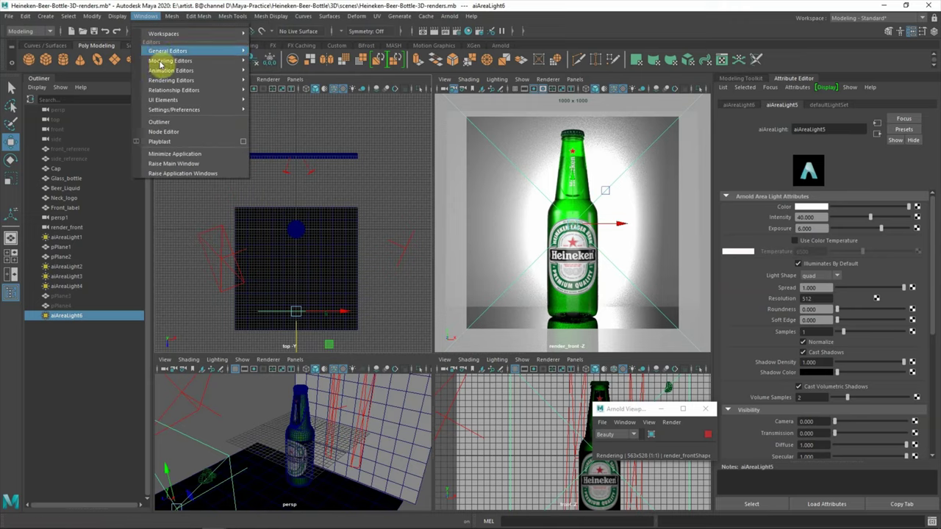
In Light Centric linking, link aiAreaLight6 to Neck_logo and Front_label
click(372, 153)
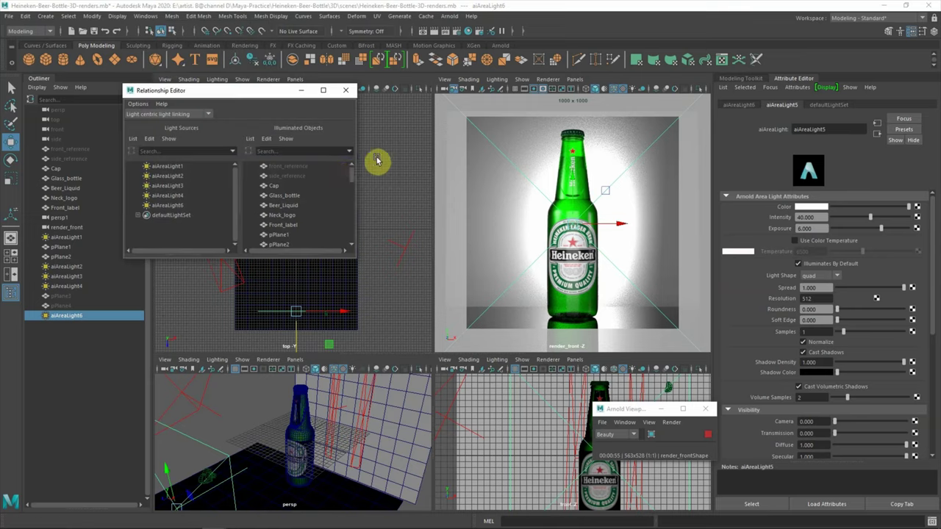
drag(322, 262, 322, 335)
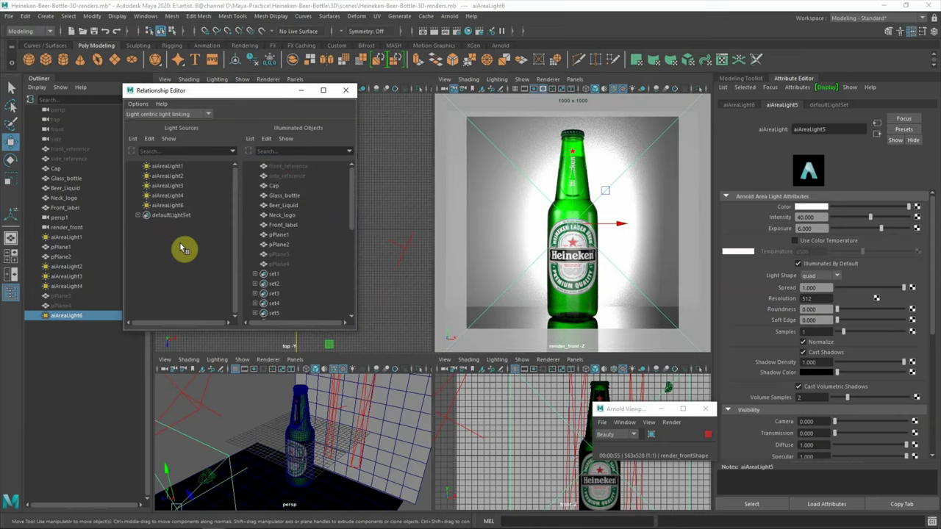
mouse_move(216, 91)
mouse_down()
mouse_move(189, 122)
mouse_move(220, 118)
mouse_up()
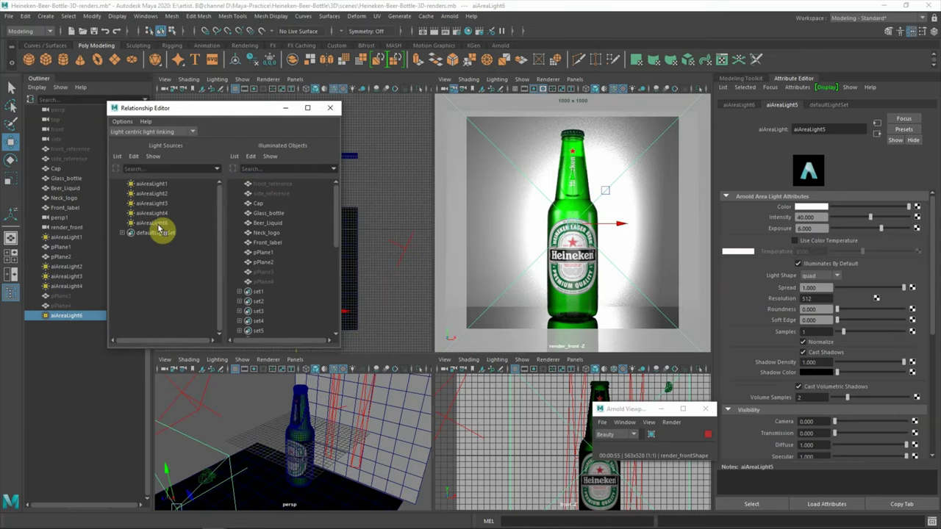
click(154, 223)
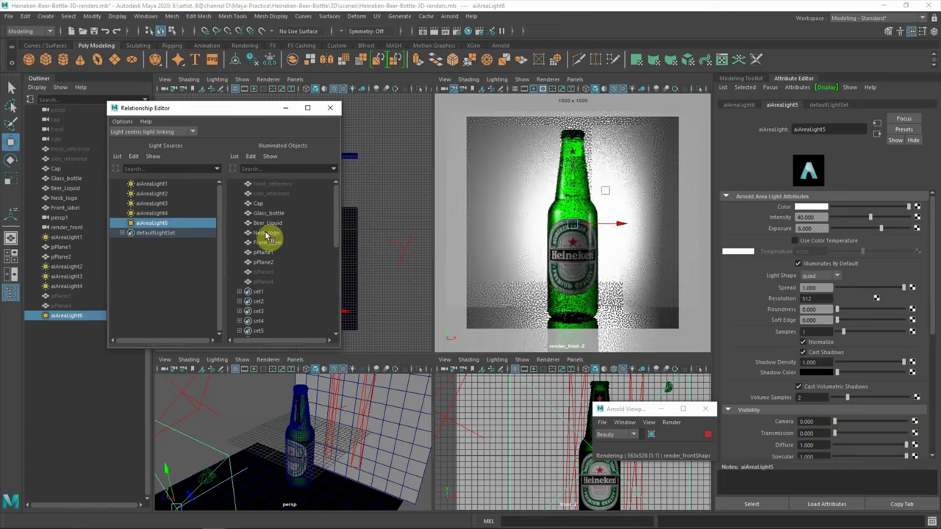
click(270, 232)
click(270, 243)
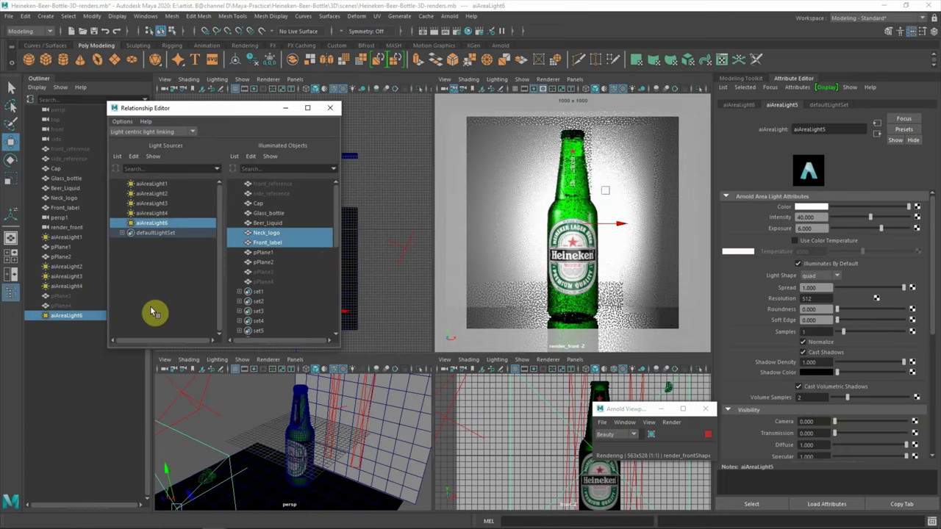
click(330, 107)
Reselect aiAreaLight6 and try different intensity values, then select Neck_logo
click(67, 315)
click(806, 218)
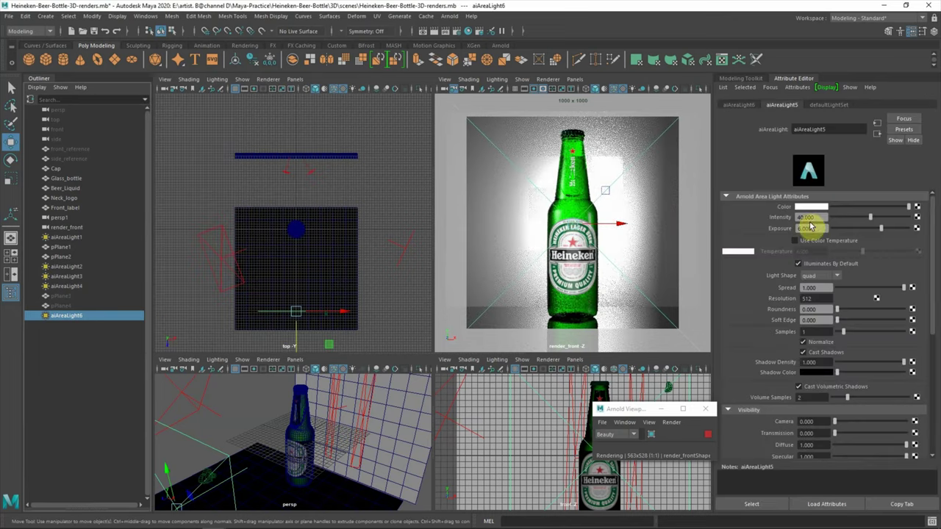
mouse_move(870, 219)
mouse_down()
mouse_move(900, 228)
mouse_move(870, 221)
mouse_up()
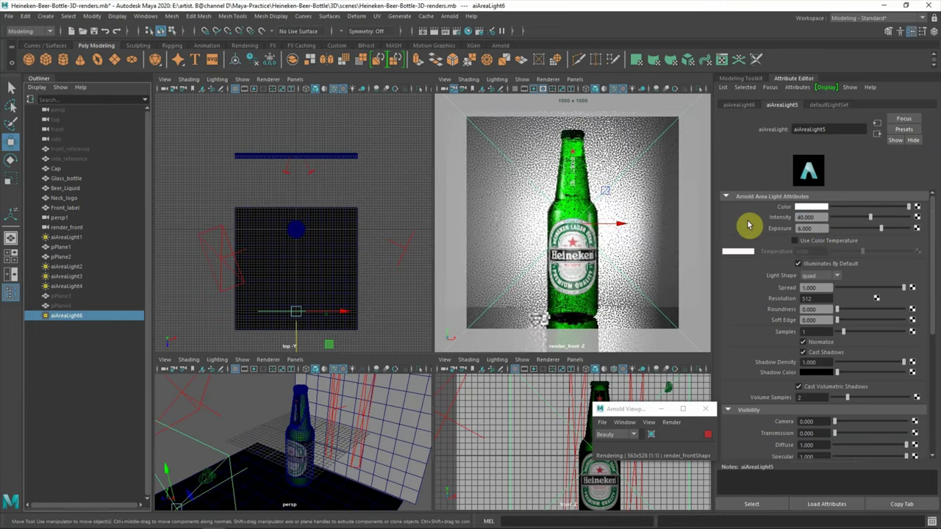
click(105, 323)
click(66, 199)
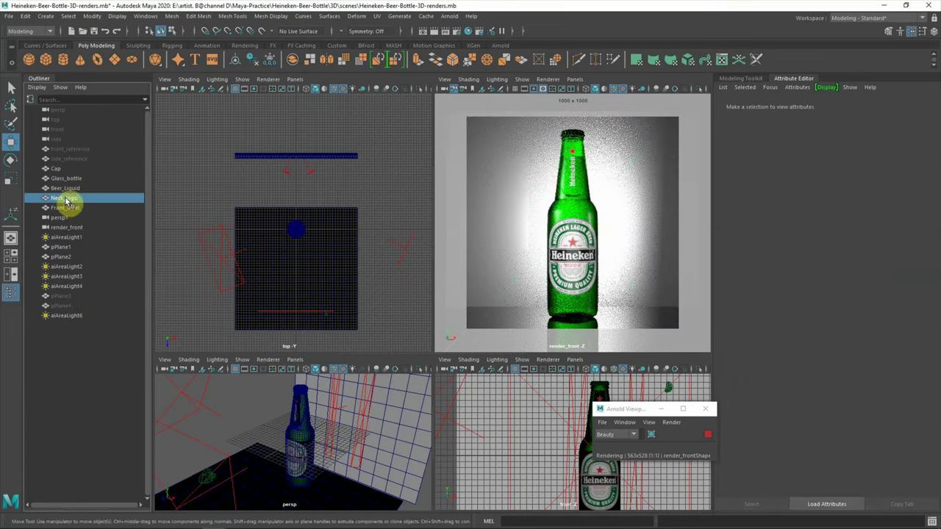
Select Front_label and add some metalness to the Label shader
click(66, 179)
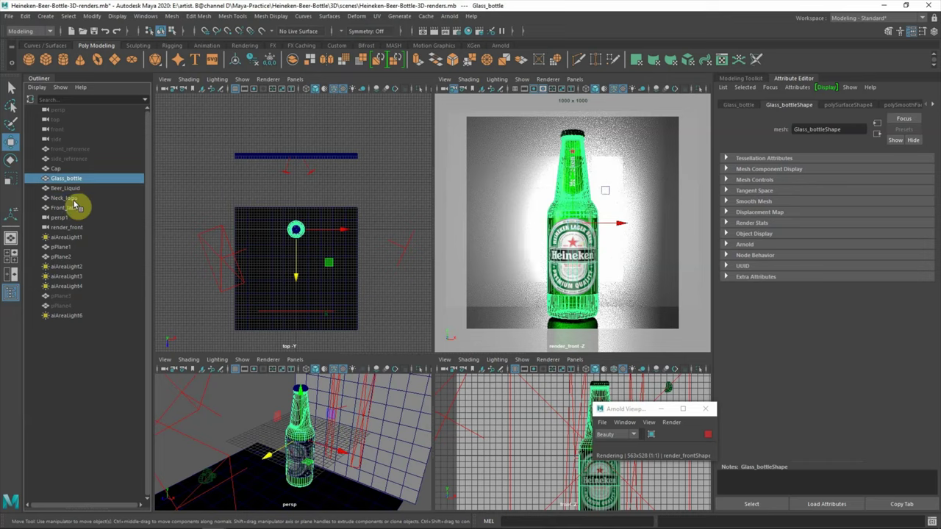
click(74, 208)
click(931, 105)
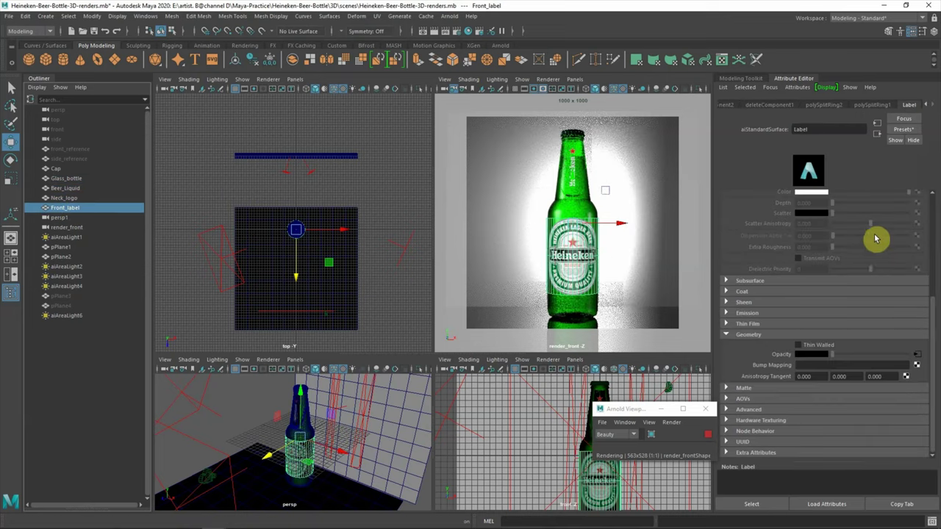
drag(935, 284, 930, 205)
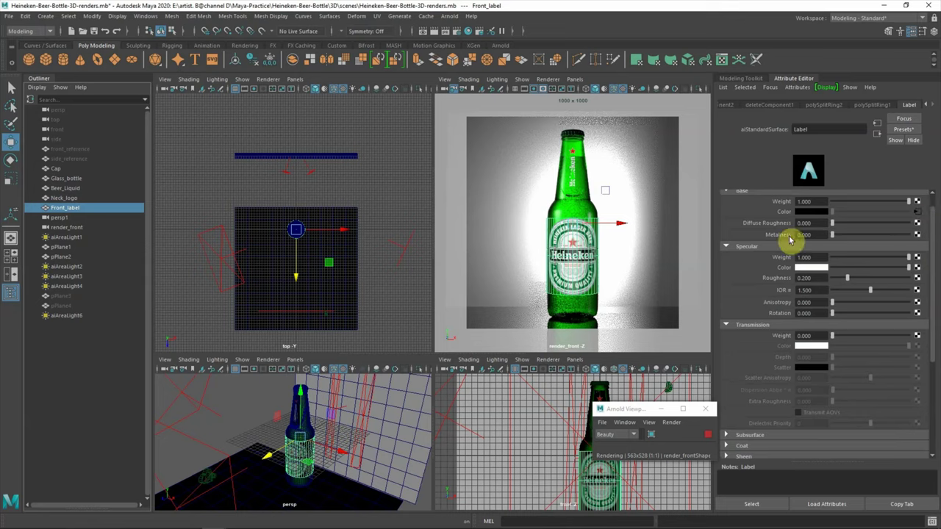
mouse_move(834, 237)
mouse_down()
mouse_move(870, 237)
mouse_move(853, 237)
mouse_up()
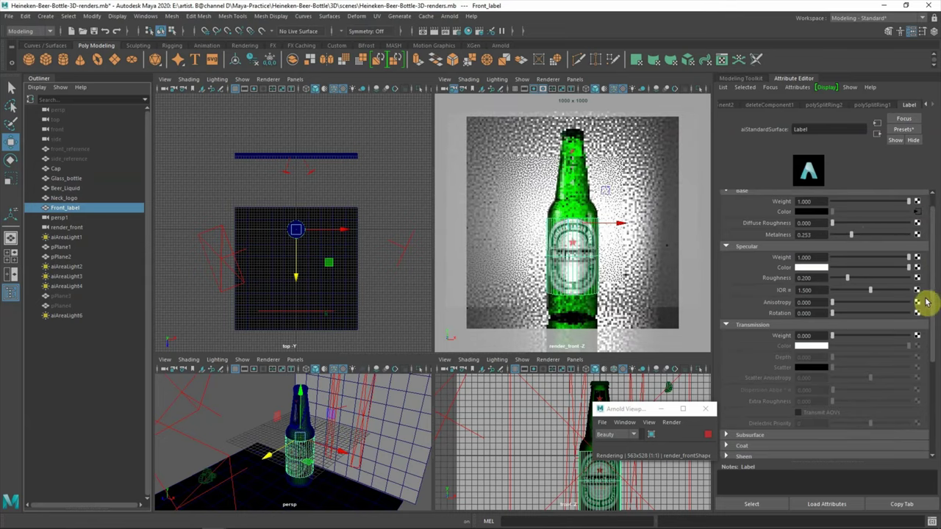
scroll(931, 272, up, 1)
drag(851, 252, 850, 253)
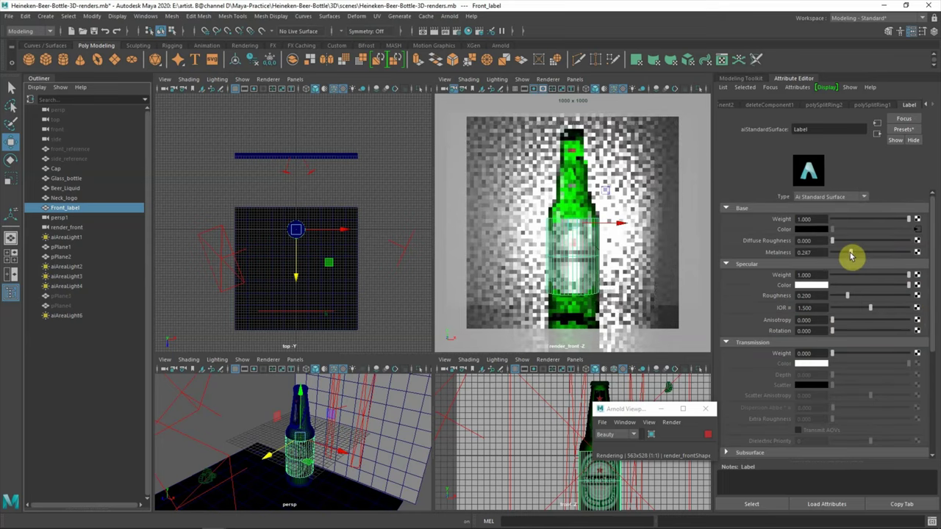
Set aiAreaLight6 Roundness to 1 and Soft Edge to 0.739, nudging it left
click(315, 312)
drag(347, 322, 325, 316)
scroll(931, 316, down, 2)
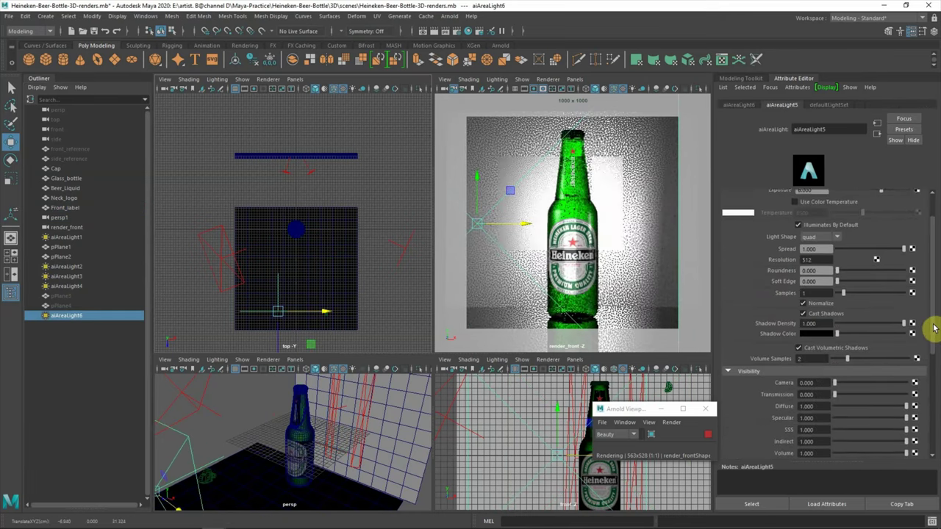
drag(836, 269, 909, 272)
drag(837, 279, 886, 279)
drag(328, 317, 325, 317)
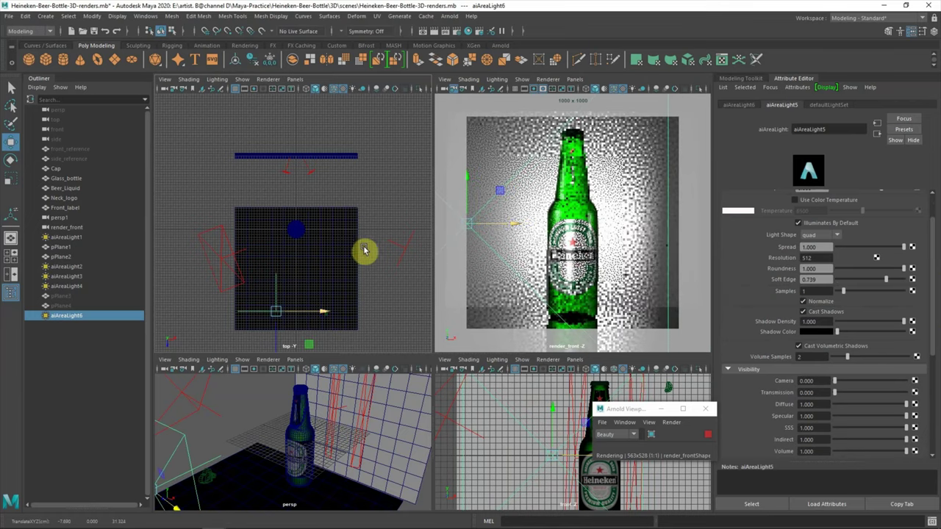
Rotate aiAreaLight6 to aim at the bottle and move it further left
key(e)
drag(312, 284, 324, 296)
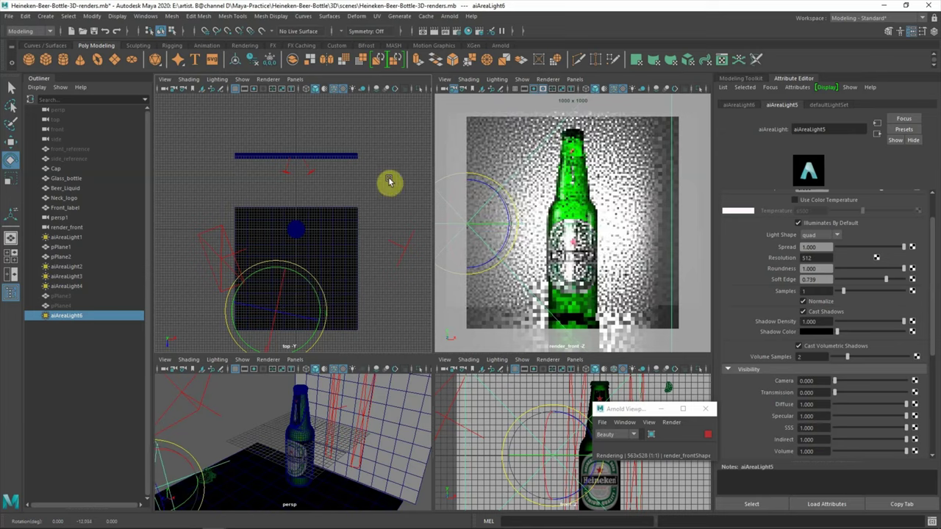
key(w)
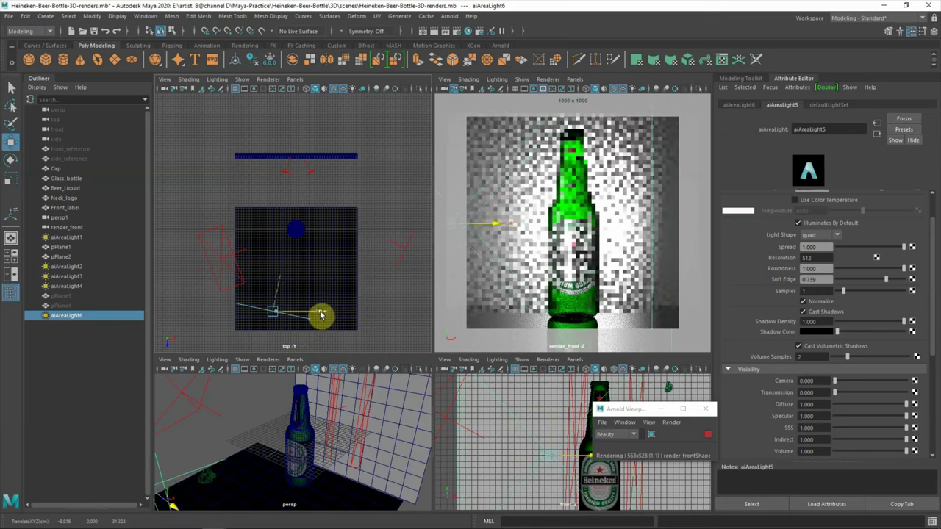
scroll(931, 273, up, 2)
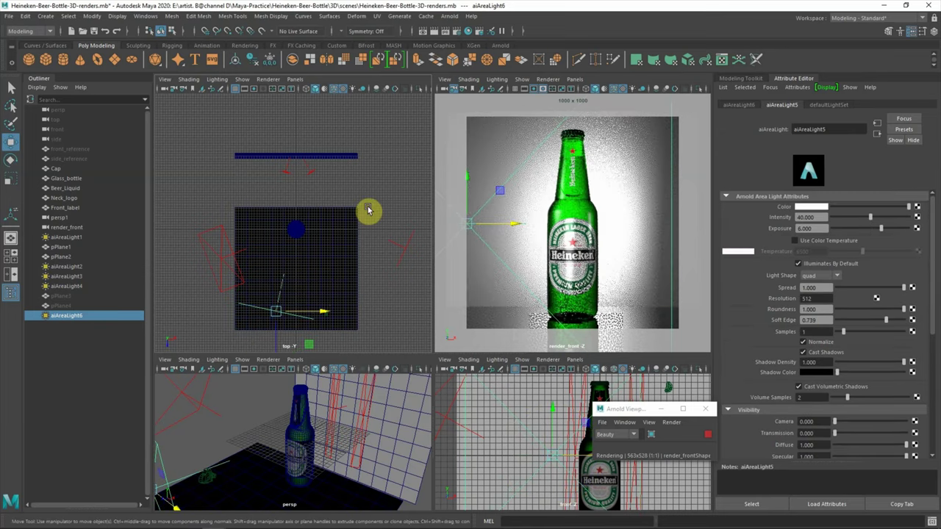
drag(324, 312, 313, 315)
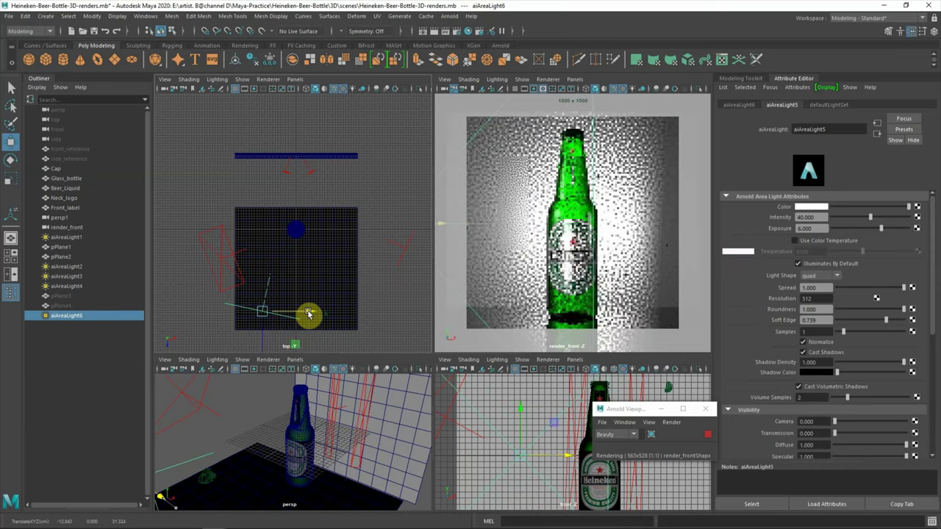
key(e)
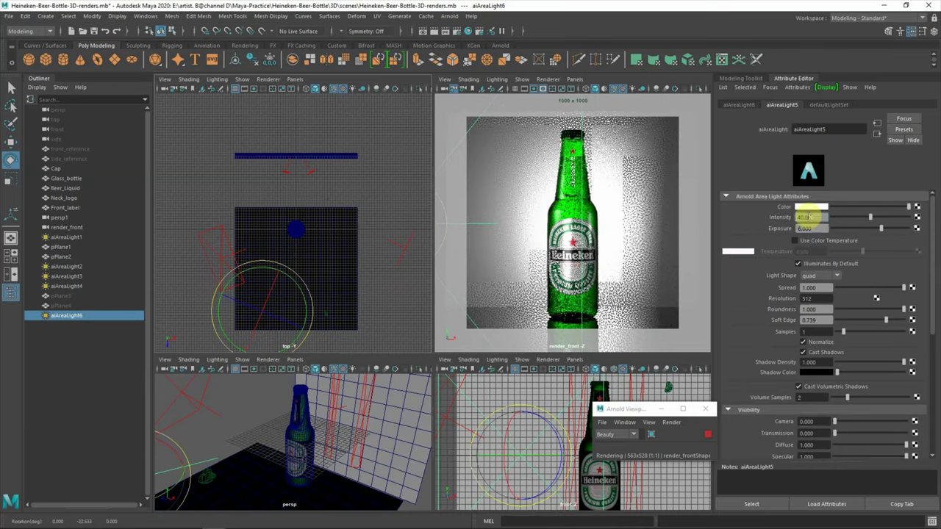
Reduce the Label shader's metalness to about 0.058 and deselect the label
click(578, 231)
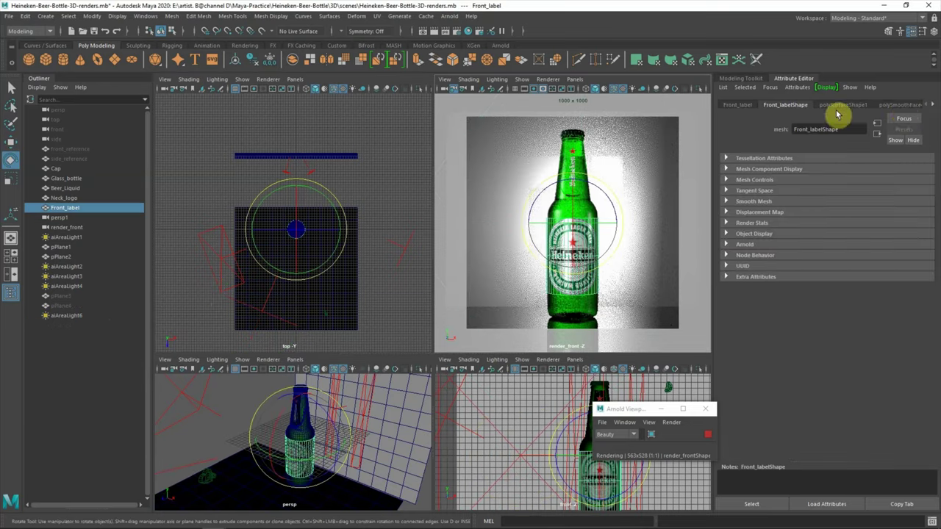
click(935, 106)
mouse_move(809, 254)
mouse_down()
mouse_move(848, 252)
mouse_move(836, 254)
mouse_up()
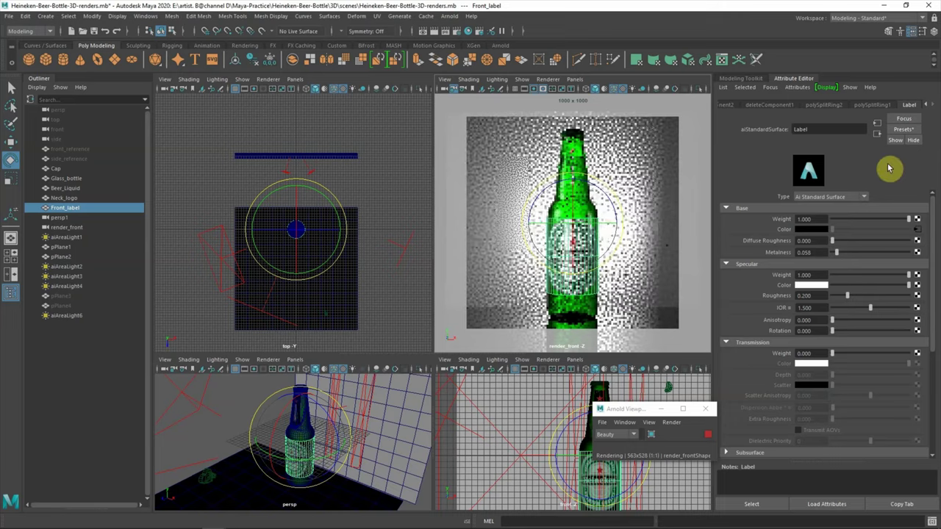
key(q)
click(391, 196)
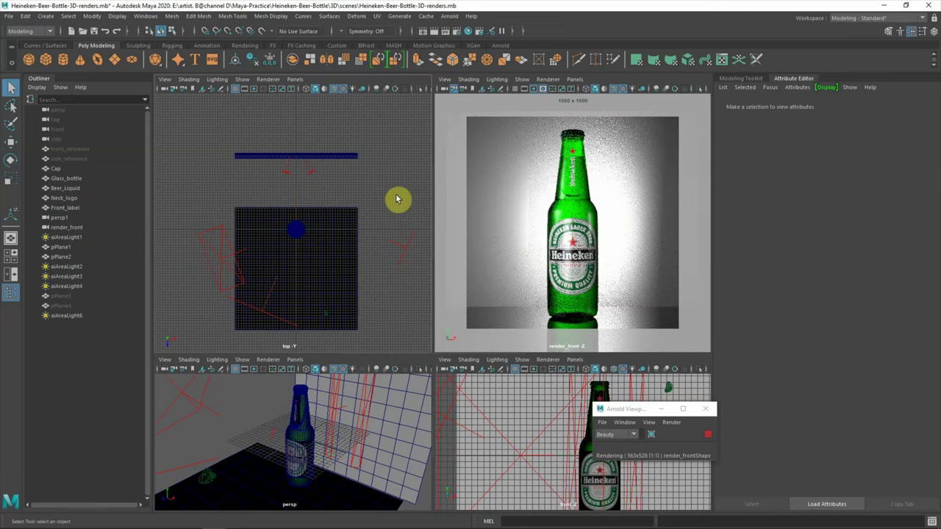
Check the Glass_bottle's shader, clear the selection, and save the bottle scene
click(65, 178)
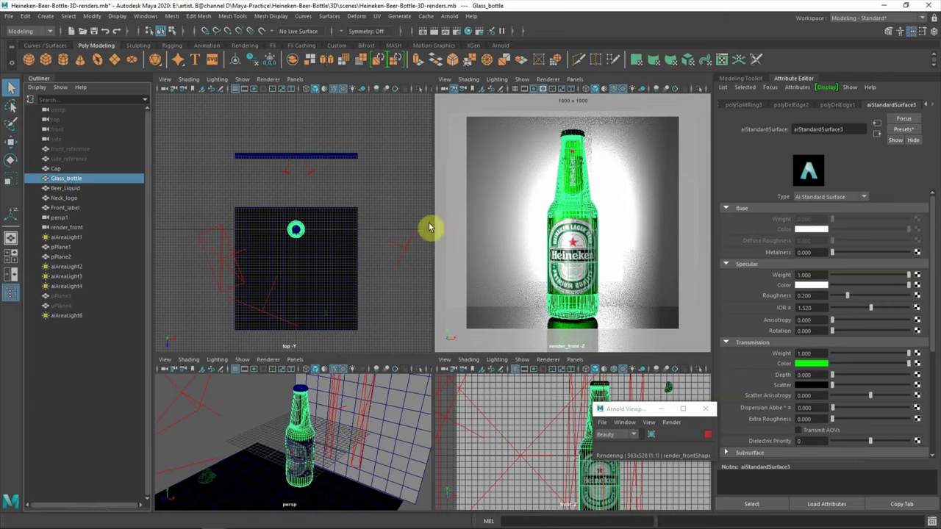
click(392, 126)
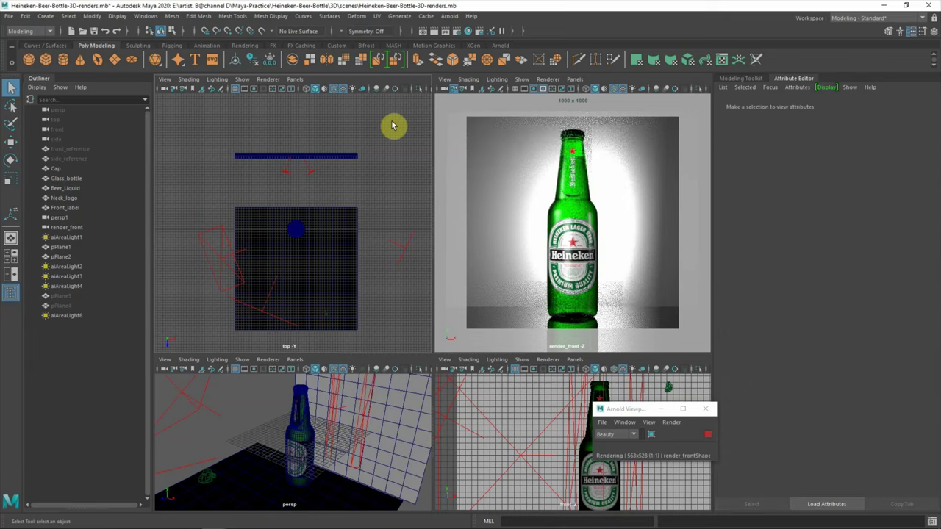
click(94, 31)
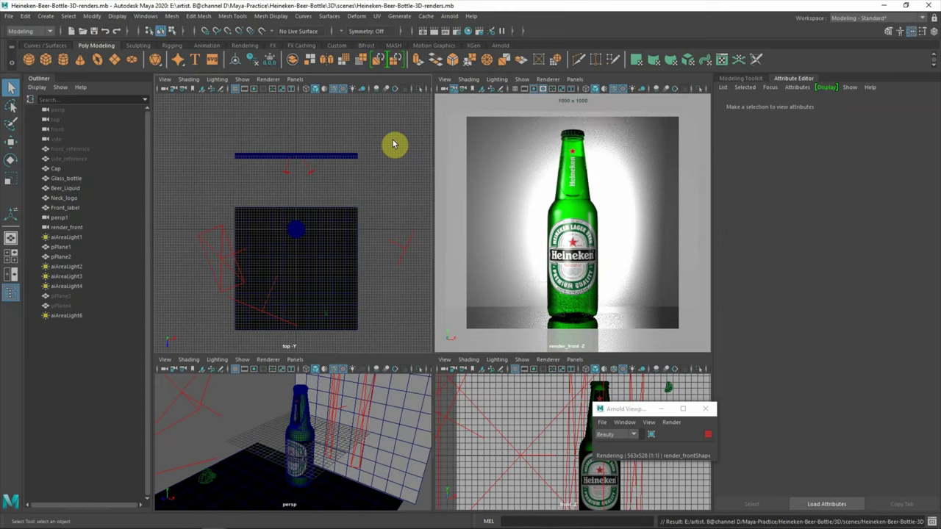
Lower aiAreaLight4's exposure from 5 to 2.5, then deselect the light
click(286, 173)
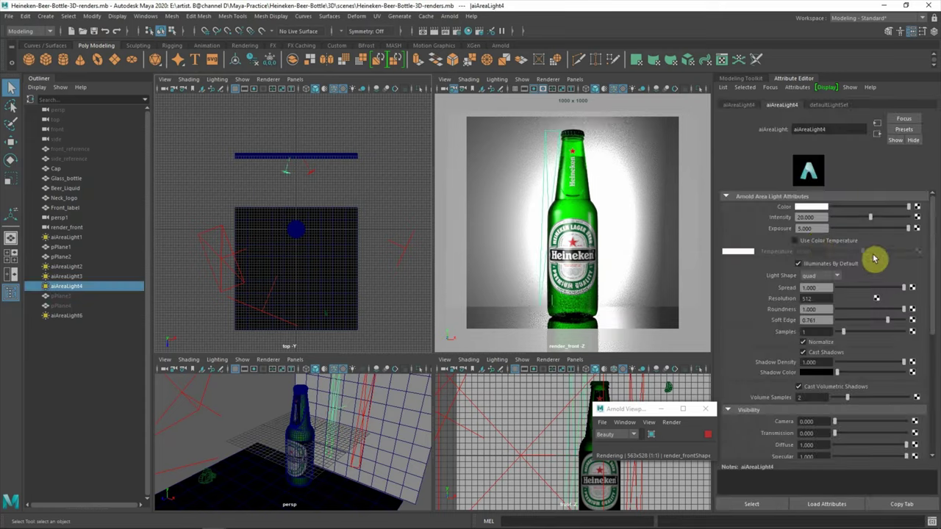
text(2.5)
key(Return)
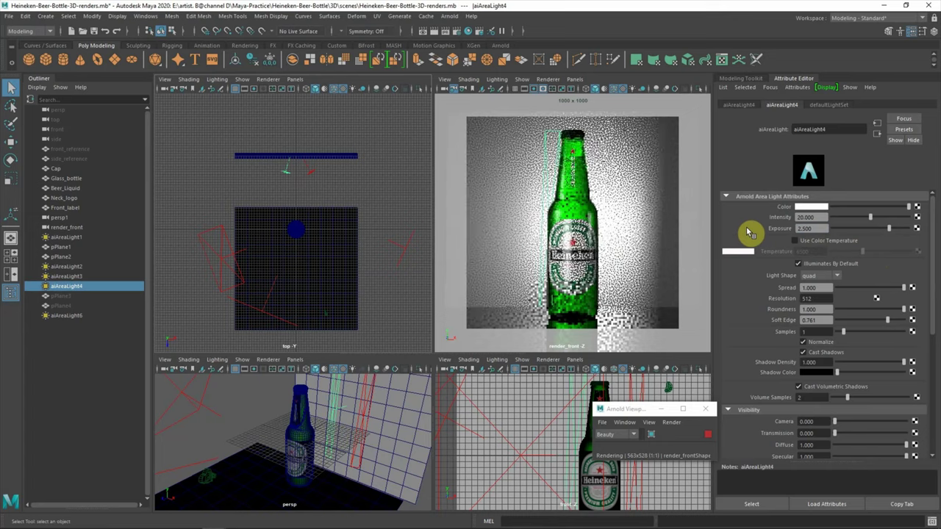
click(361, 198)
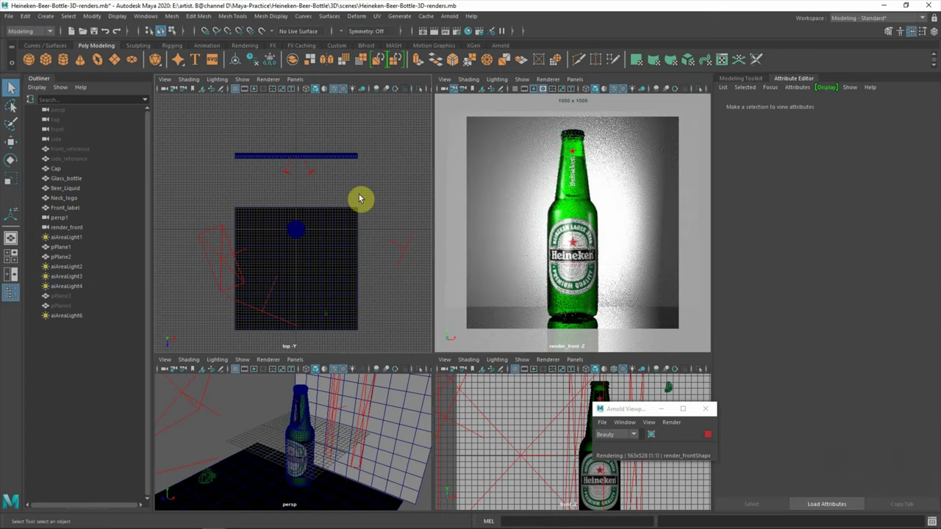